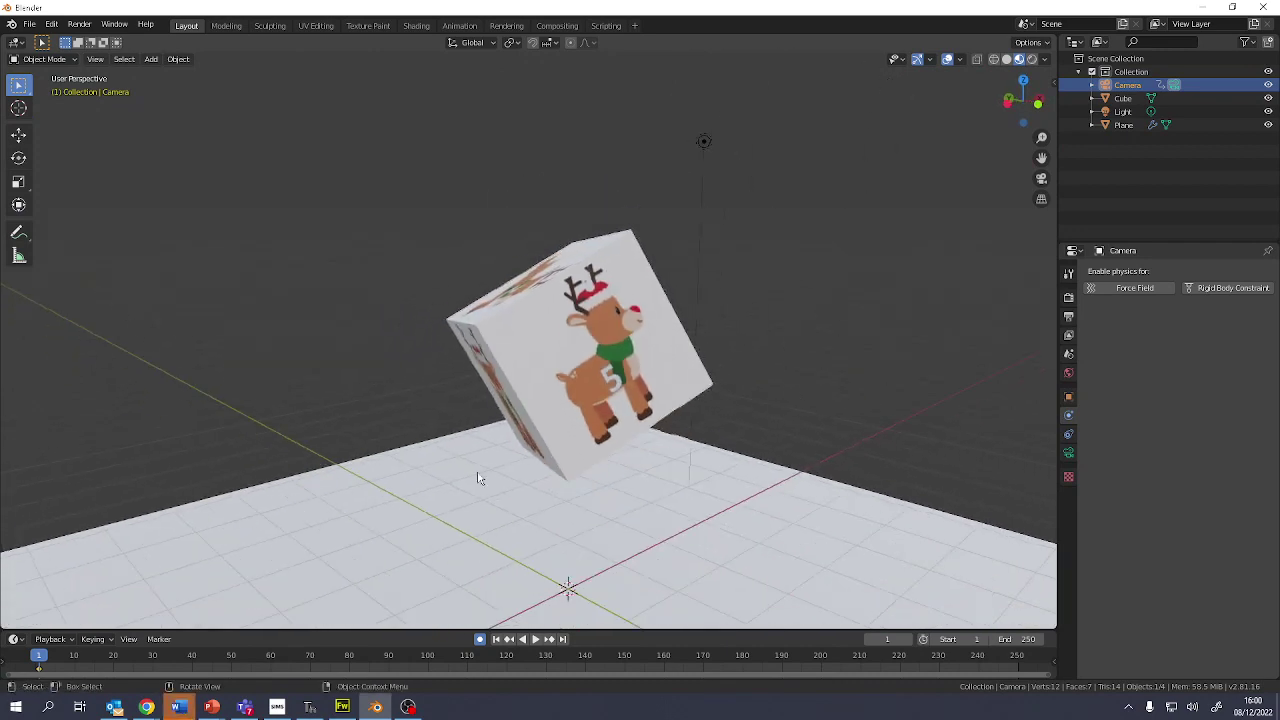
- Play the falling dice animation briefly, stop it, and view the tilted cube from another side
left_click(536, 639)
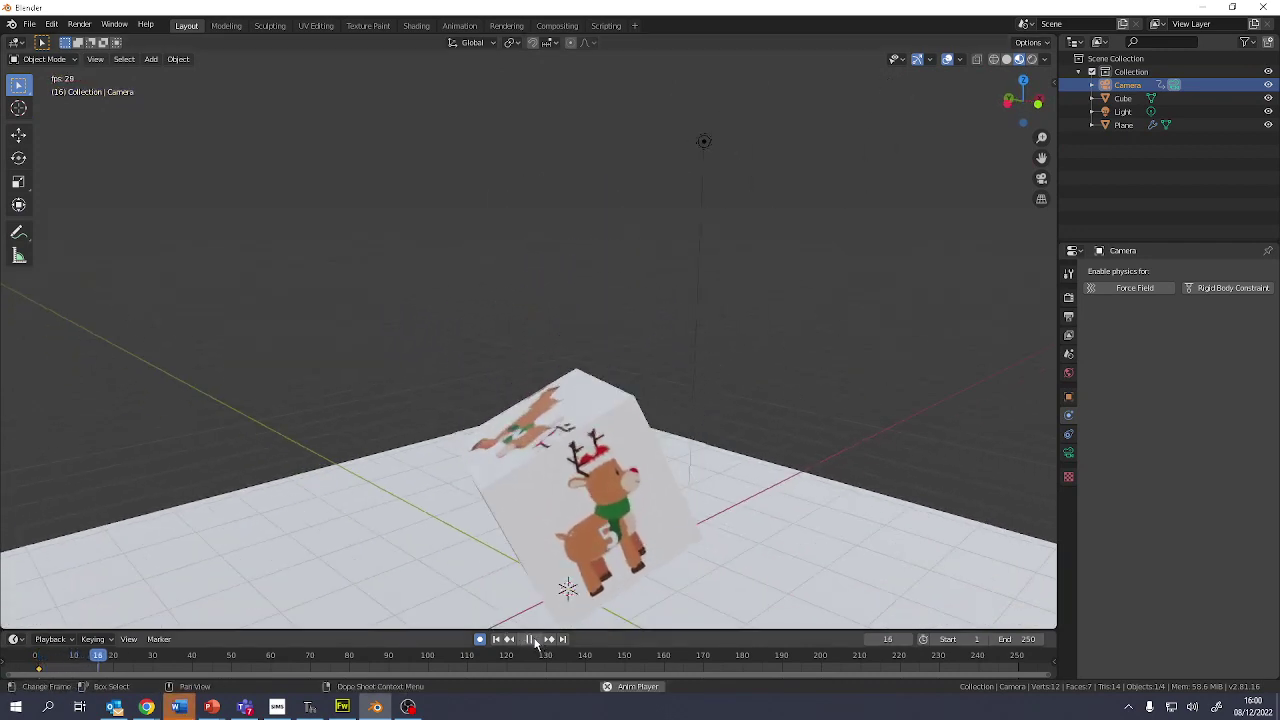
left_click(528, 639)
middle_click_drag(640, 500, 922, 473)
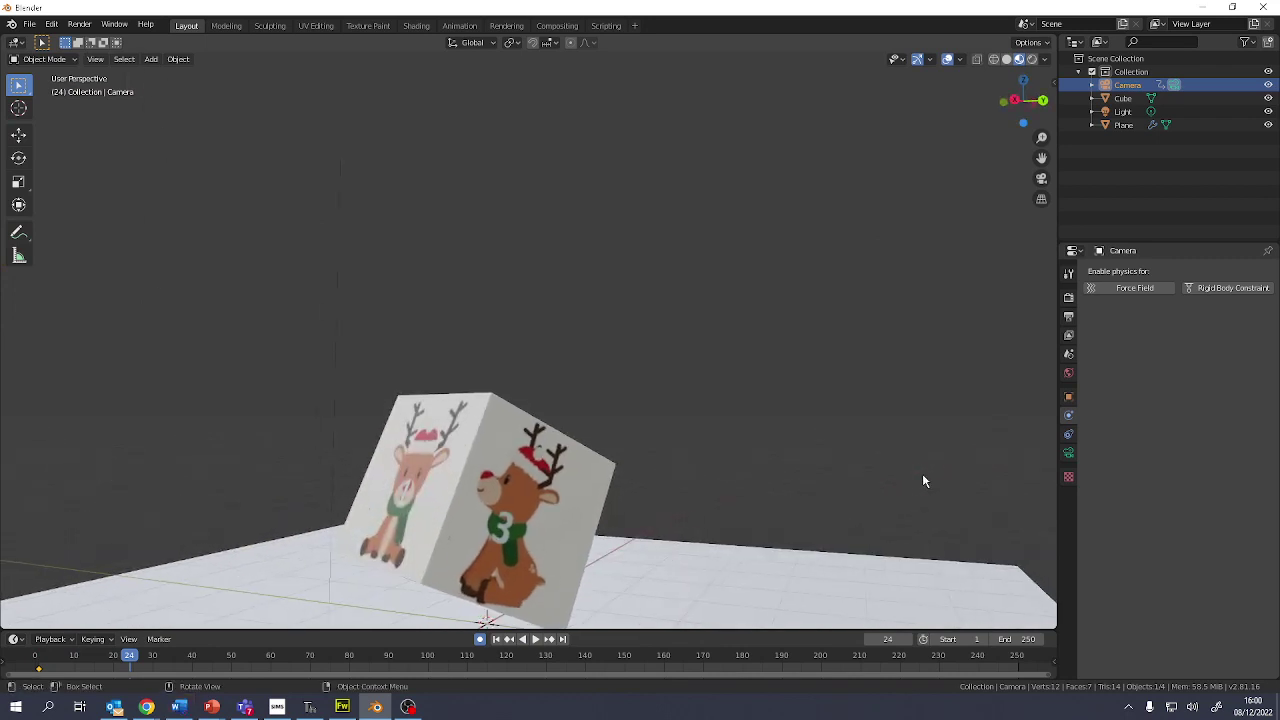
- Start a new General file without saving the dice scene
key("ctrl+n")
left_click(852, 371)
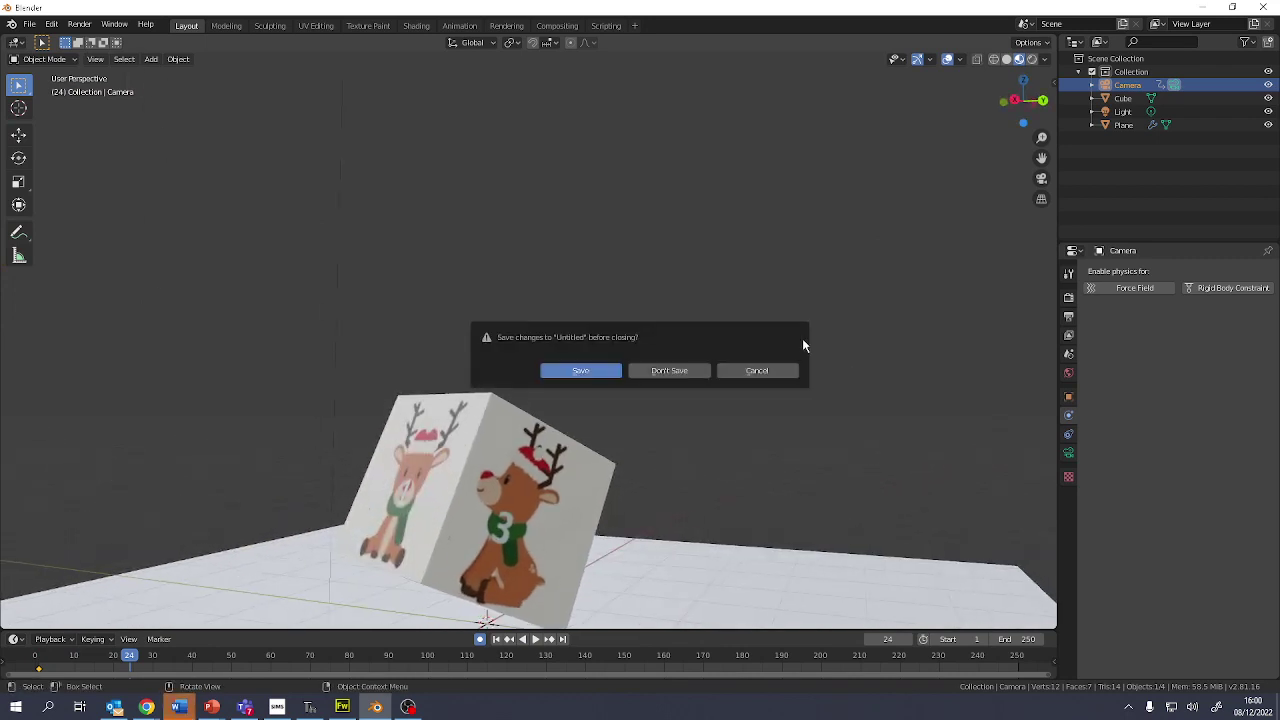
left_click(659, 371)
middle_click_drag(553, 340, 527, 340)
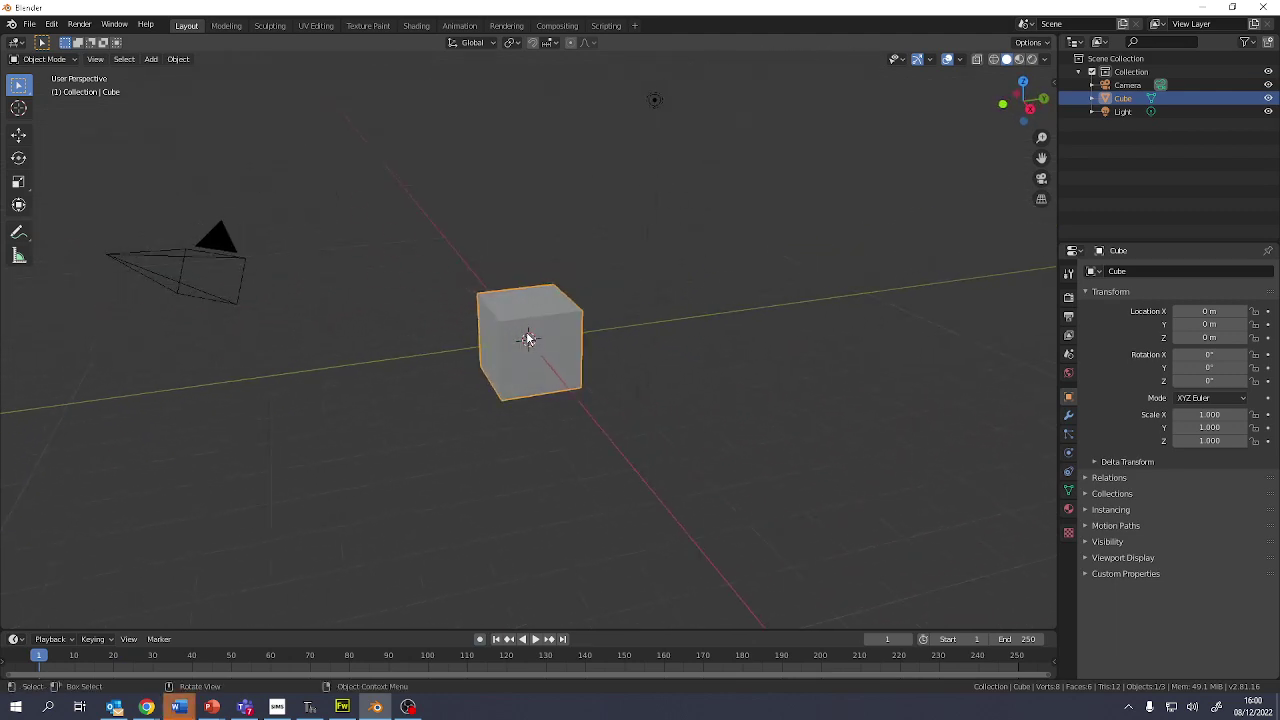
- Set the cube material's base color to red and show the viewport in material preview shading
left_click(1068, 510)
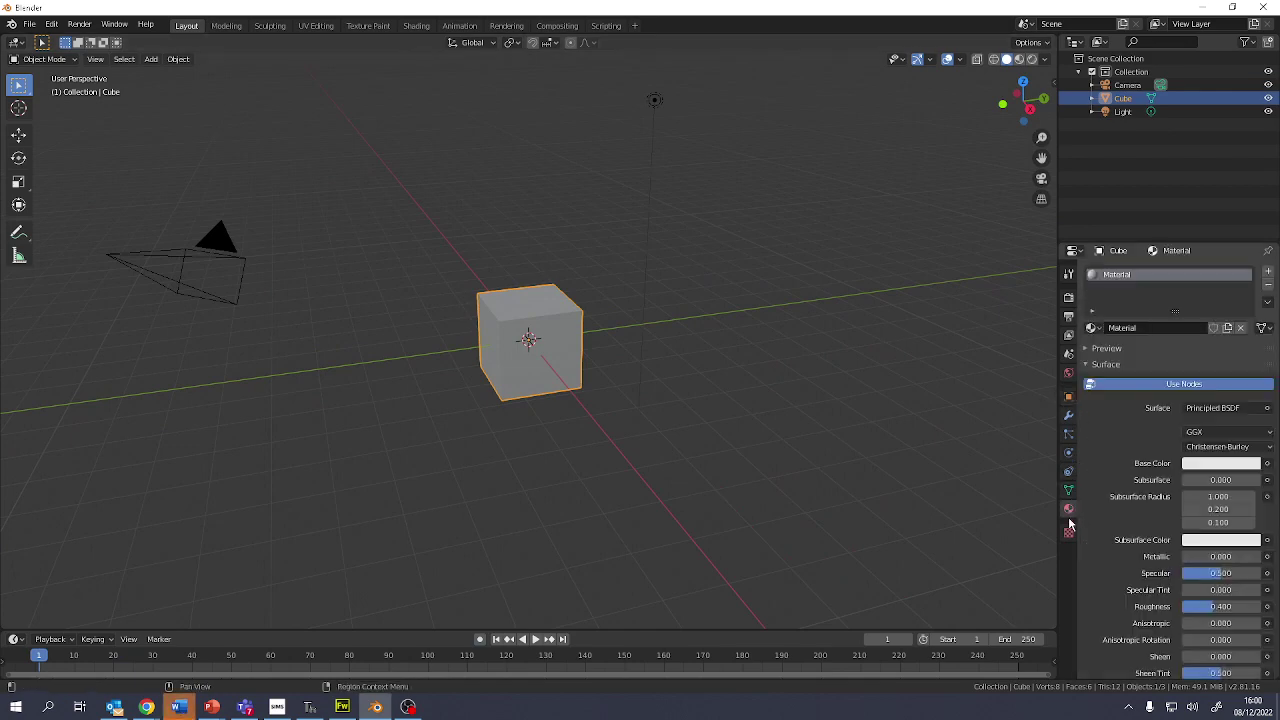
left_click(1210, 463)
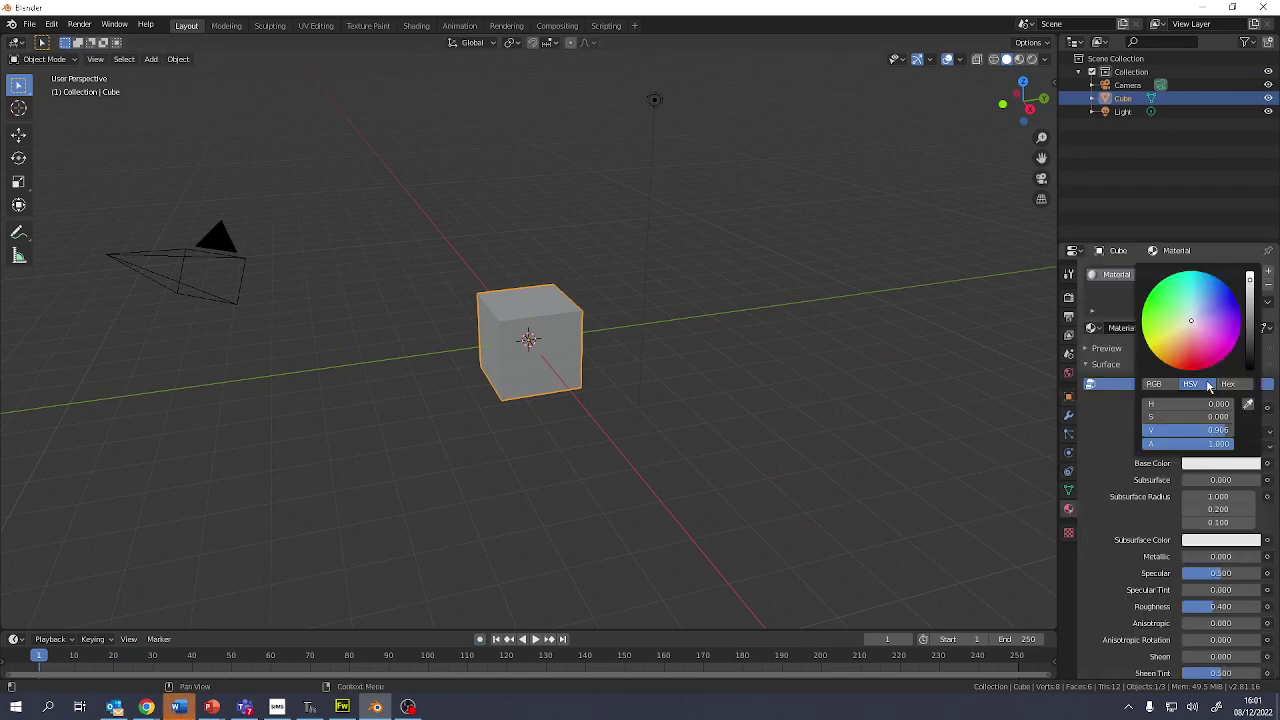
left_click(1184, 357)
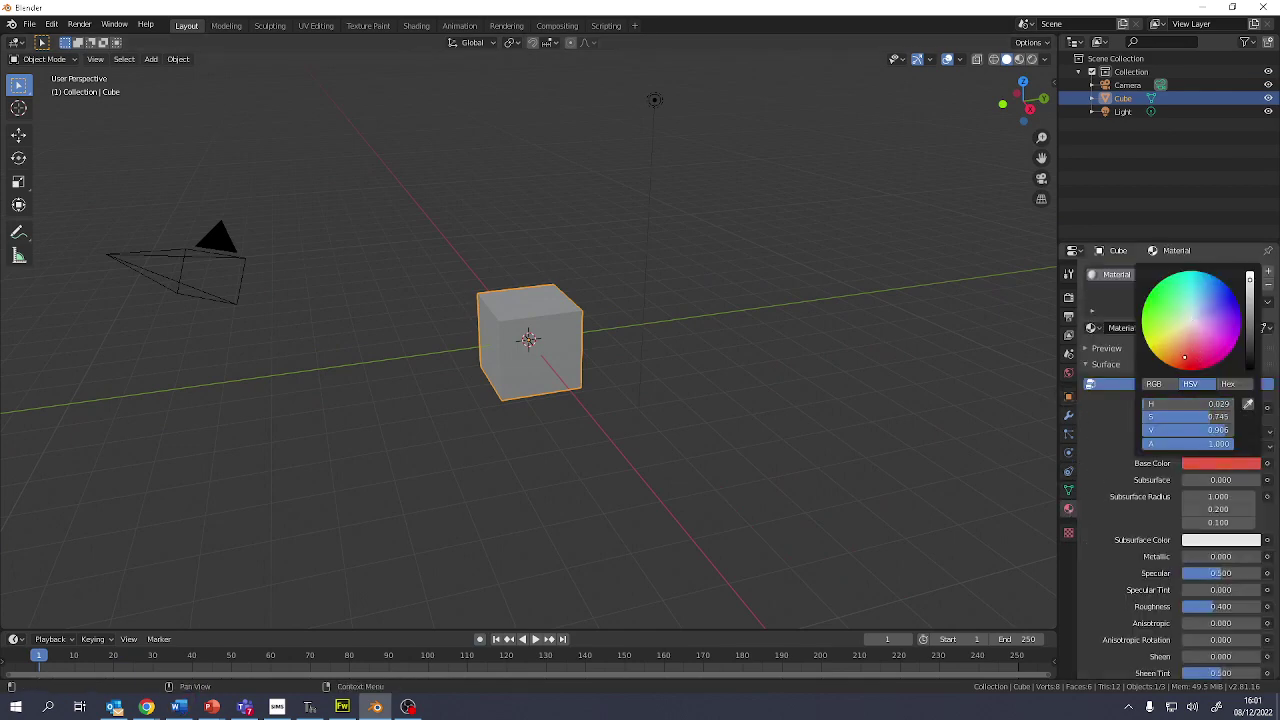
left_click(1019, 60)
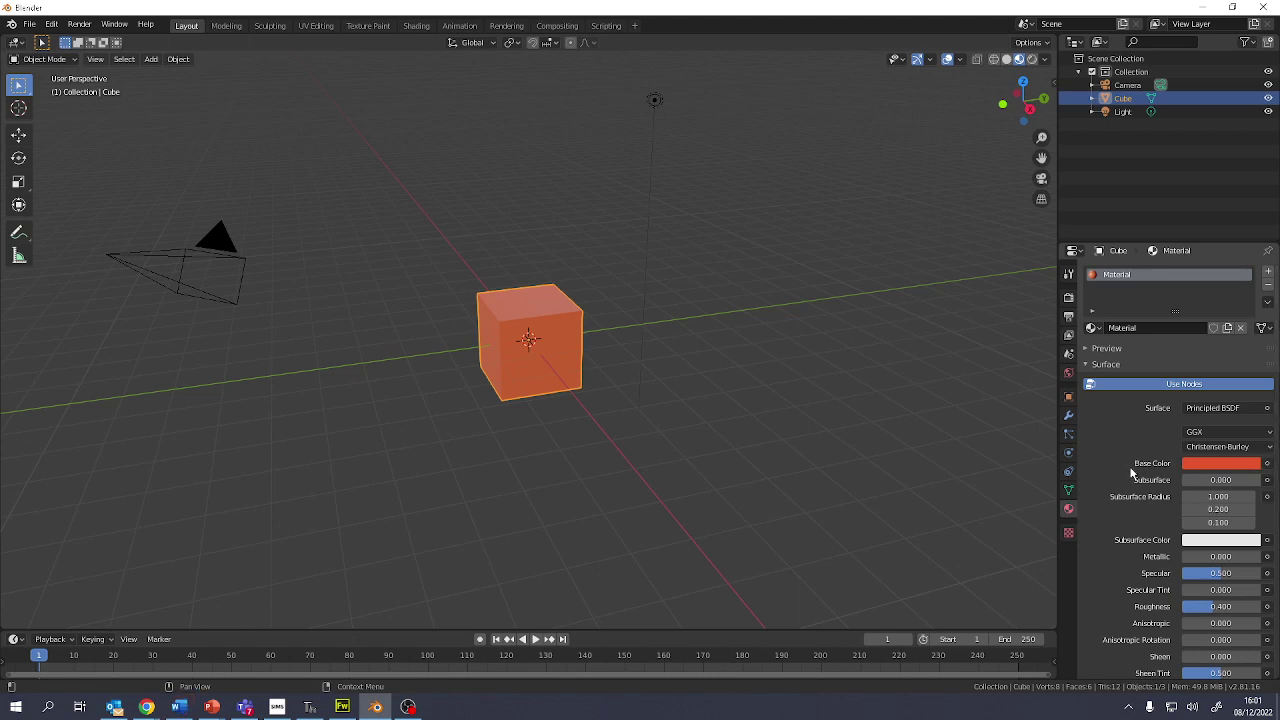
- Assign an Image Texture to the base color of the cube's red material
left_click(1268, 464)
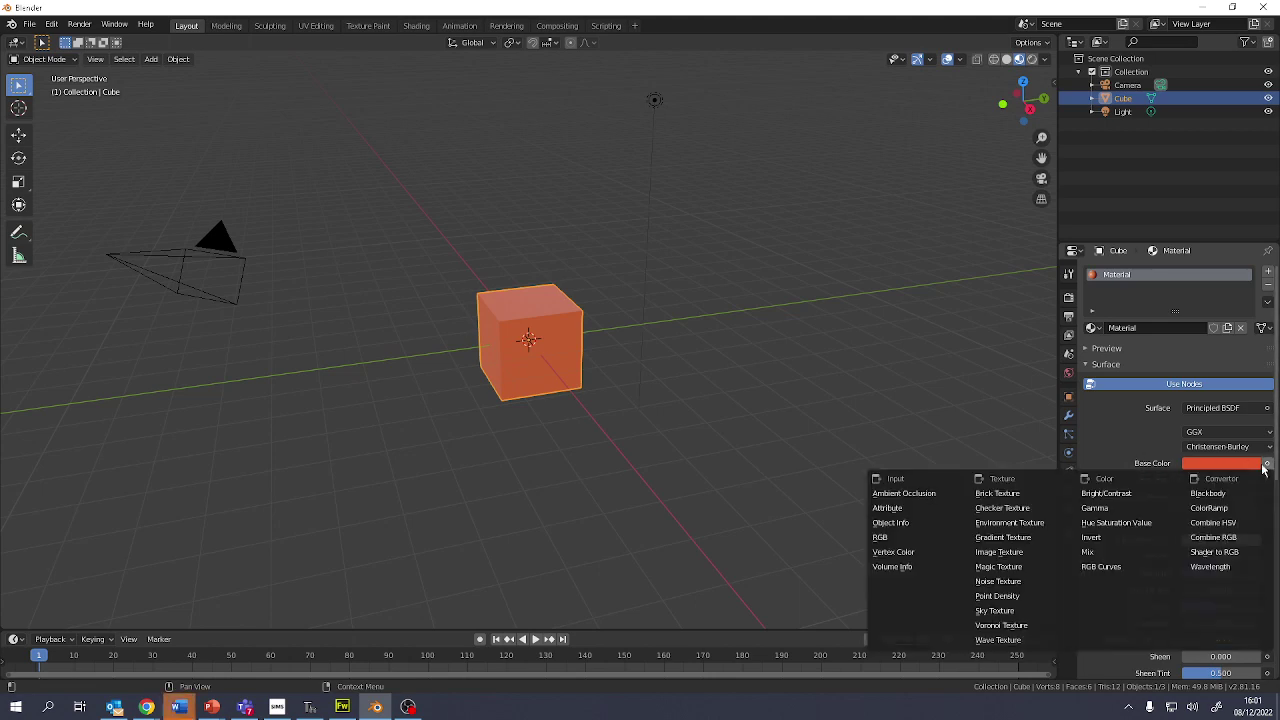
left_click(1268, 464)
left_click(1267, 463)
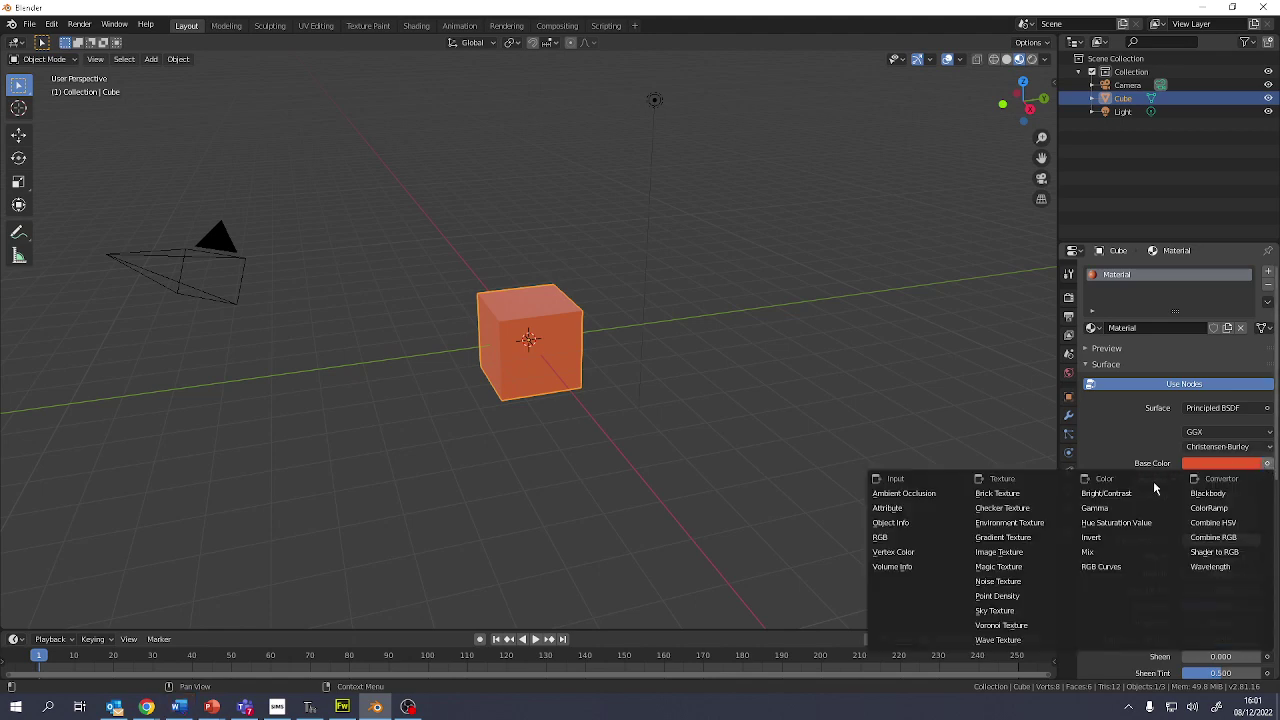
left_click(1024, 553)
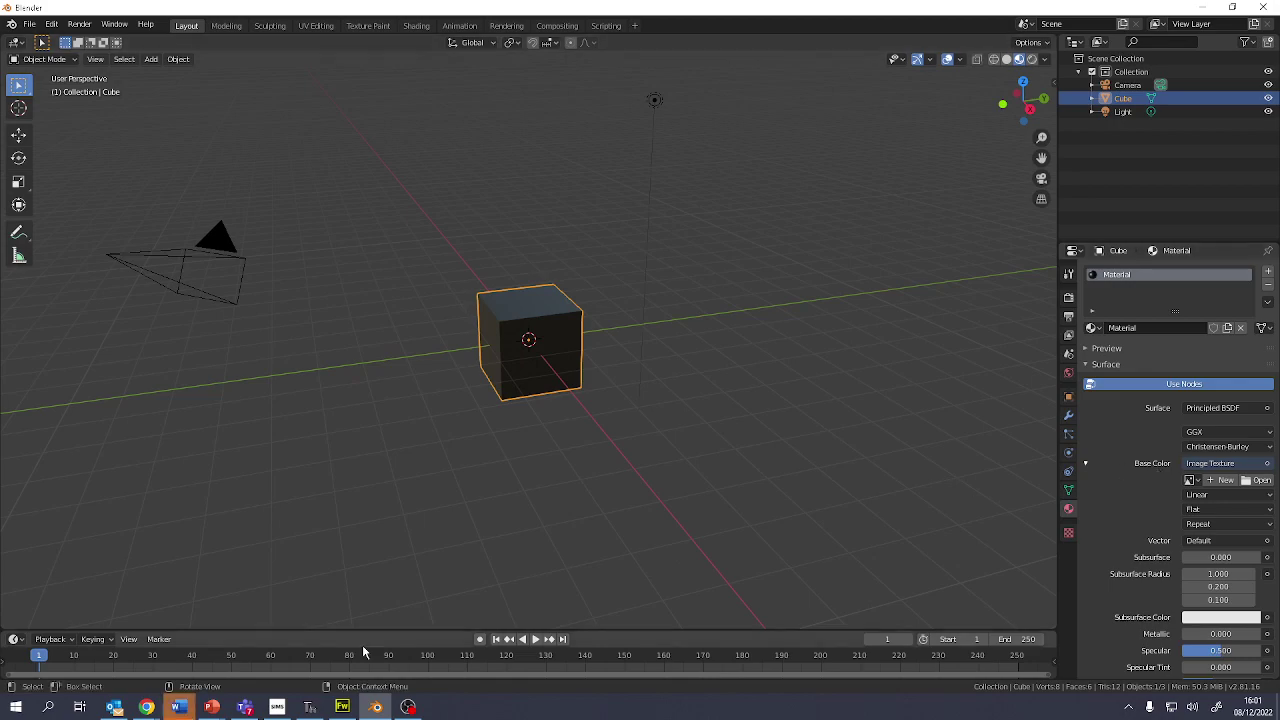
- Switch to the Presentation3 window in PowerPoint and examine the reindeer pictures in the upper row of the slide
mouse_move(213, 709)
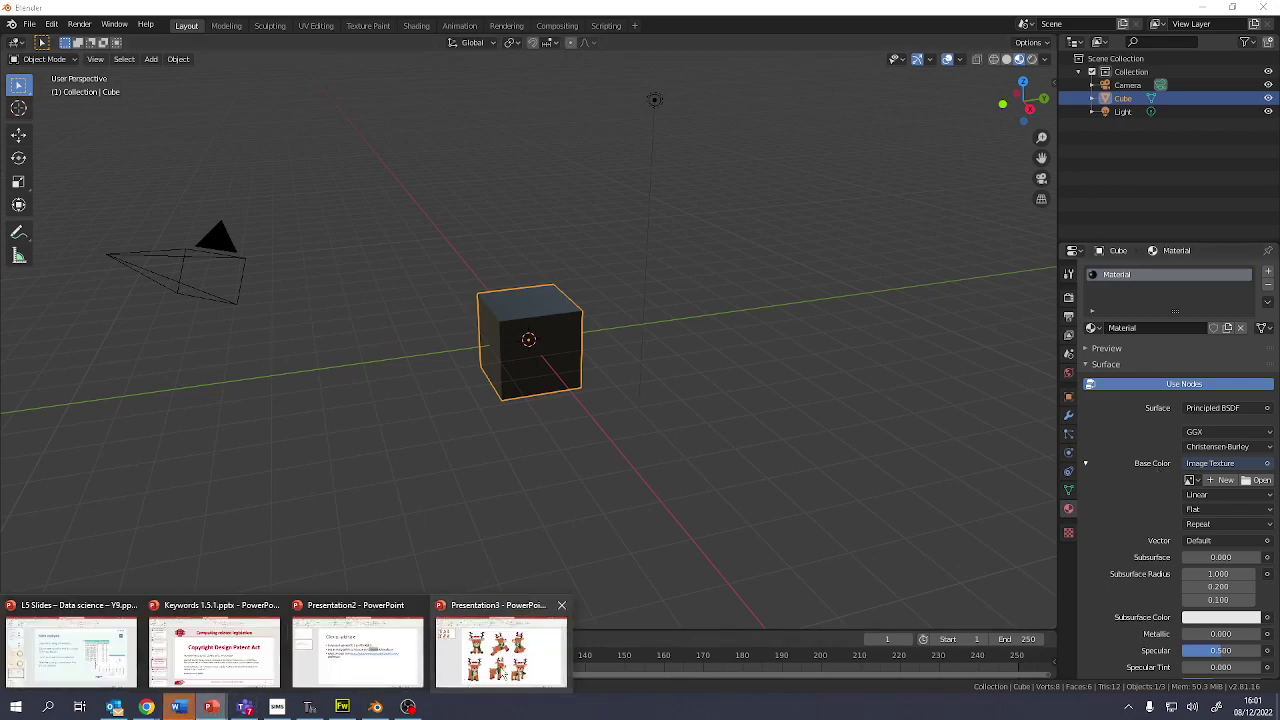
left_click(491, 645)
left_click(398, 278)
left_click(398, 278)
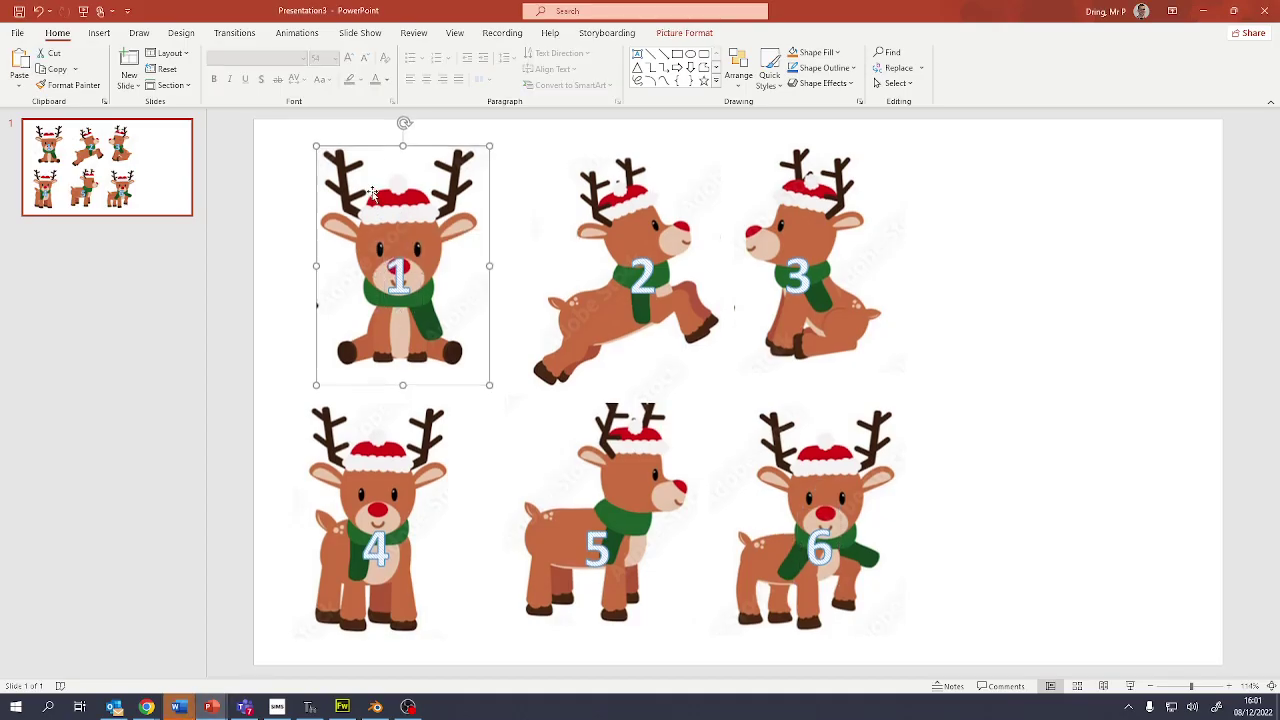
left_click(668, 190)
left_click(815, 198)
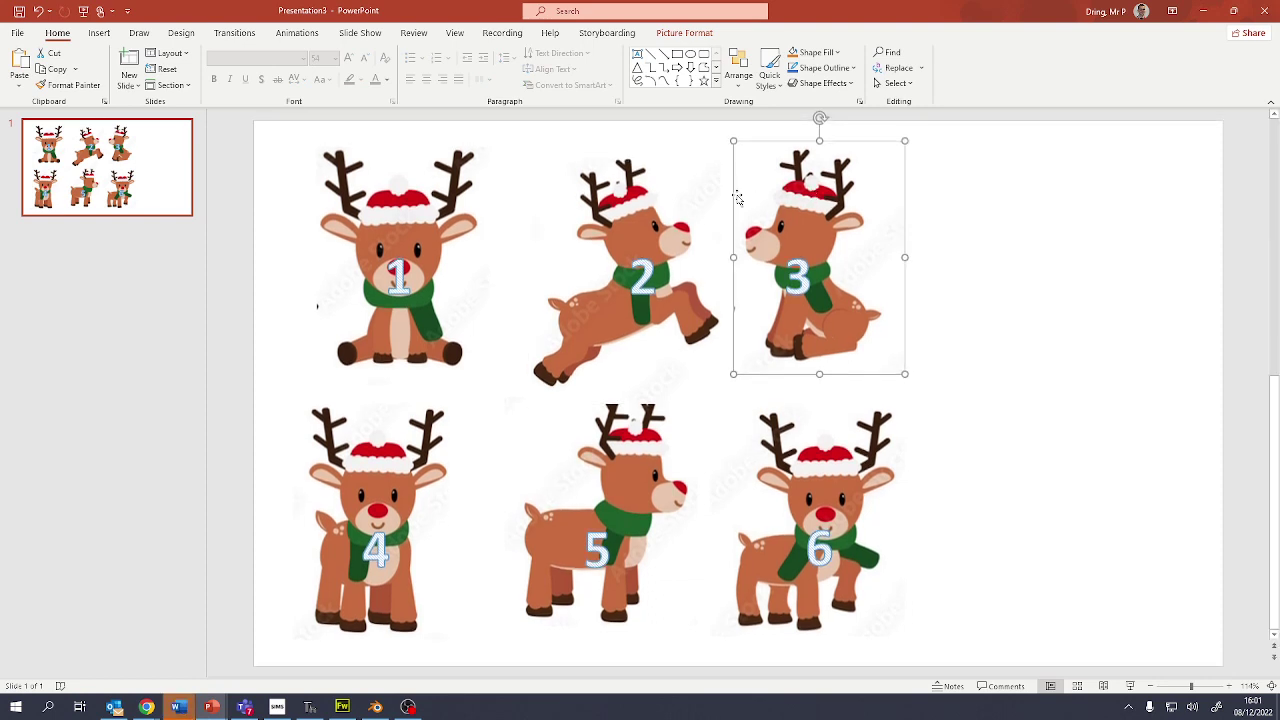
left_click(626, 197)
left_click(415, 183)
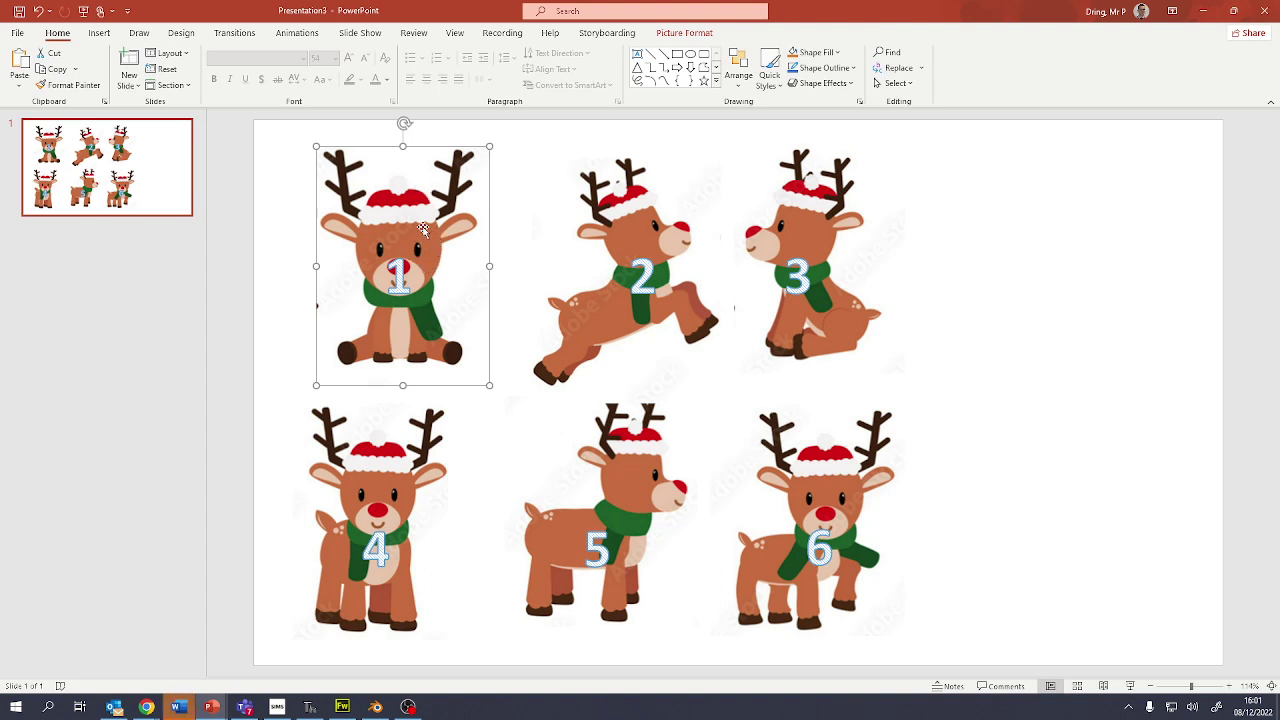
- Examine the number text boxes 1 to 6 placed over the reindeer pictures
left_click(397, 281)
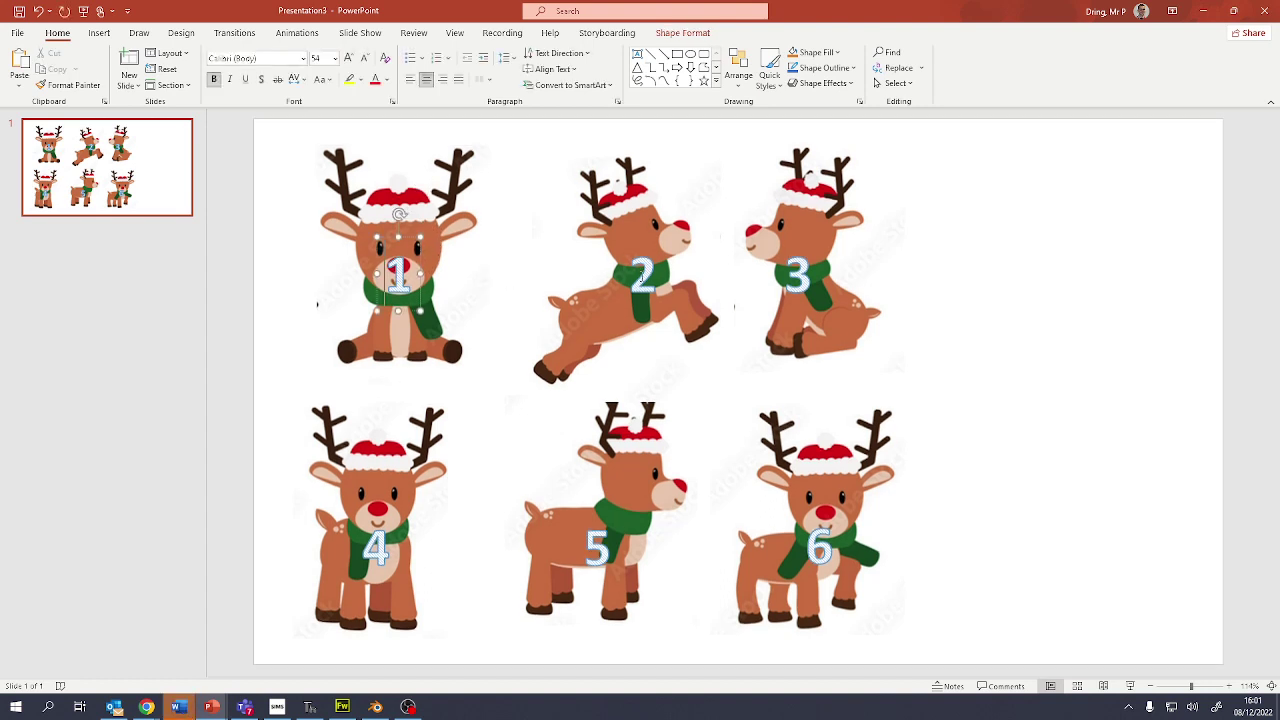
left_click(644, 277)
left_click(811, 278)
left_click(396, 540)
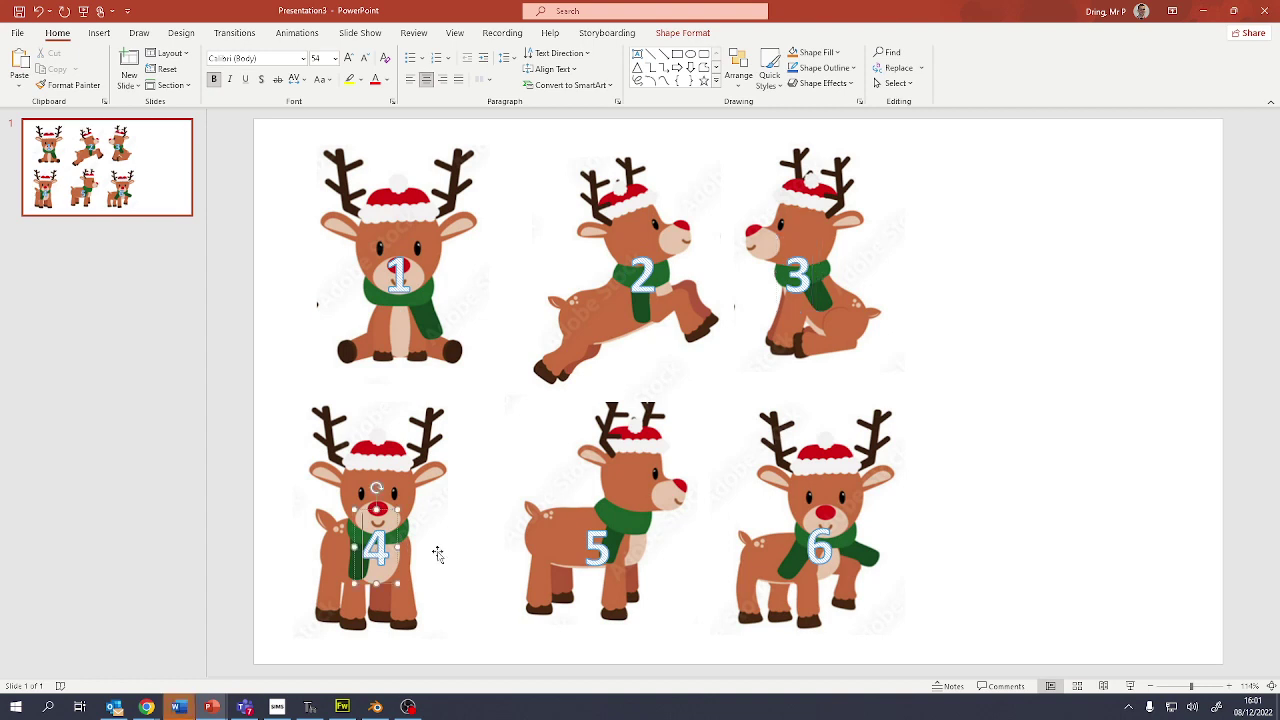
left_click(600, 546)
left_click(806, 546)
left_click(598, 546)
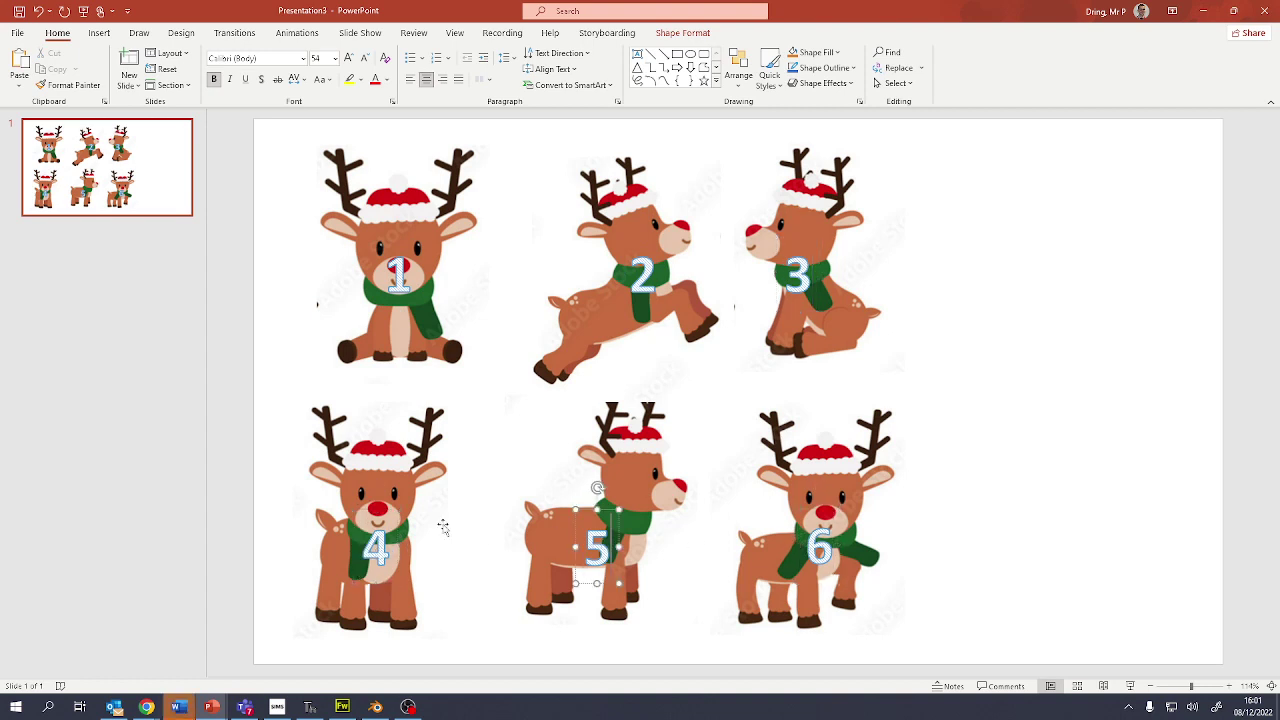
left_click(376, 545)
left_click(390, 282)
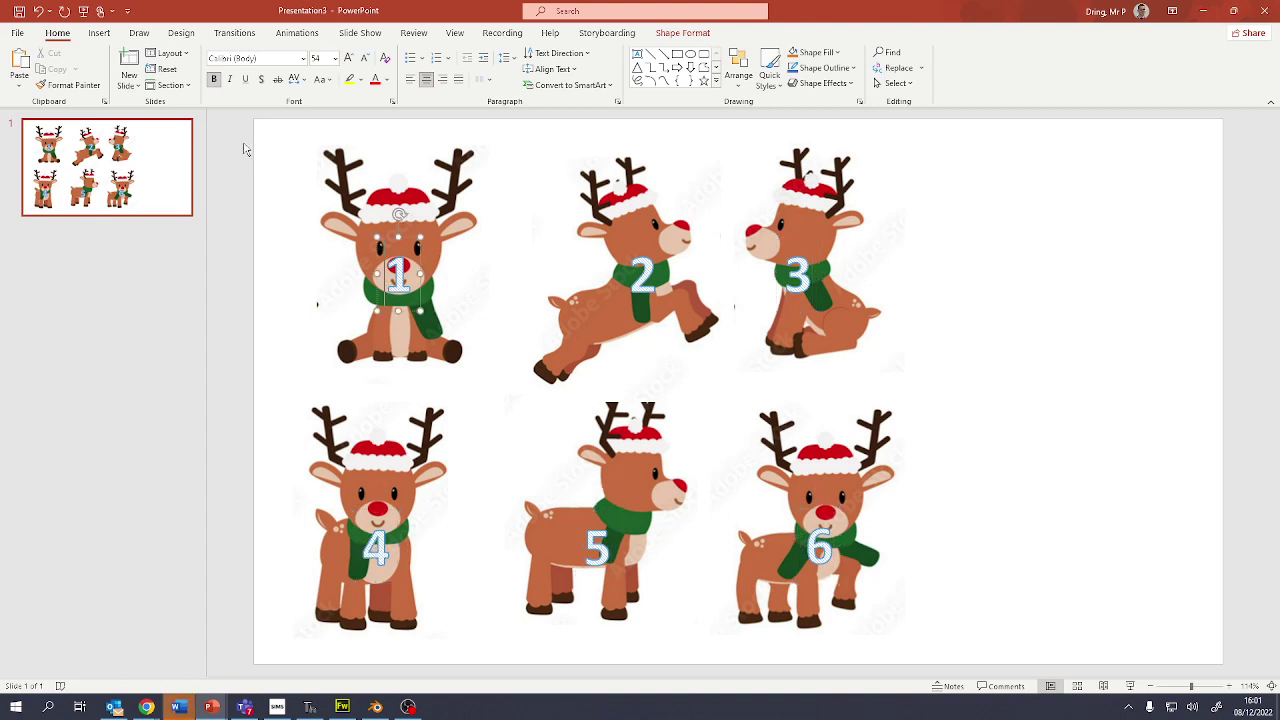
left_click(279, 133)
- Begin saving a copy of the presentation in the christmas folder inside Documents > Blender
left_click(17, 35)
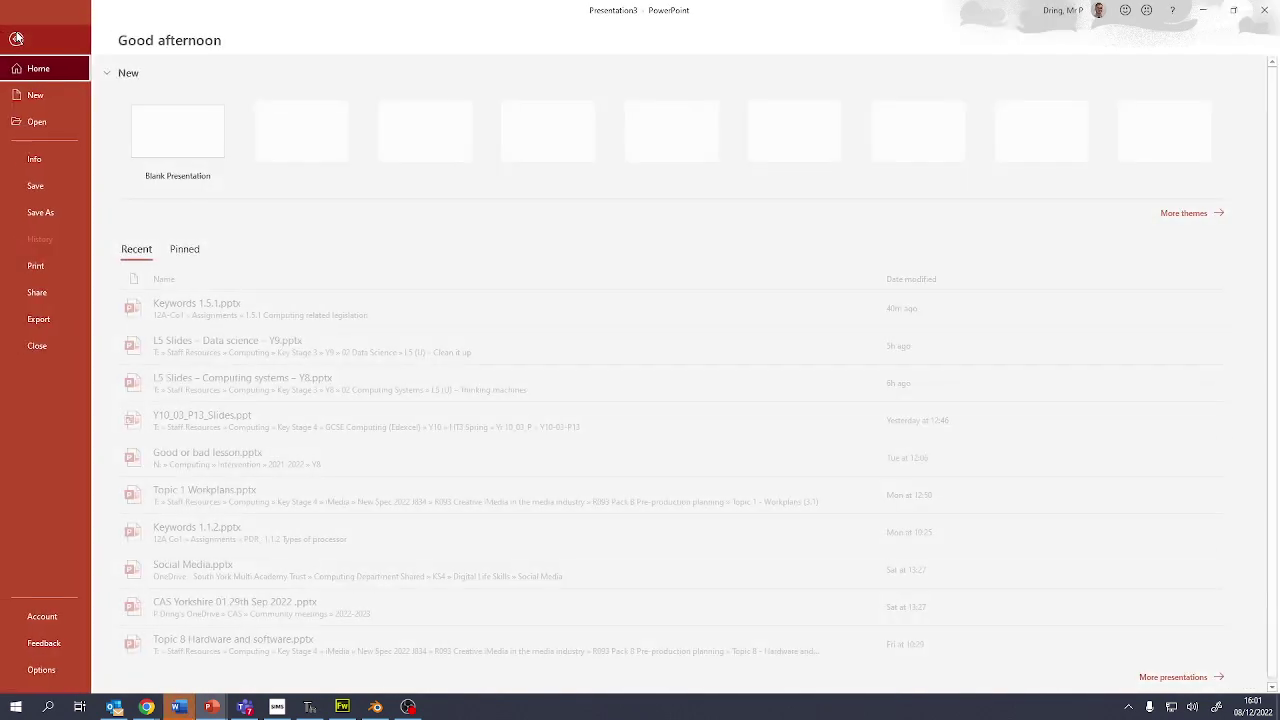
left_click(16, 211)
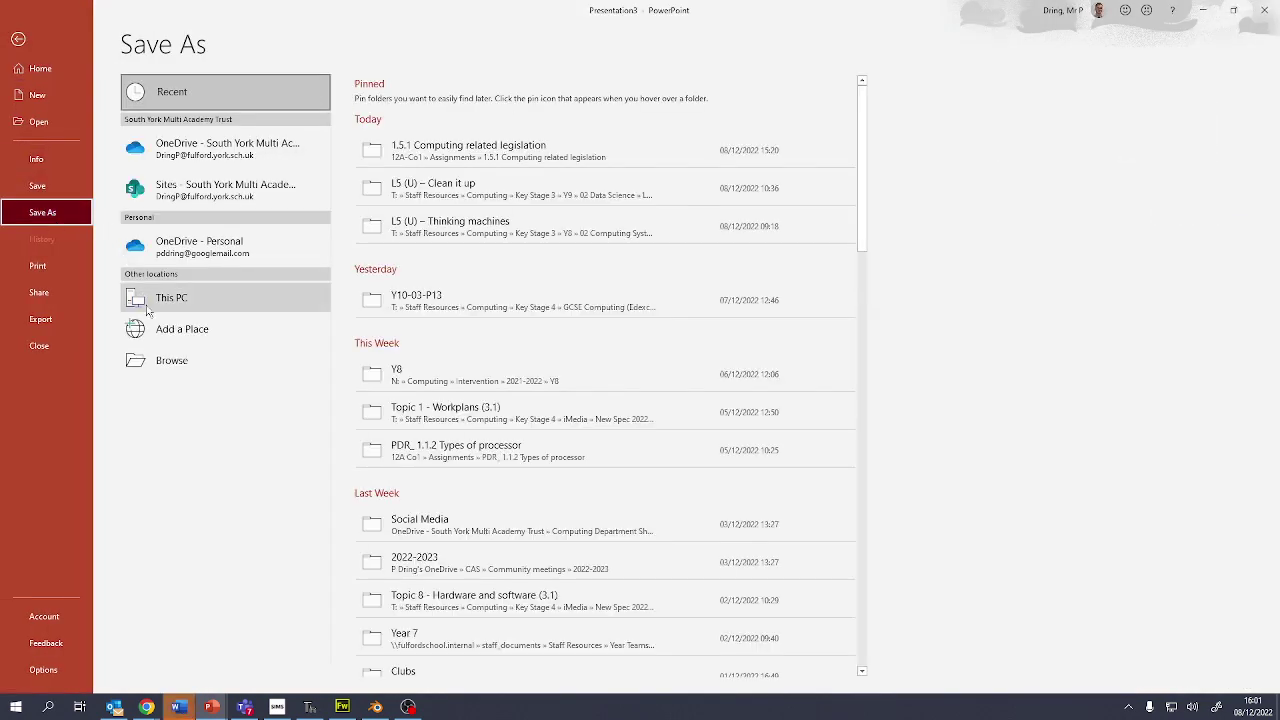
left_click(175, 360)
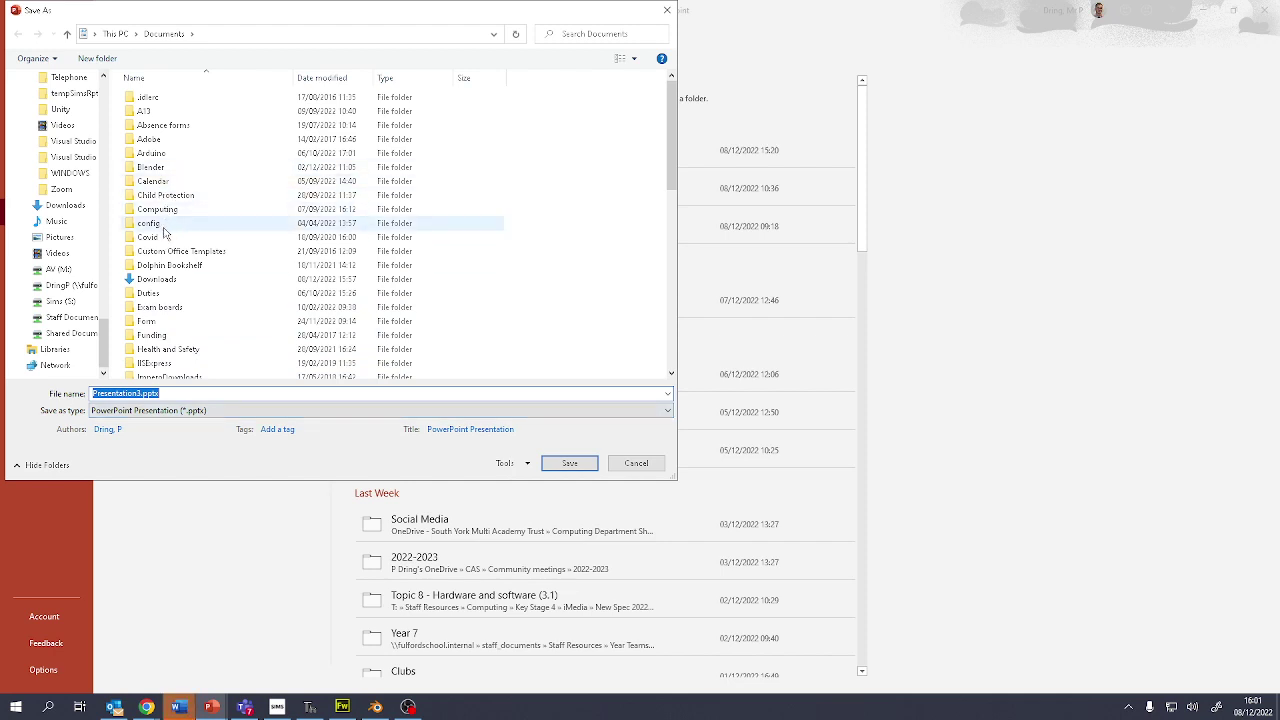
double_click(155, 167)
double_click(154, 97)
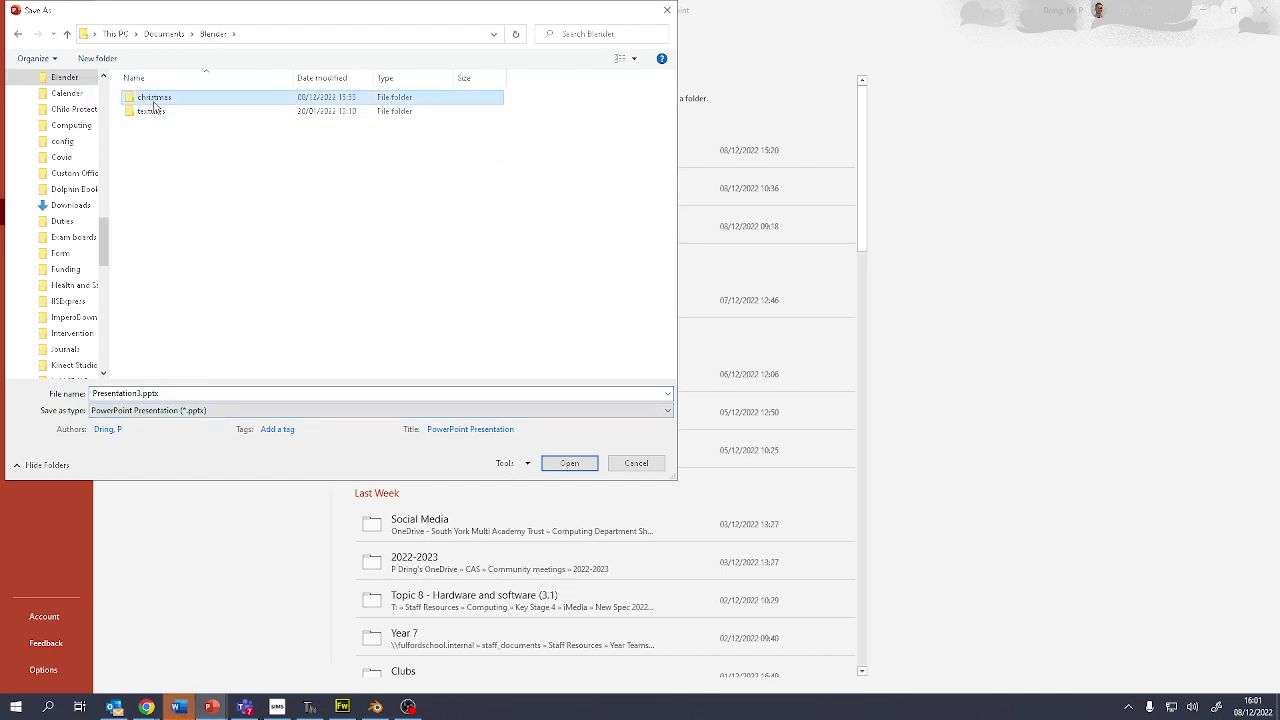
- Export just the current slide in JPEG File Interchange Format, replacing the existing christmas dice.jpg
left_click(155, 411)
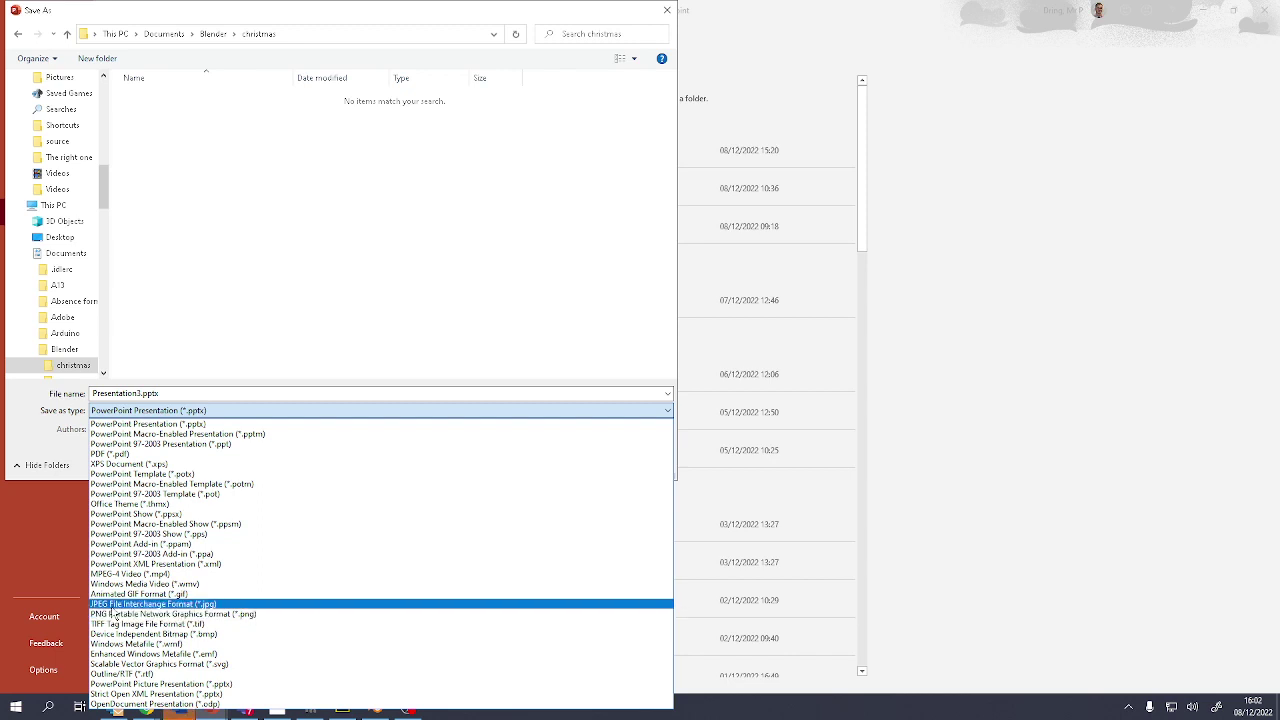
left_click(115, 604)
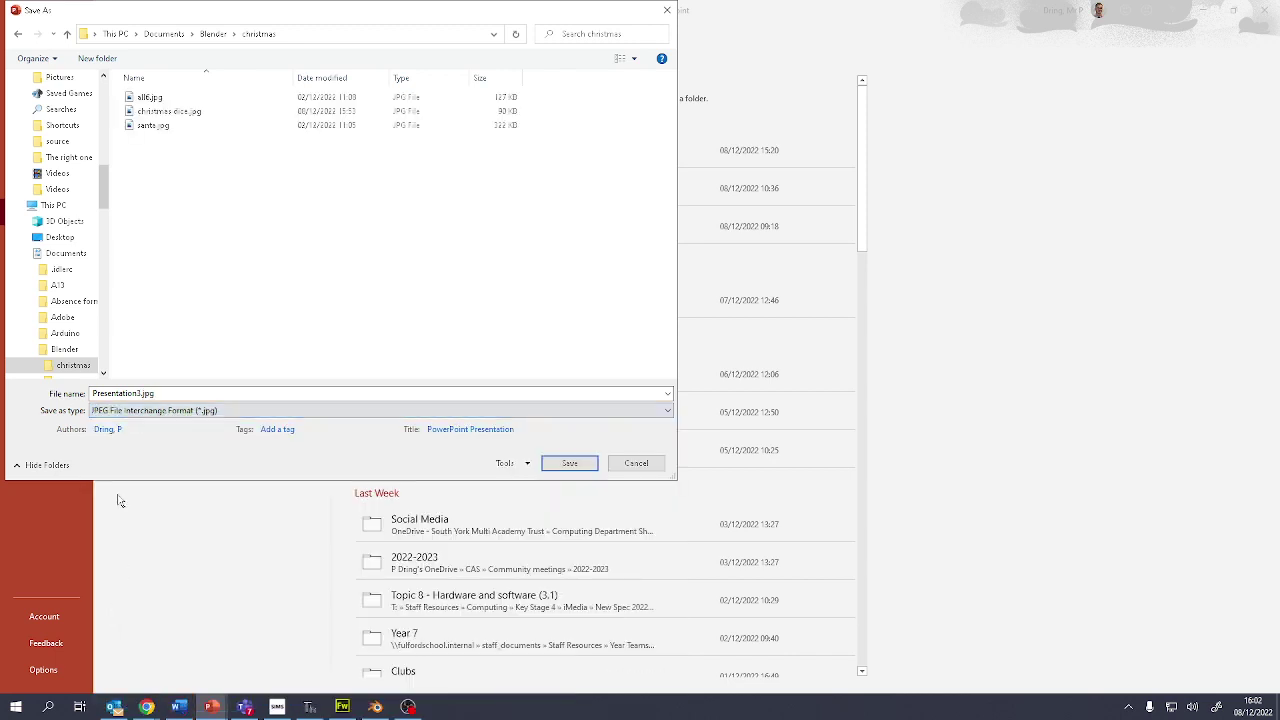
double_click(165, 112)
left_click(672, 354)
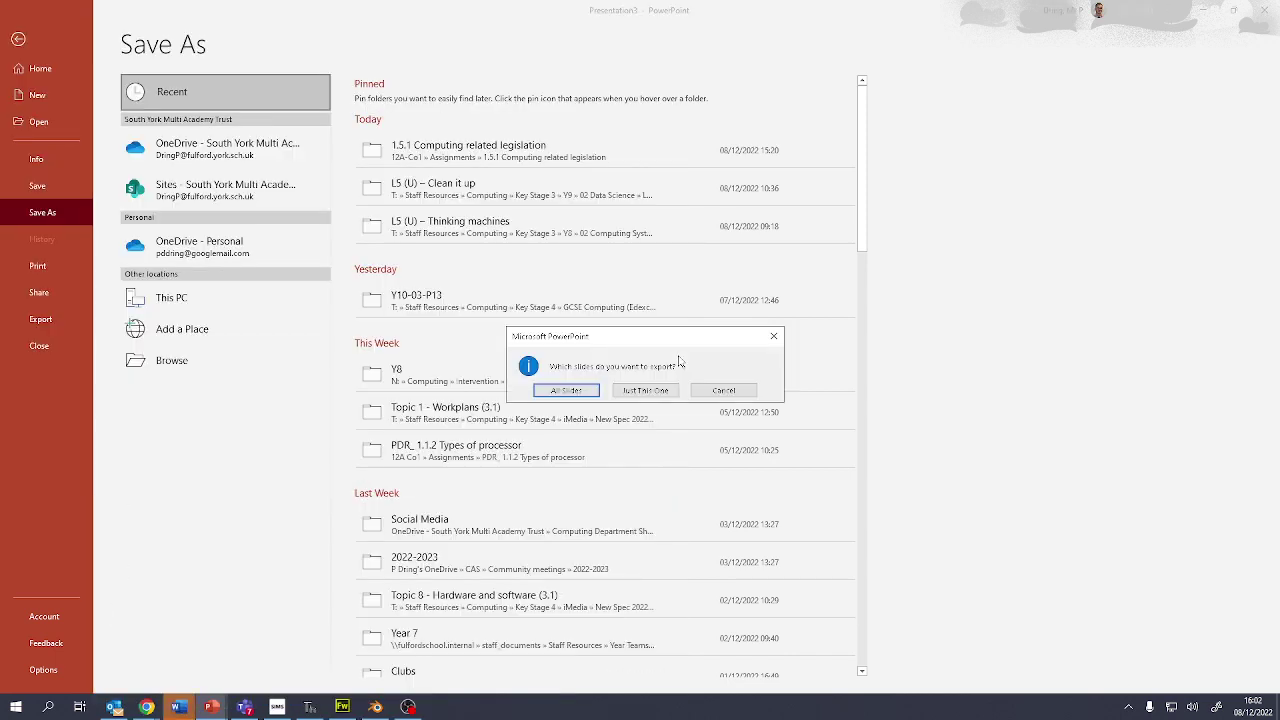
left_click(652, 392)
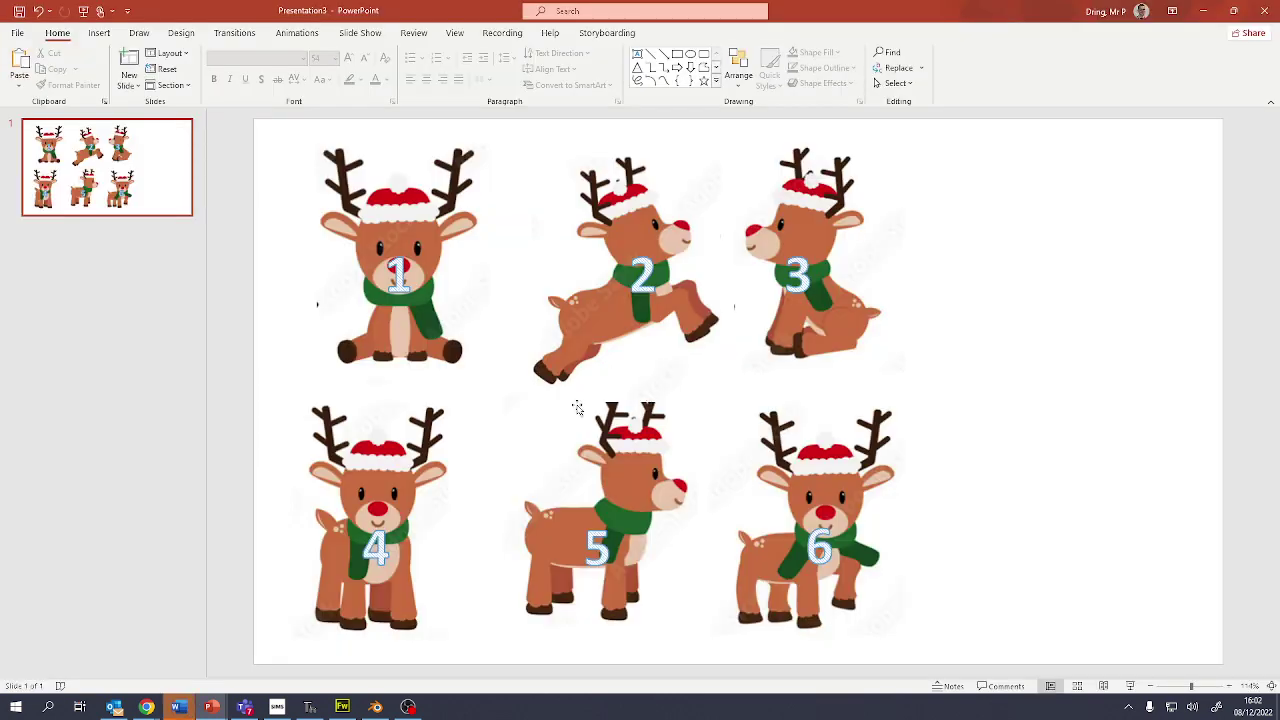
- Switch back to Blender
left_click(375, 708)
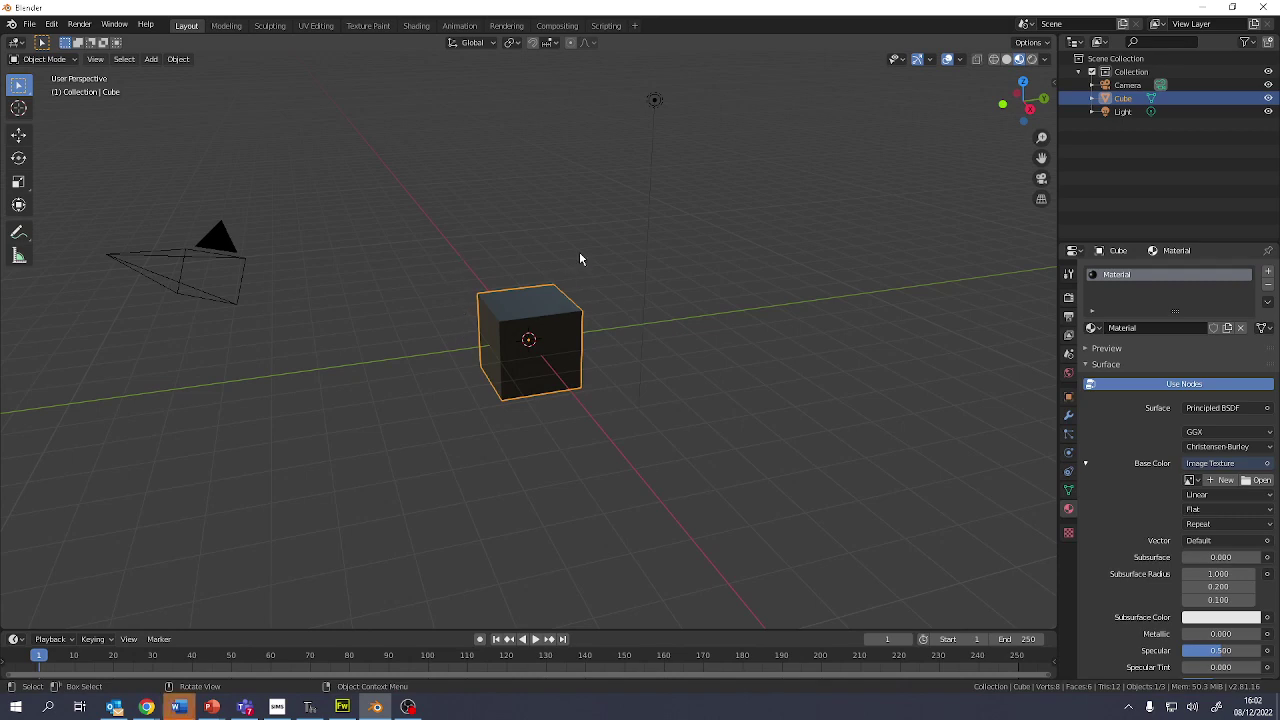
key("ctrl+n")
left_click(680, 272)
key("Return")
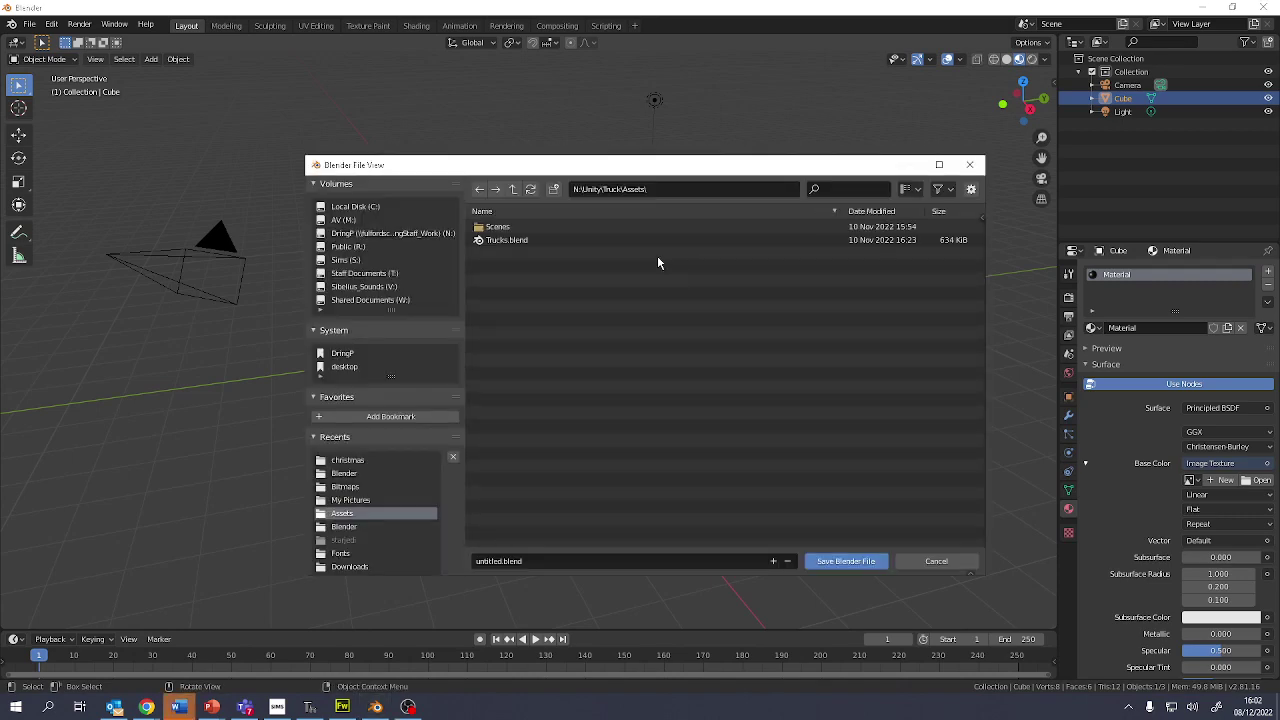
key("Escape")
- Start a fresh General file, discarding the changes to the current cube scene
key("ctrl+n")
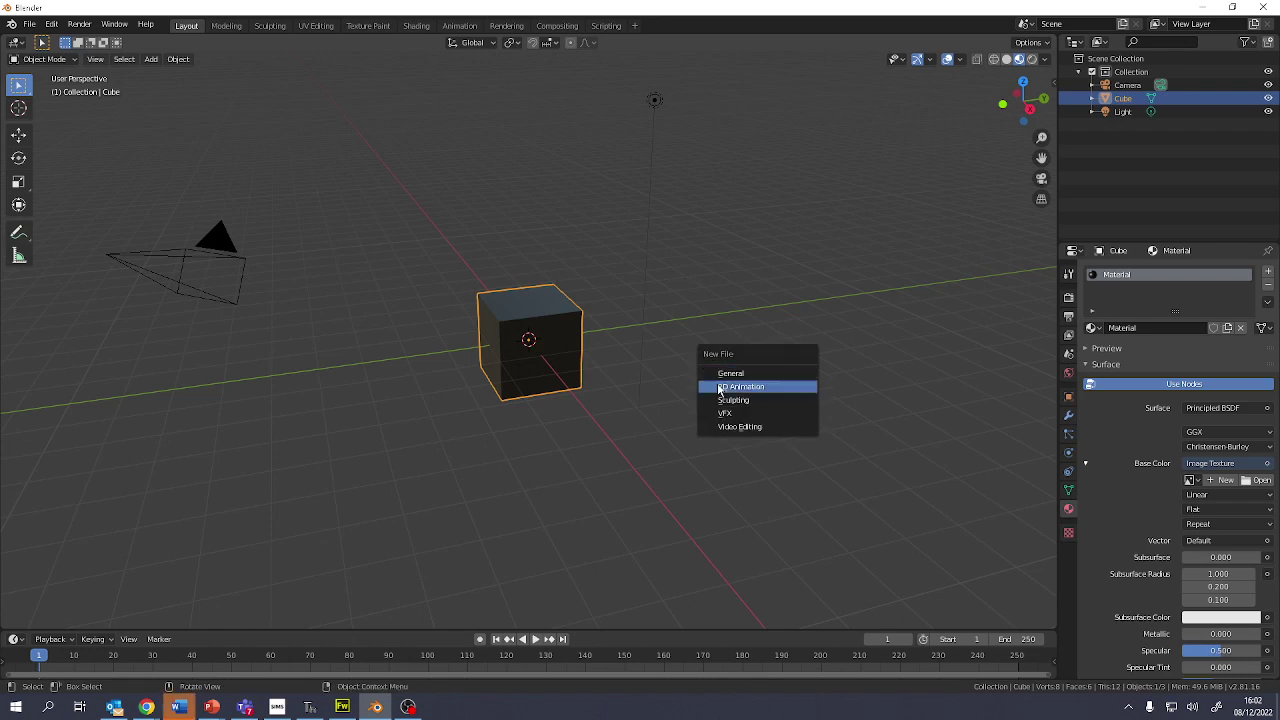
left_click(714, 383)
left_click(689, 371)
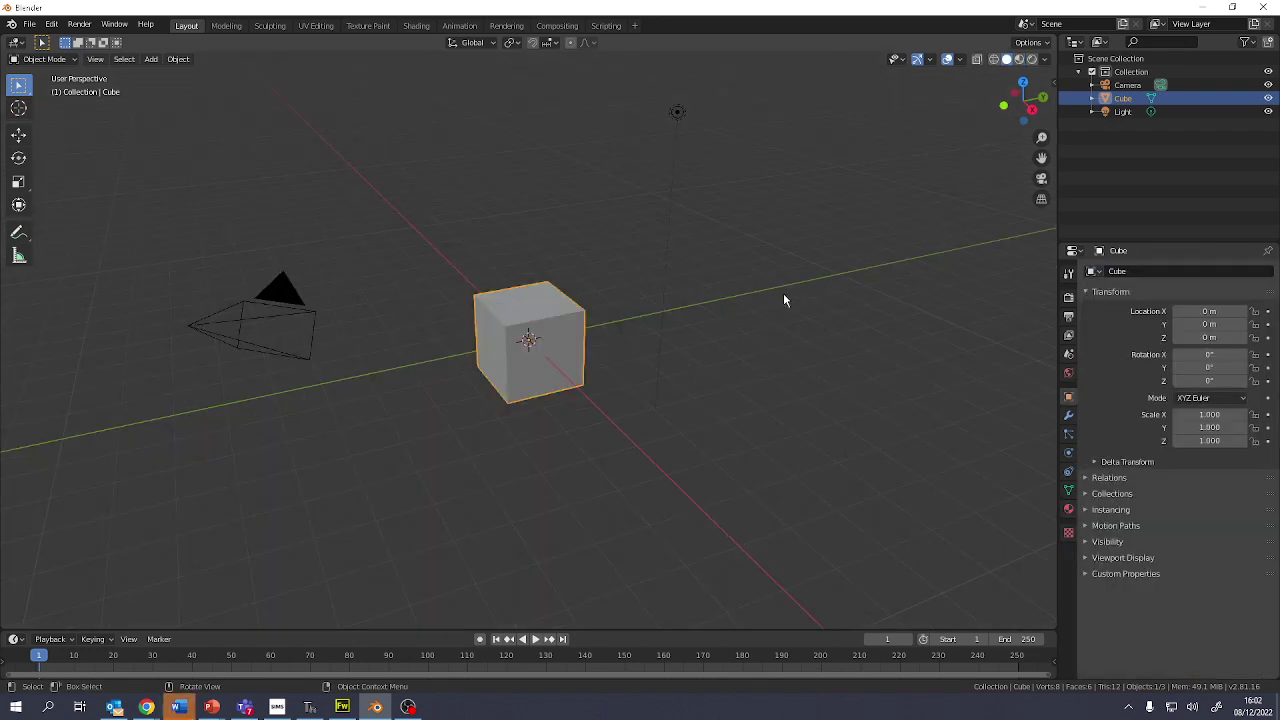
- Link an Image Texture to the base color of the default cube's material
left_click(1068, 509)
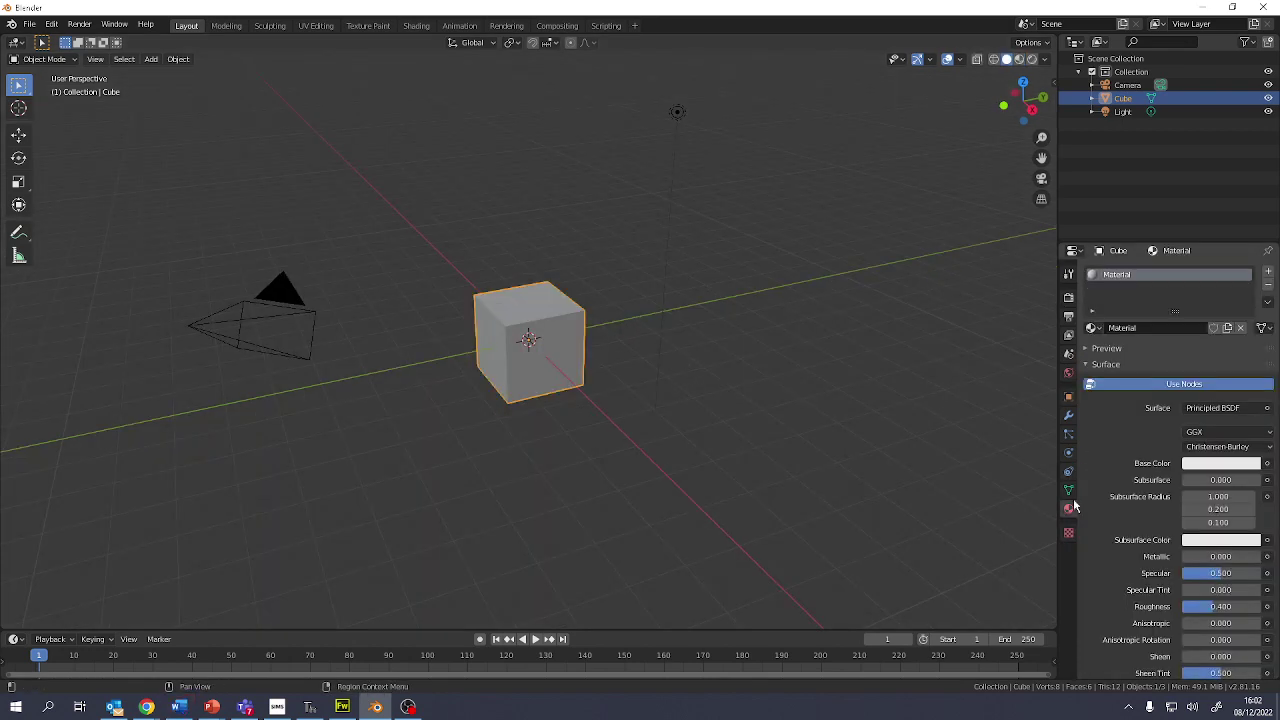
left_click(1267, 463)
left_click(1005, 552)
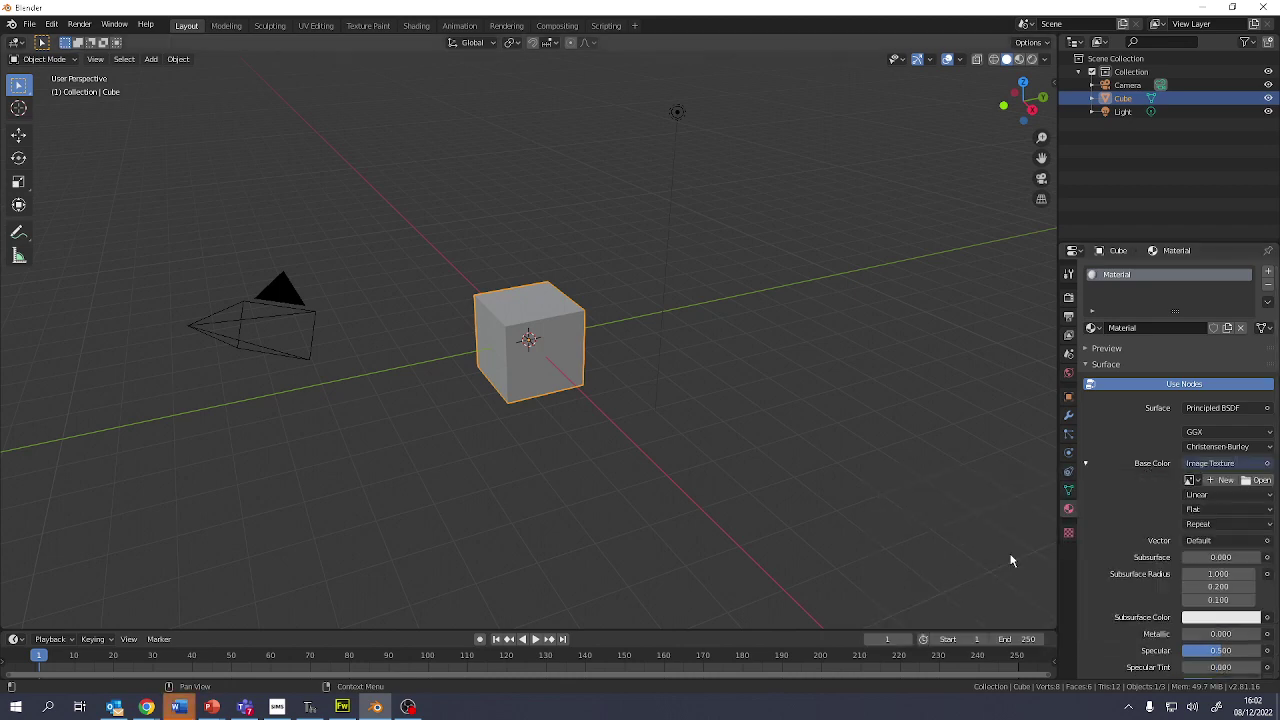
- Load christmas dice.jpg from the christmas folder as the base color texture and show the cube in Material Preview
left_click(1255, 480)
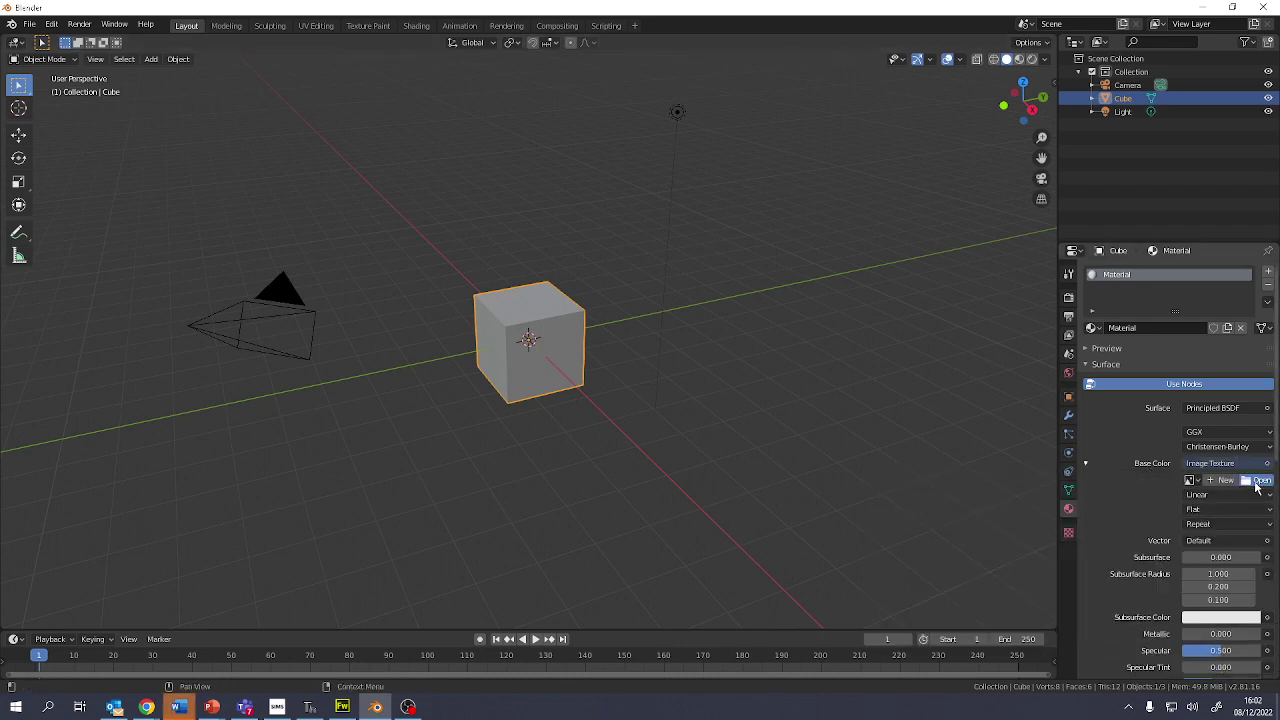
left_click(345, 473)
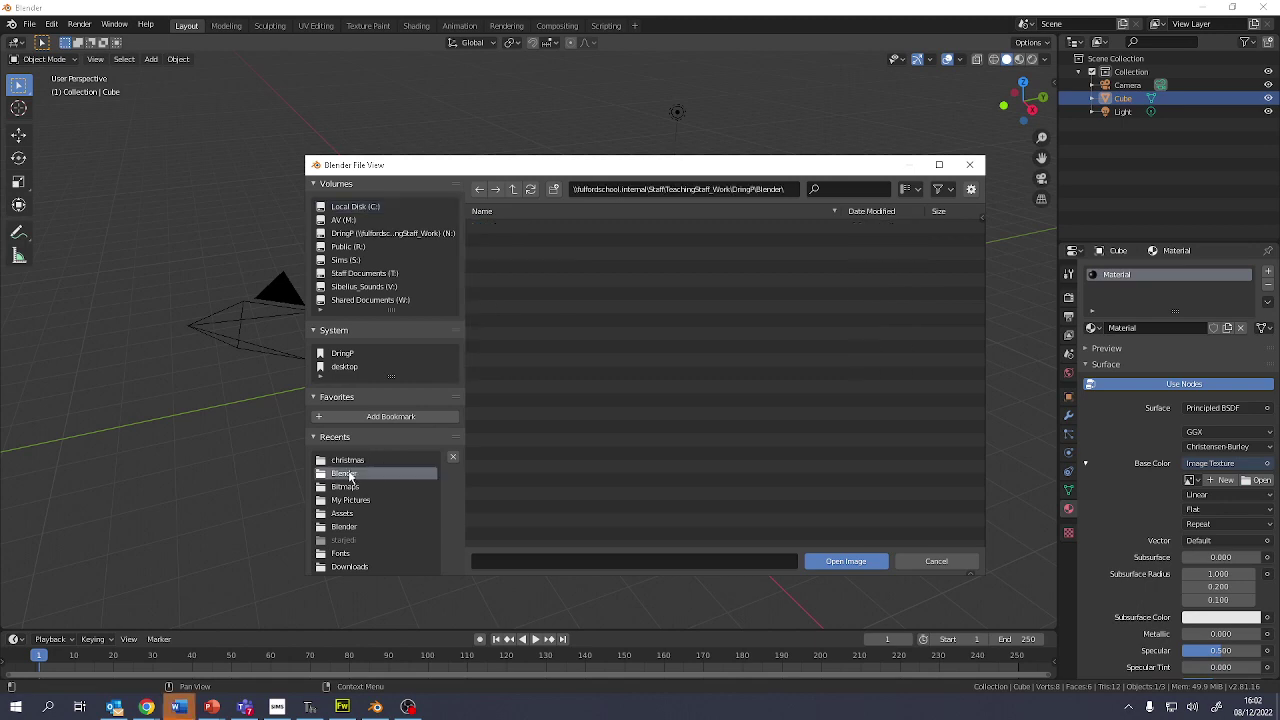
double_click(502, 228)
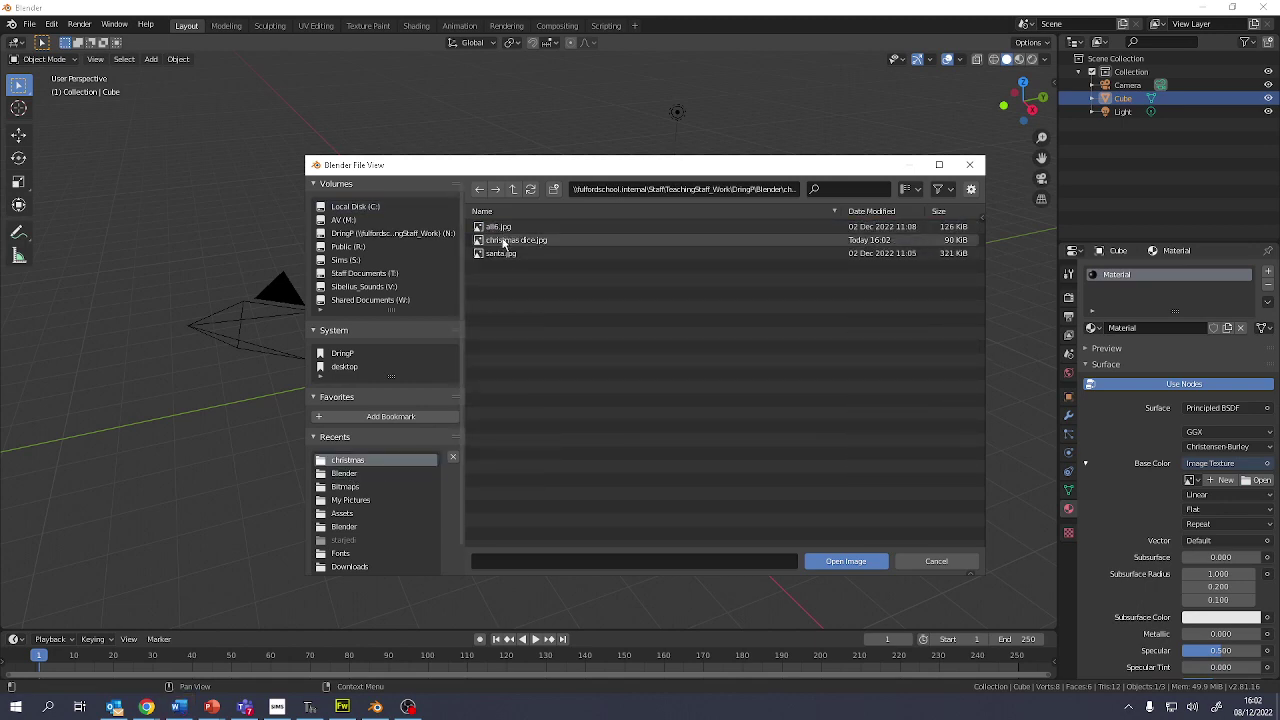
double_click(503, 248)
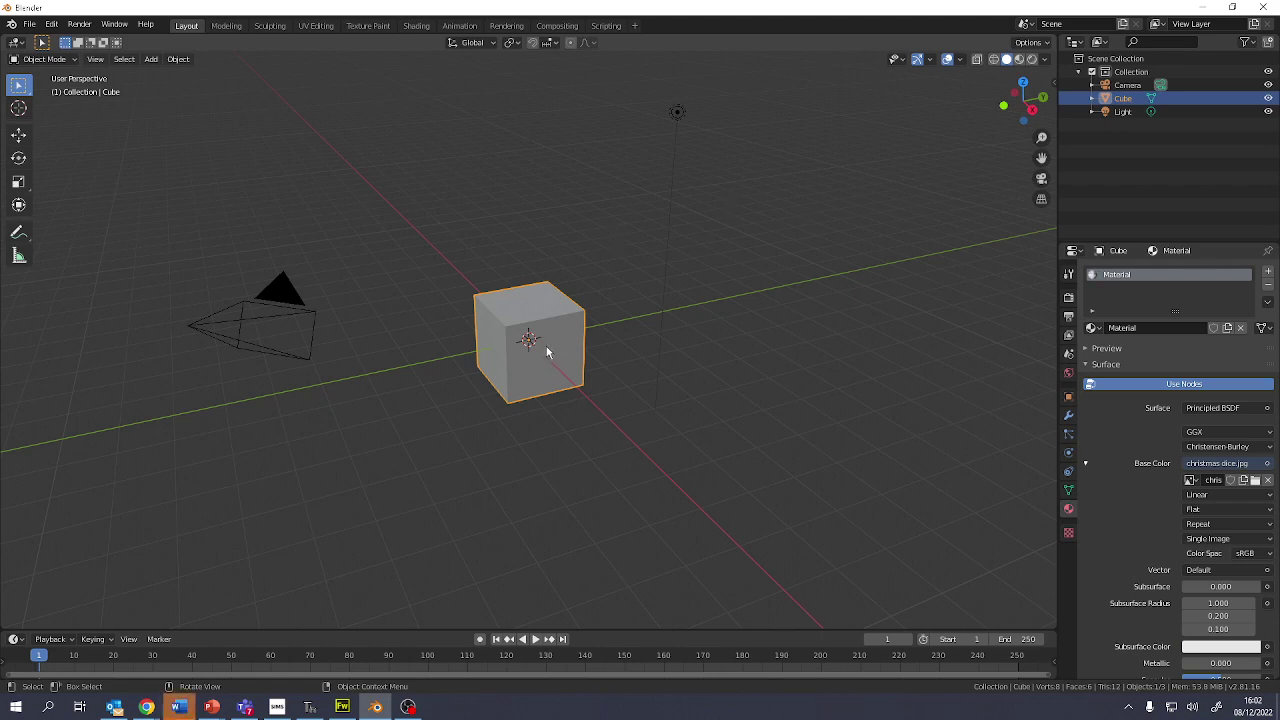
left_click(1020, 62)
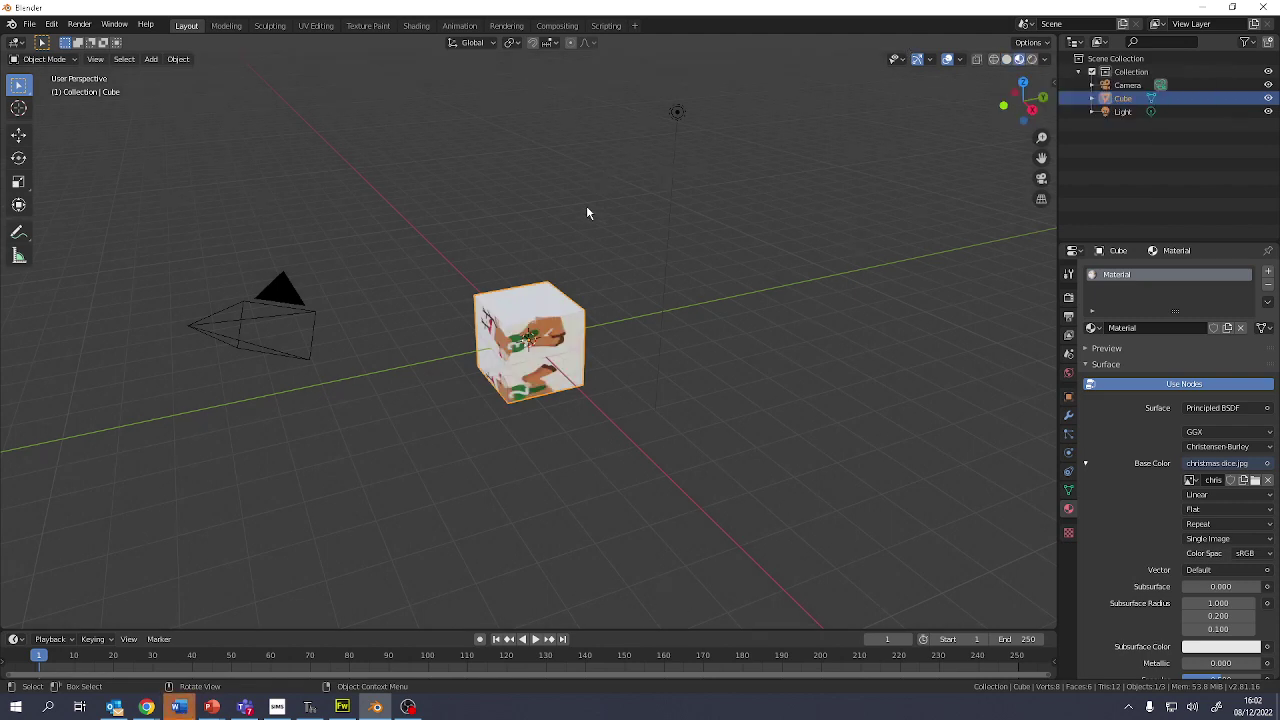
middle_click_drag(550, 340, 589, 349)
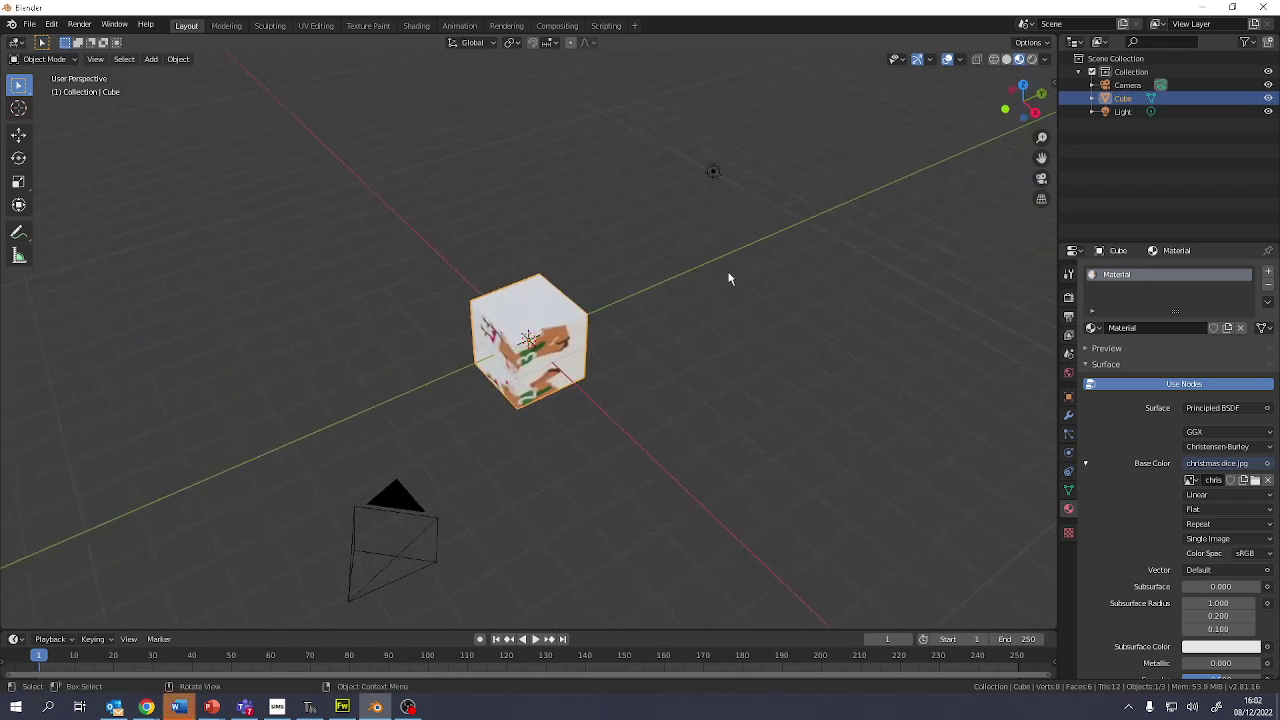
- Open the UV Editing workspace, switch to face selection and pick the cube's visible faces individually to compare their UV areas
left_click(316, 26)
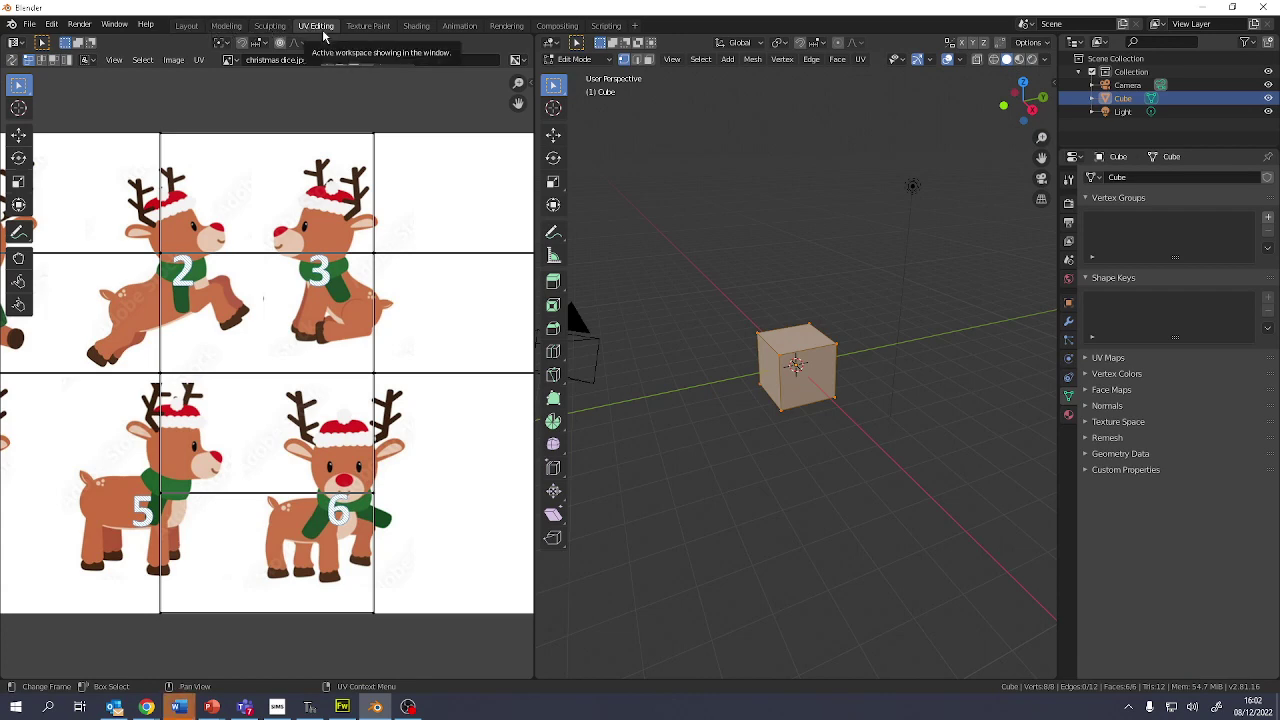
left_click(649, 60)
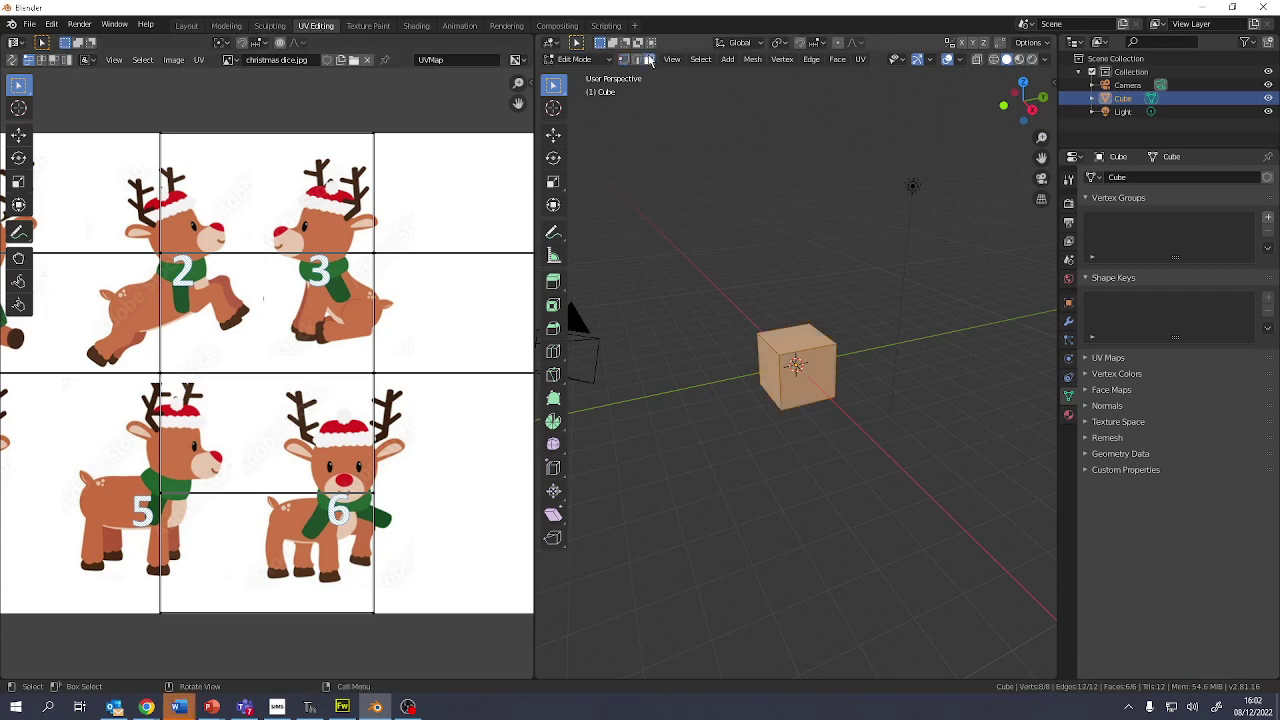
left_click(797, 371)
left_click(788, 335)
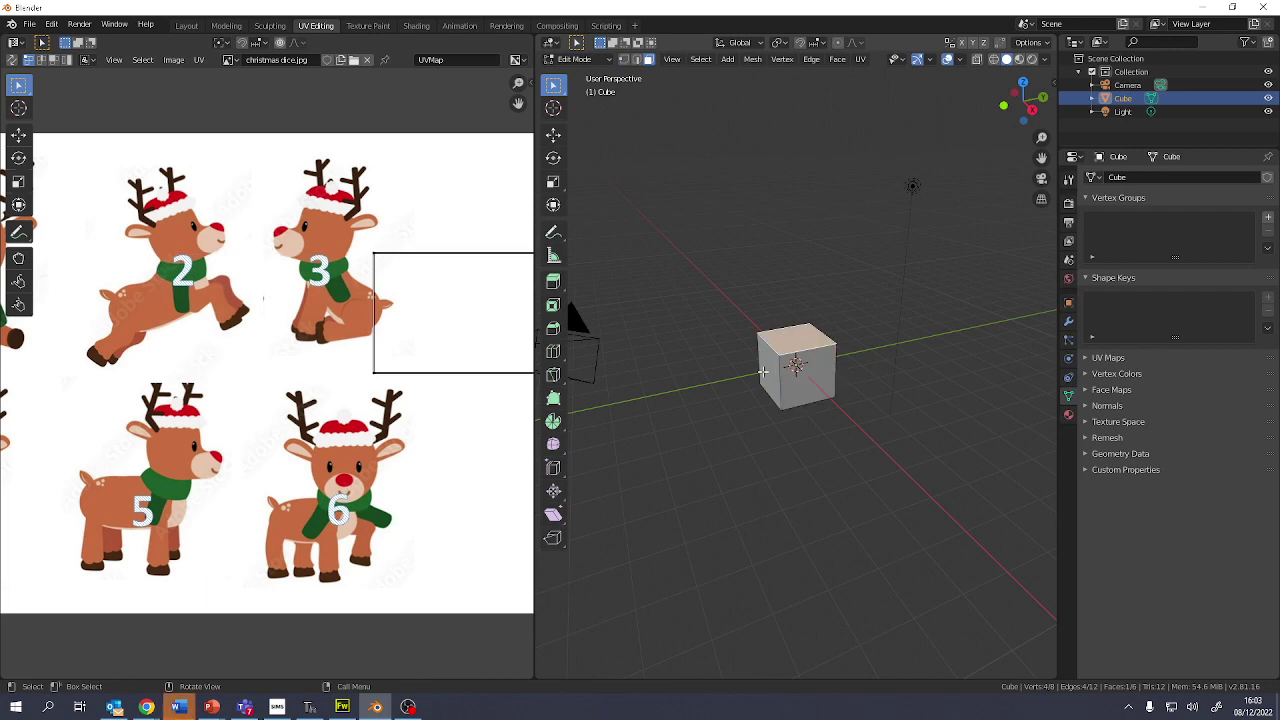
left_click(764, 371)
left_click(800, 374)
left_click(796, 336)
left_click(773, 366)
left_click(802, 366)
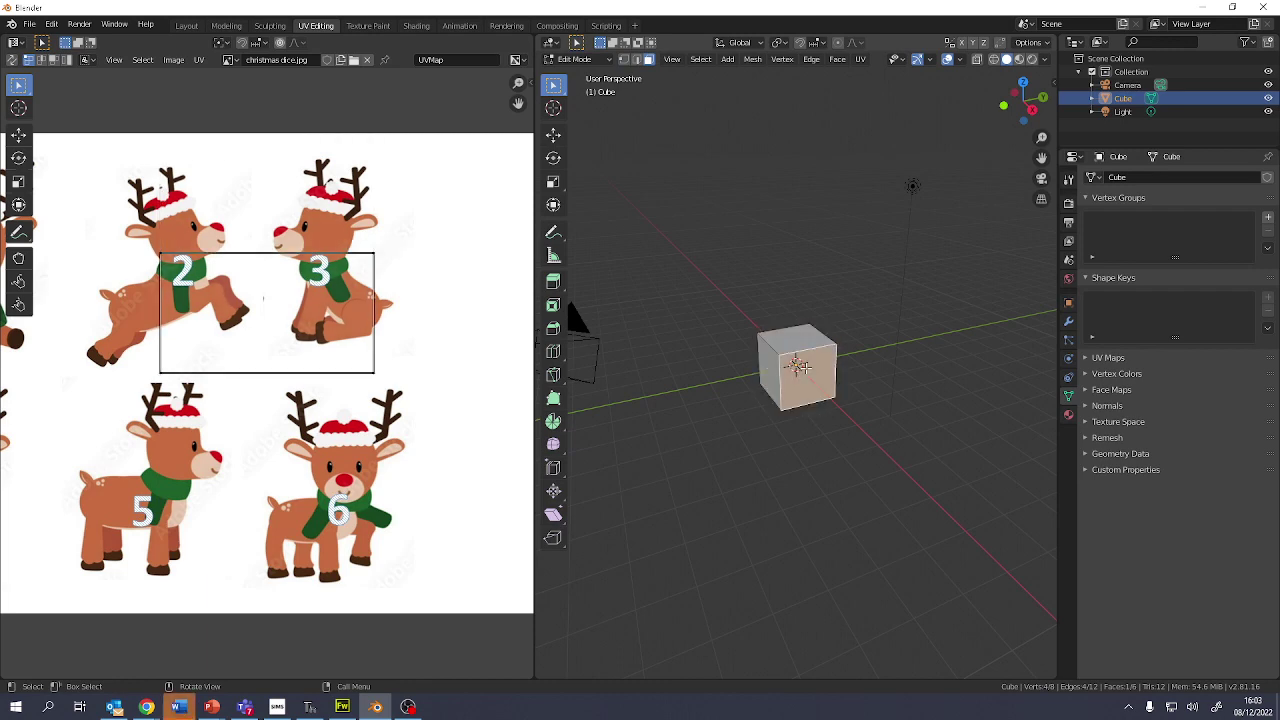
- Compare the vertex and edge selection modes with face selection, checking each visible cube face's area on the image
key("1")
left_click(780, 354)
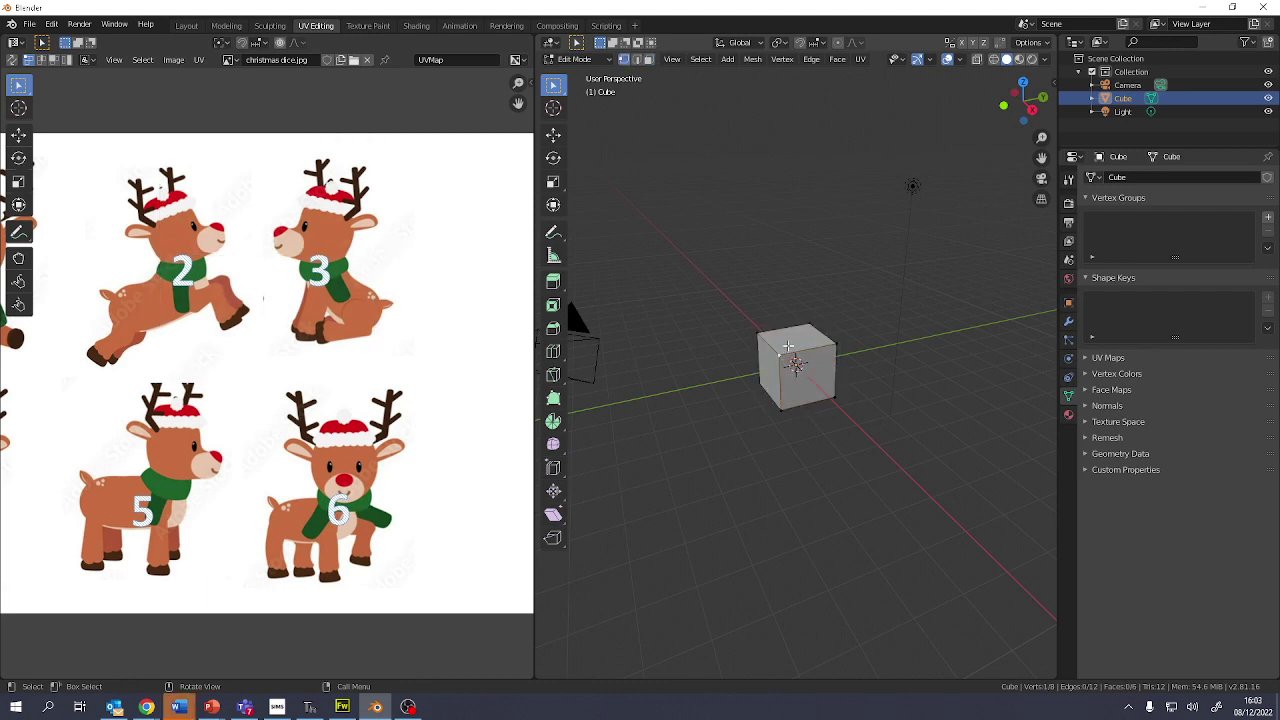
key("2")
key("3")
left_click(797, 366)
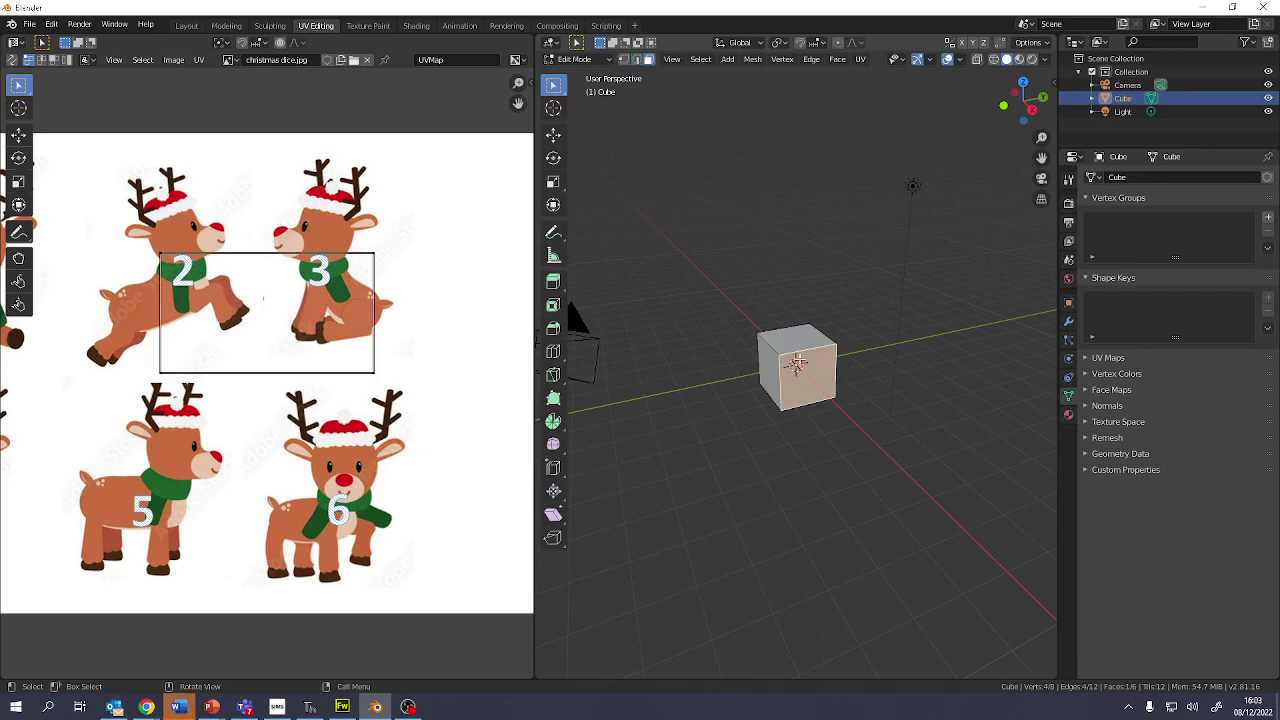
left_click(792, 340)
left_click(768, 376)
left_click(791, 345)
left_click(797, 368)
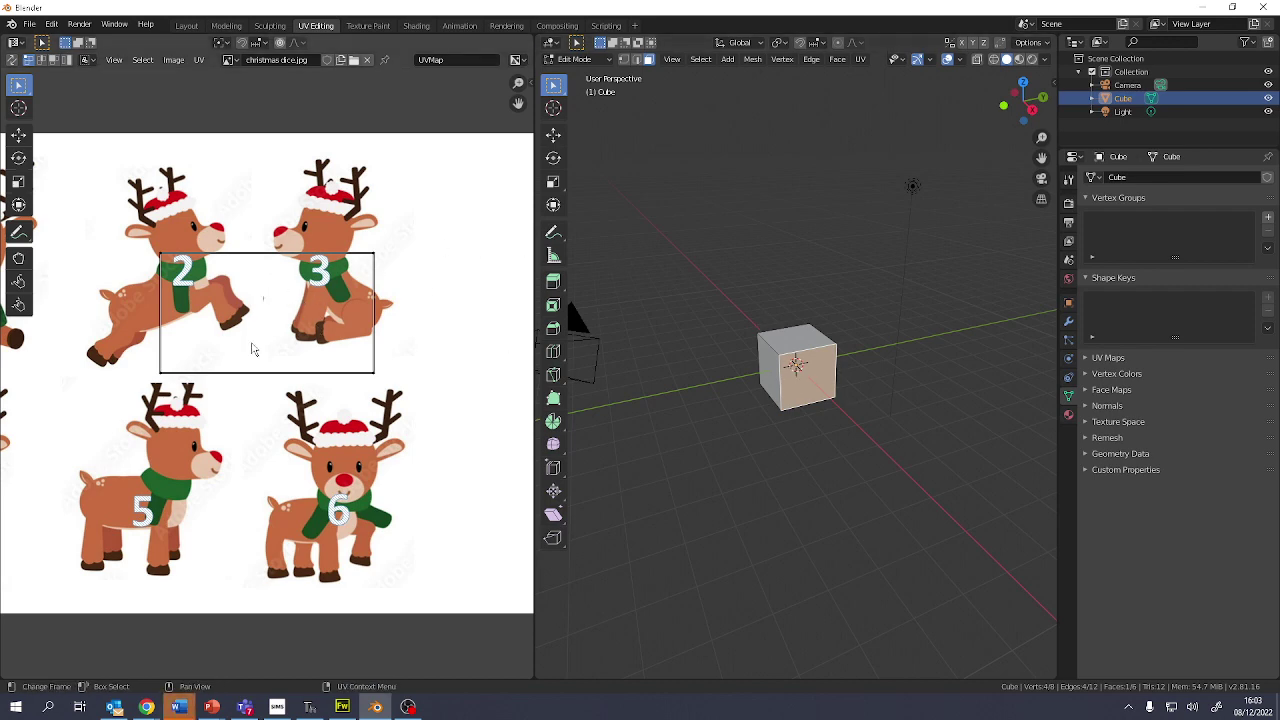
left_click(796, 338)
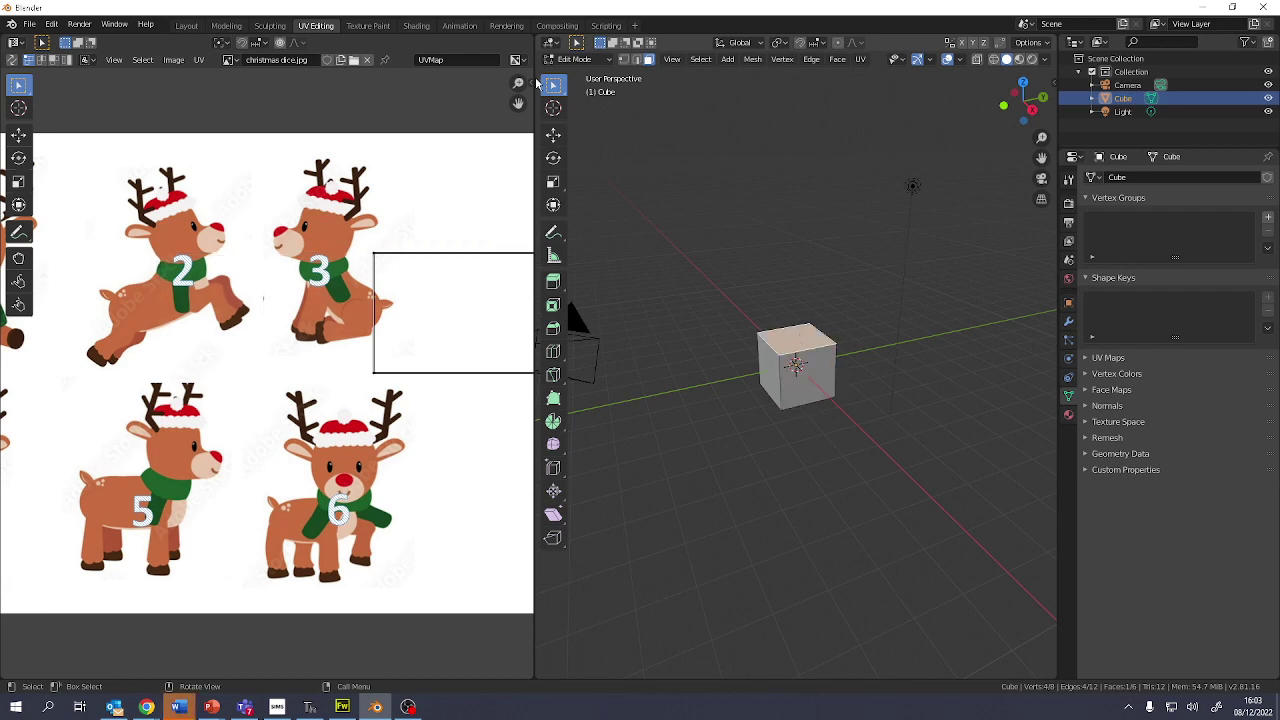
- Show the UV Editing viewport in Material Preview and select the cube's front side face
left_click(182, 26)
left_click(316, 26)
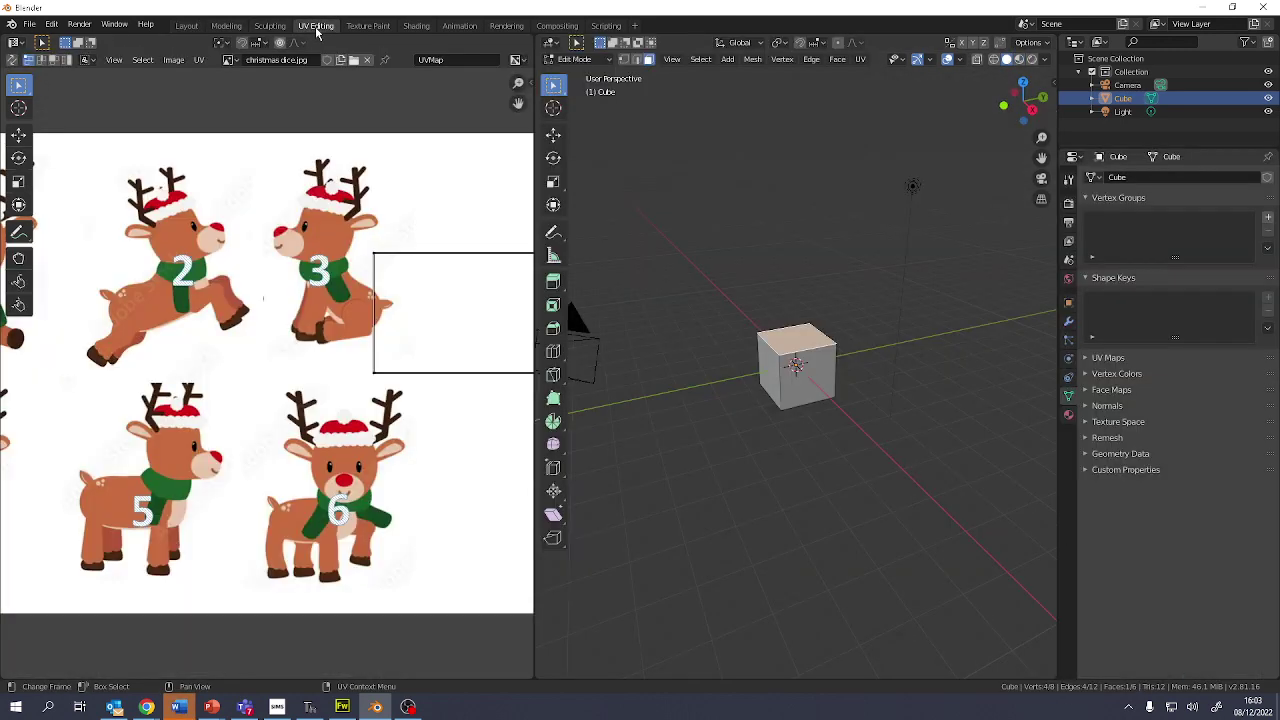
left_click(1019, 60)
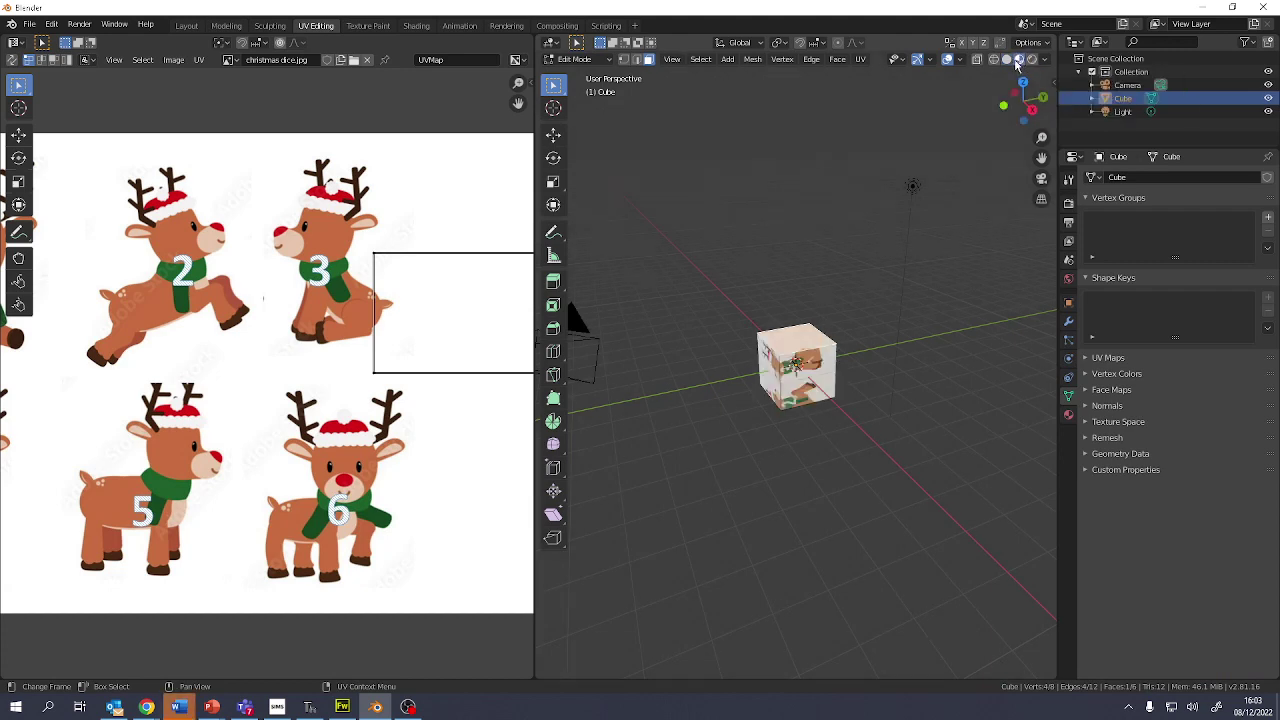
middle_click_drag(743, 375, 788, 385)
left_click(791, 386)
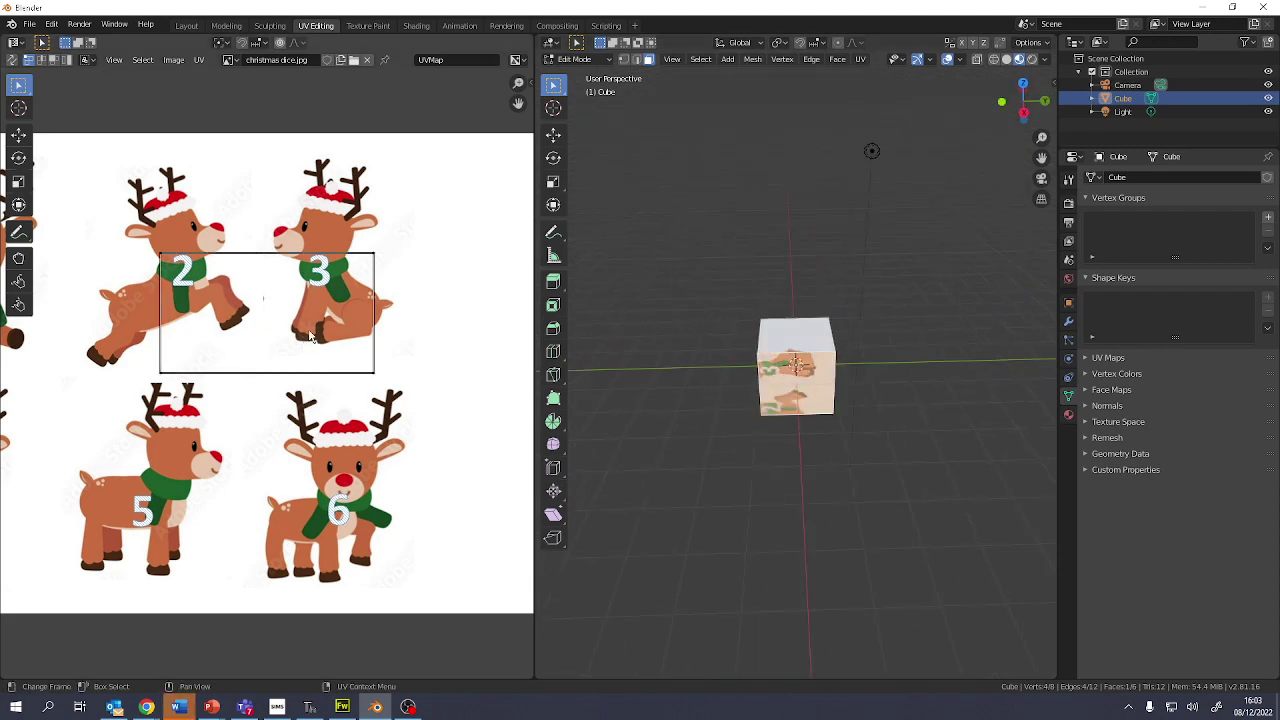
- Select all UVs of the front face and move the rectangle over reindeer 1
key("a")
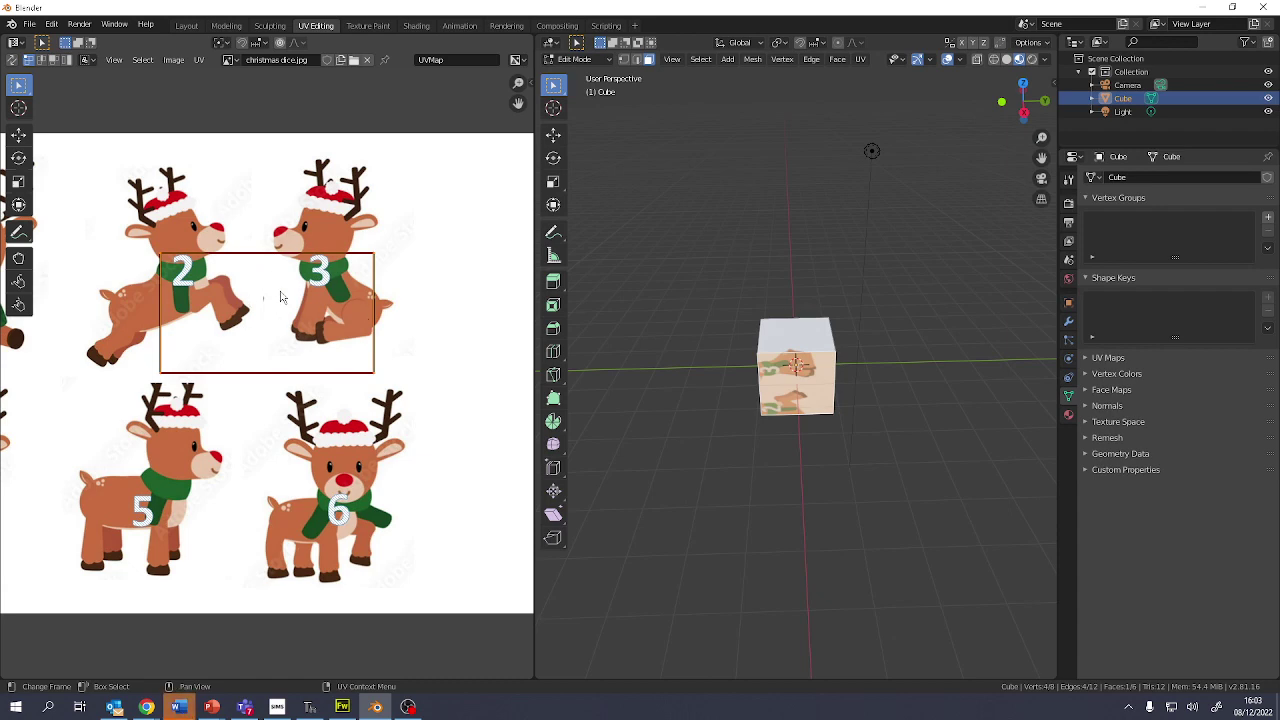
left_click_drag(363, 385, 249, 337)
middle_click_drag(199, 347, 429, 353)
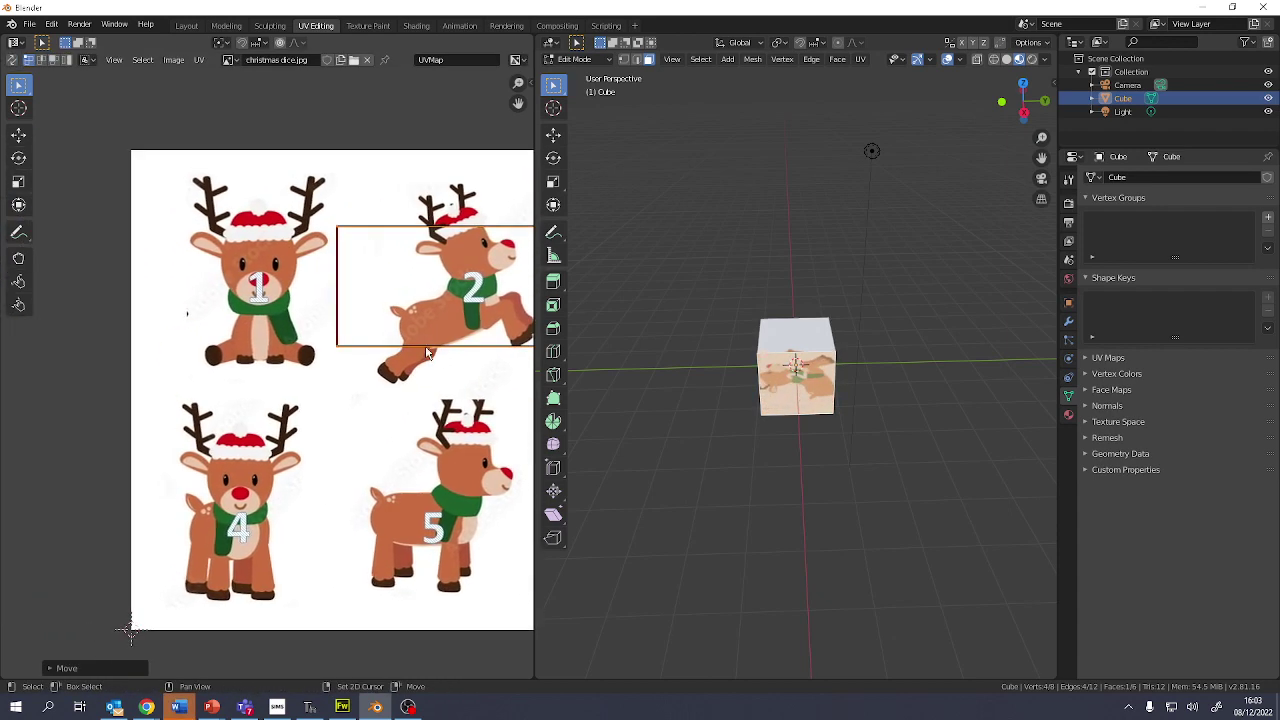
key("g")
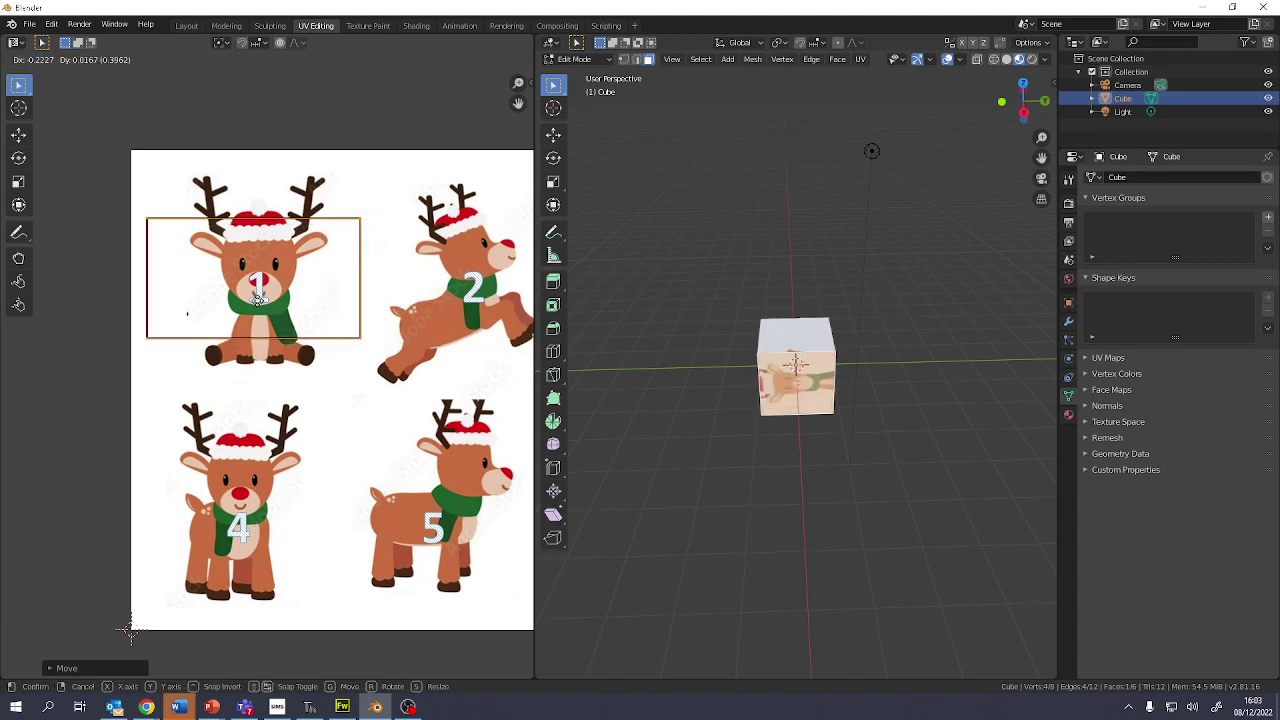
left_click(224, 299)
- Scale the UV rectangle by about 1.8 along Y and reposition it so it encloses reindeer 1
key("s")
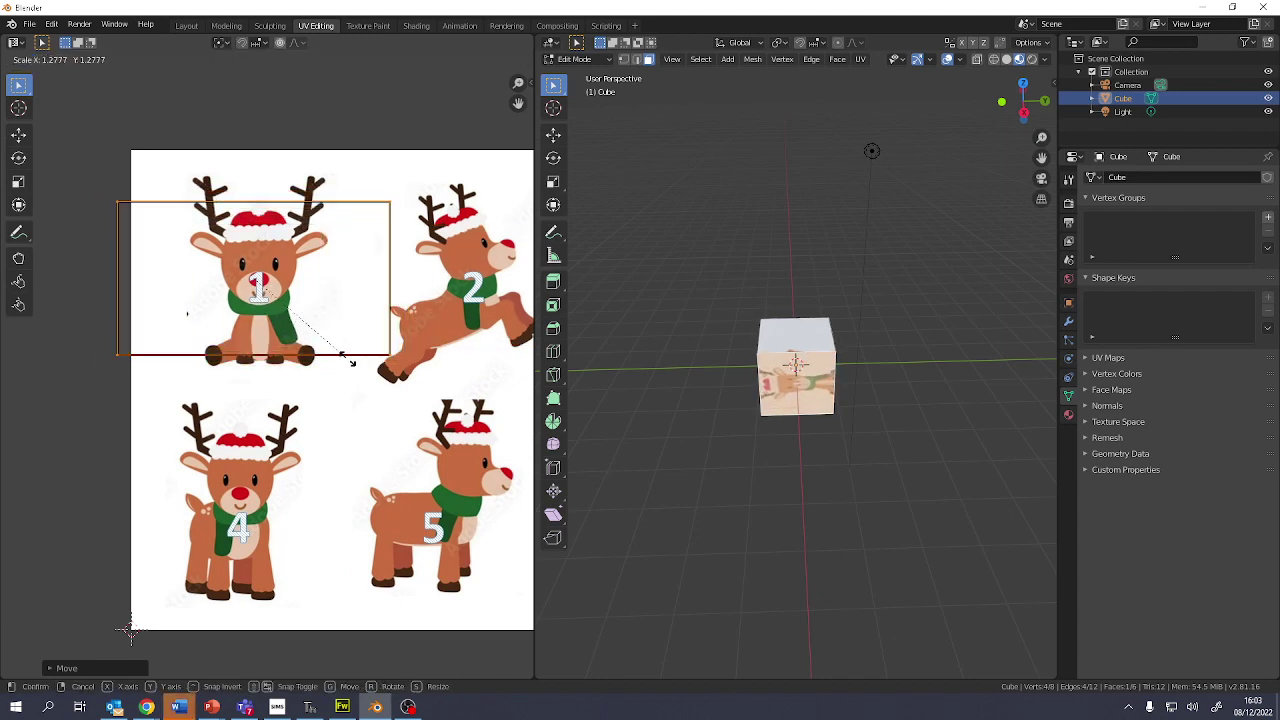
key("y")
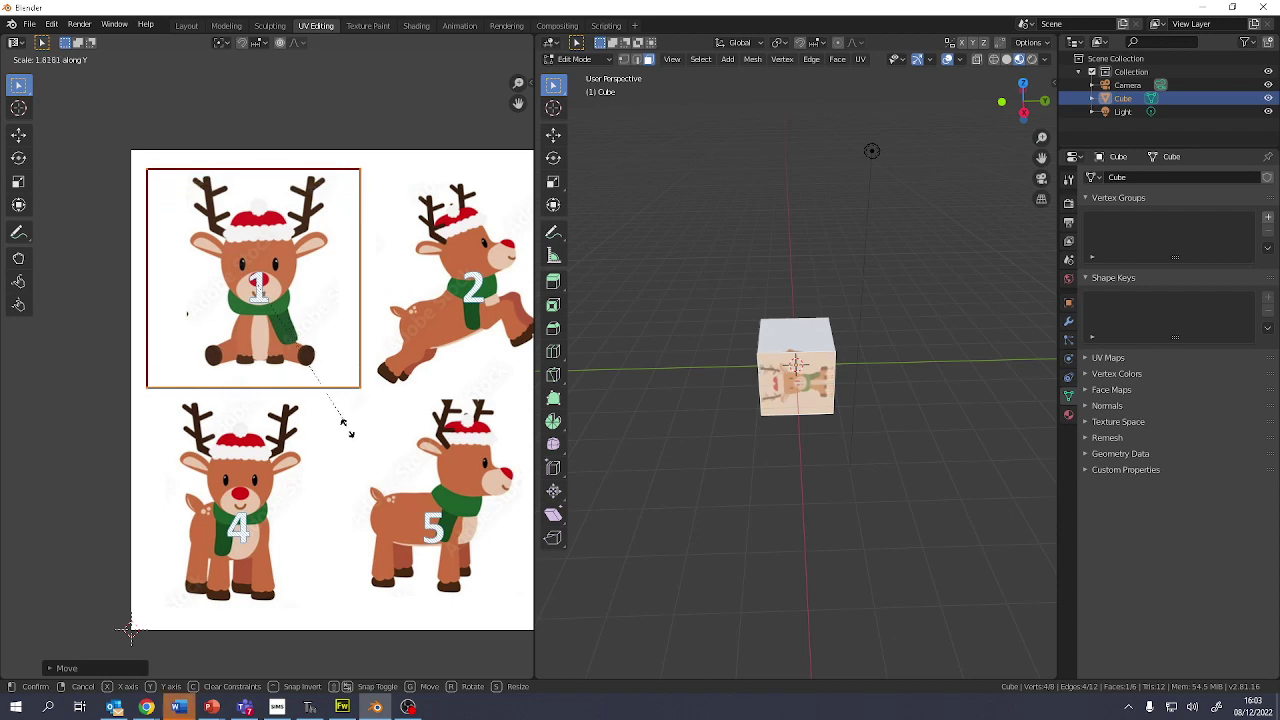
left_click(332, 382)
key("g")
left_click(329, 369)
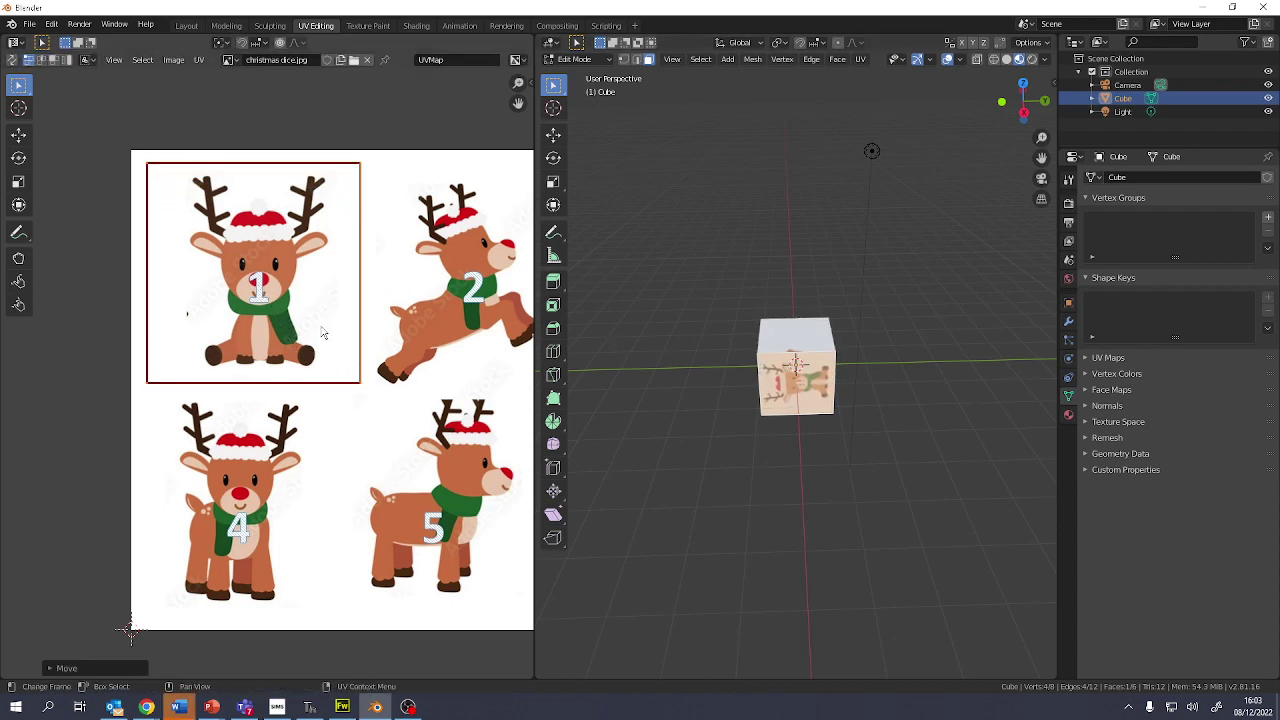
- Rotate the front face's UV rectangle until reindeer 1 stands upright on the cube
key("r")
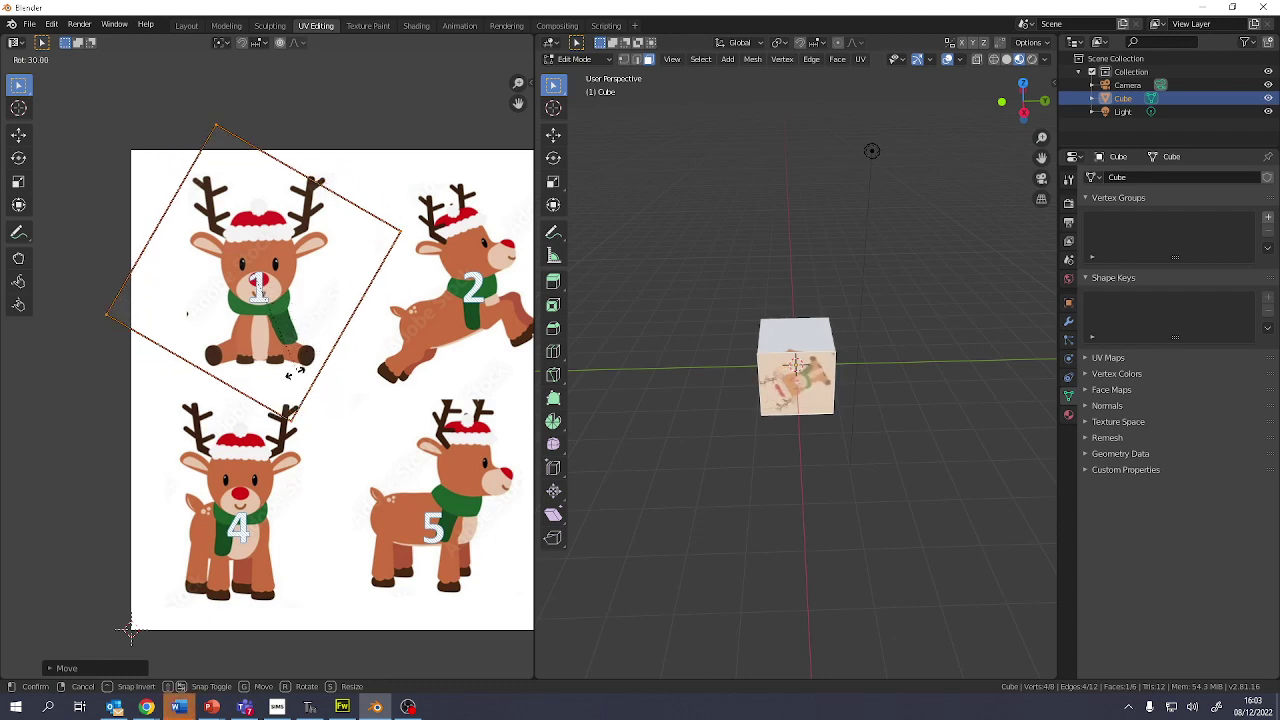
left_click(176, 372)
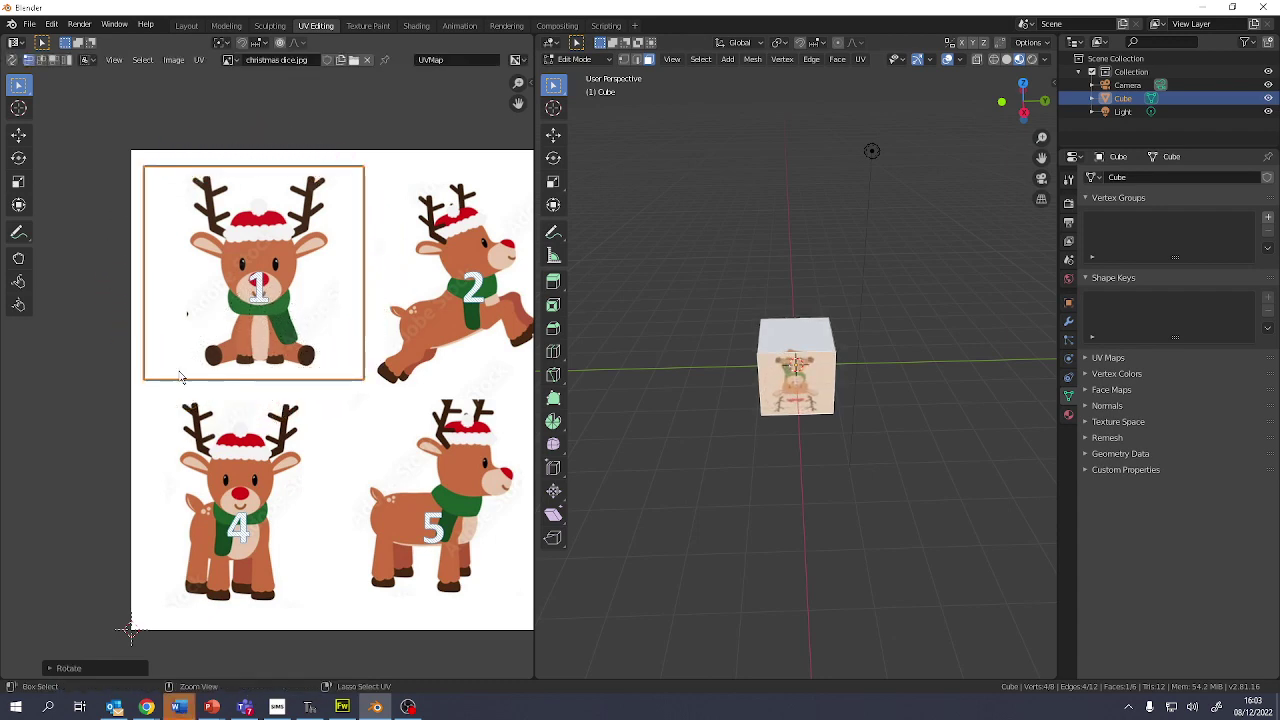
right_click(361, 313)
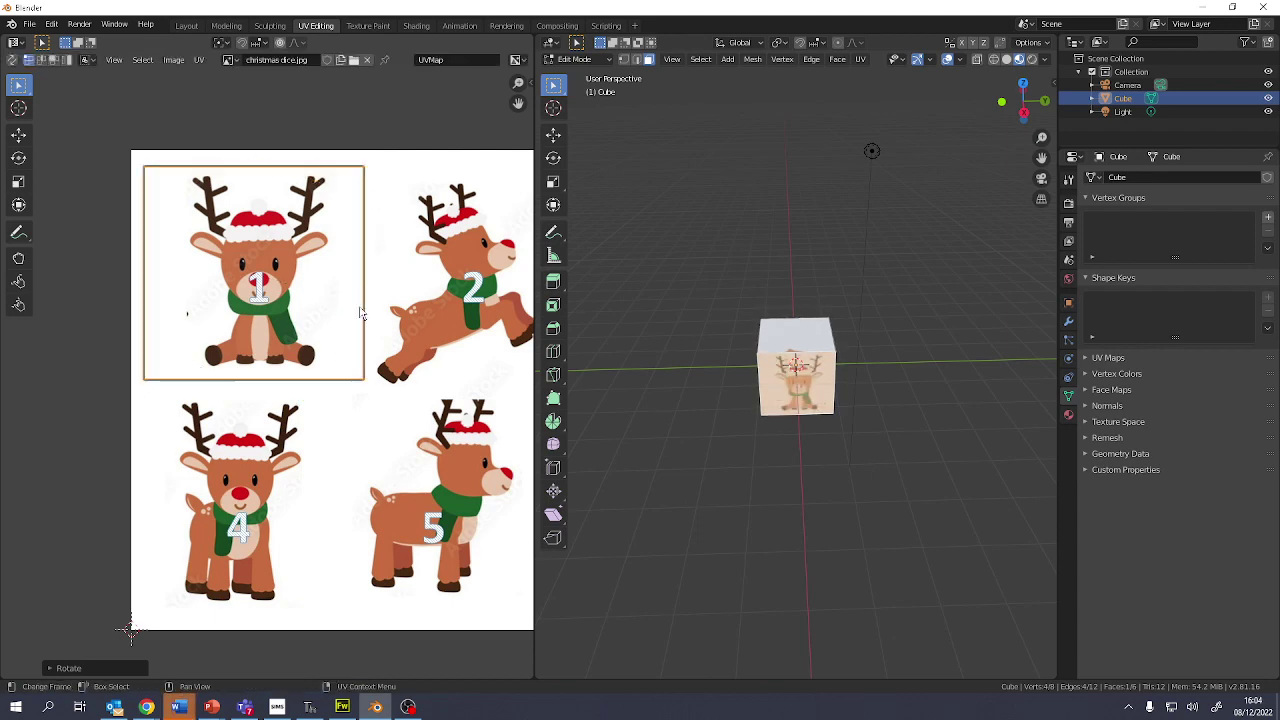
- Select the side face next to the reindeer 1 face and move all its UVs over reindeer 2
middle_click_drag(720, 392, 812, 378)
left_click(812, 378)
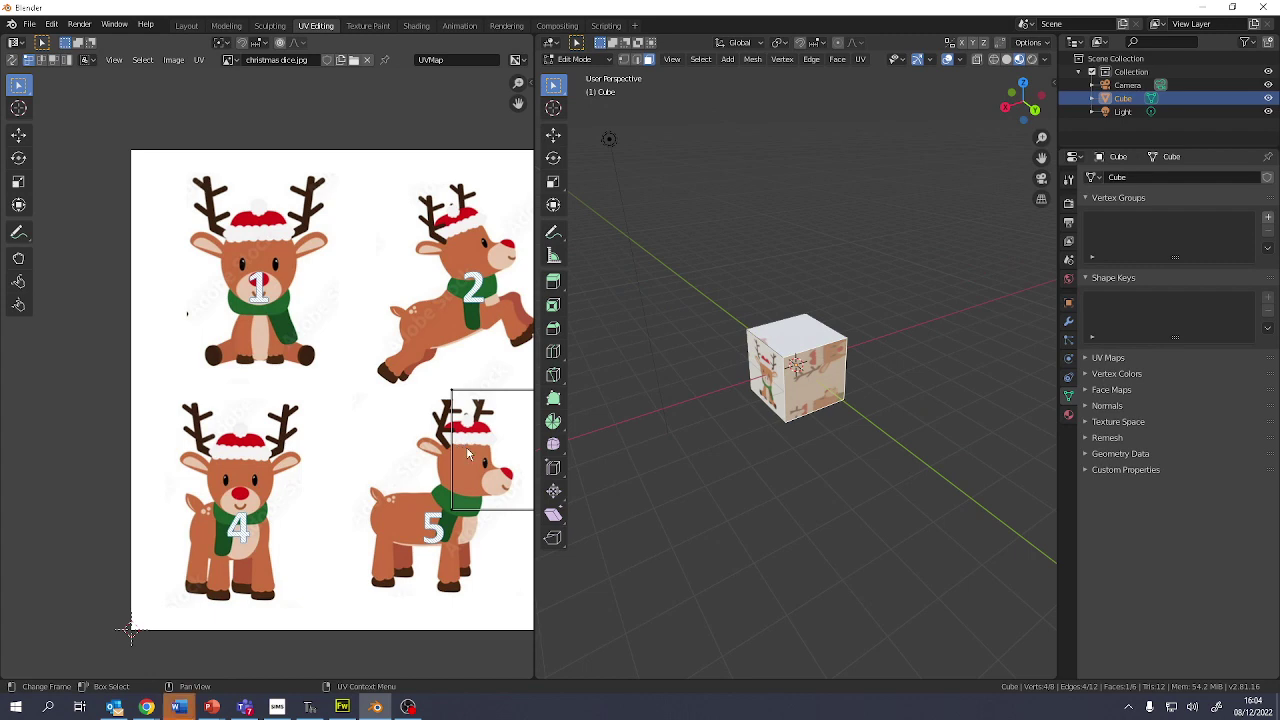
key("a")
key("g")
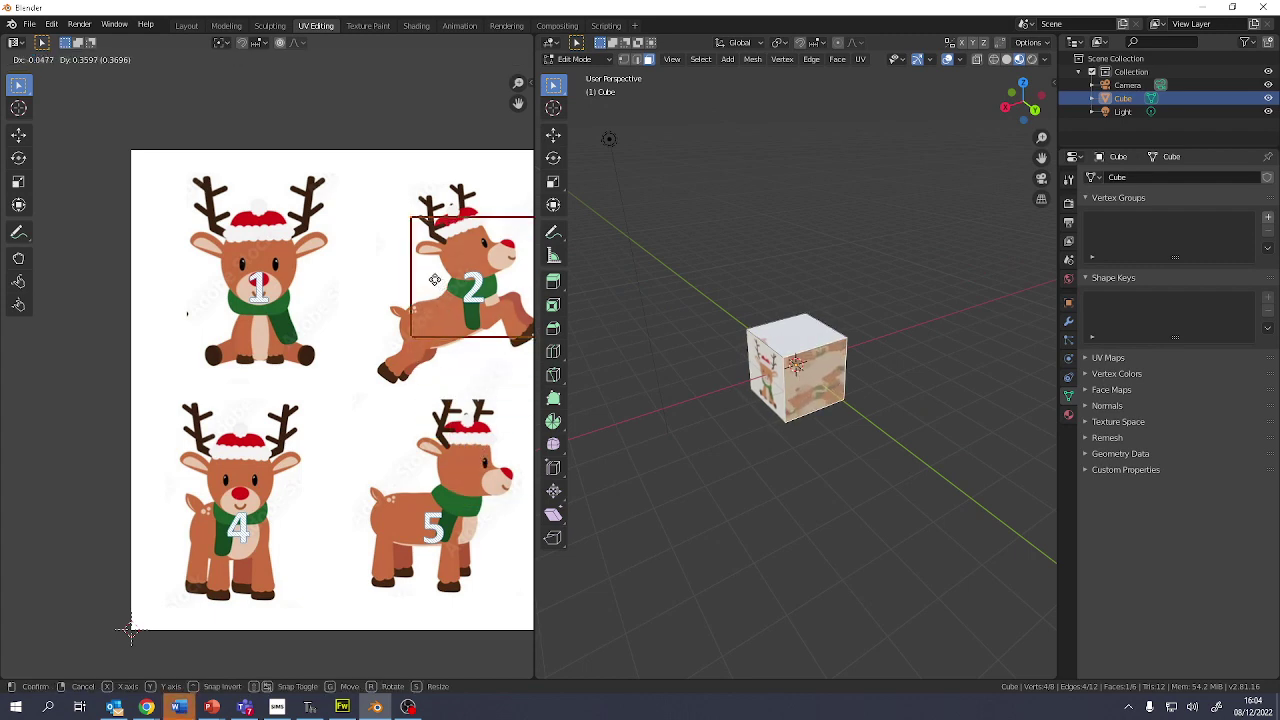
left_click(465, 290)
- Enlarge the UV rectangle over reindeer 2 and narrow it along X to about 0.6 of its width
key("s")
left_click(481, 333)
middle_click_drag(481, 335, 352, 335)
key("s")
key("x")
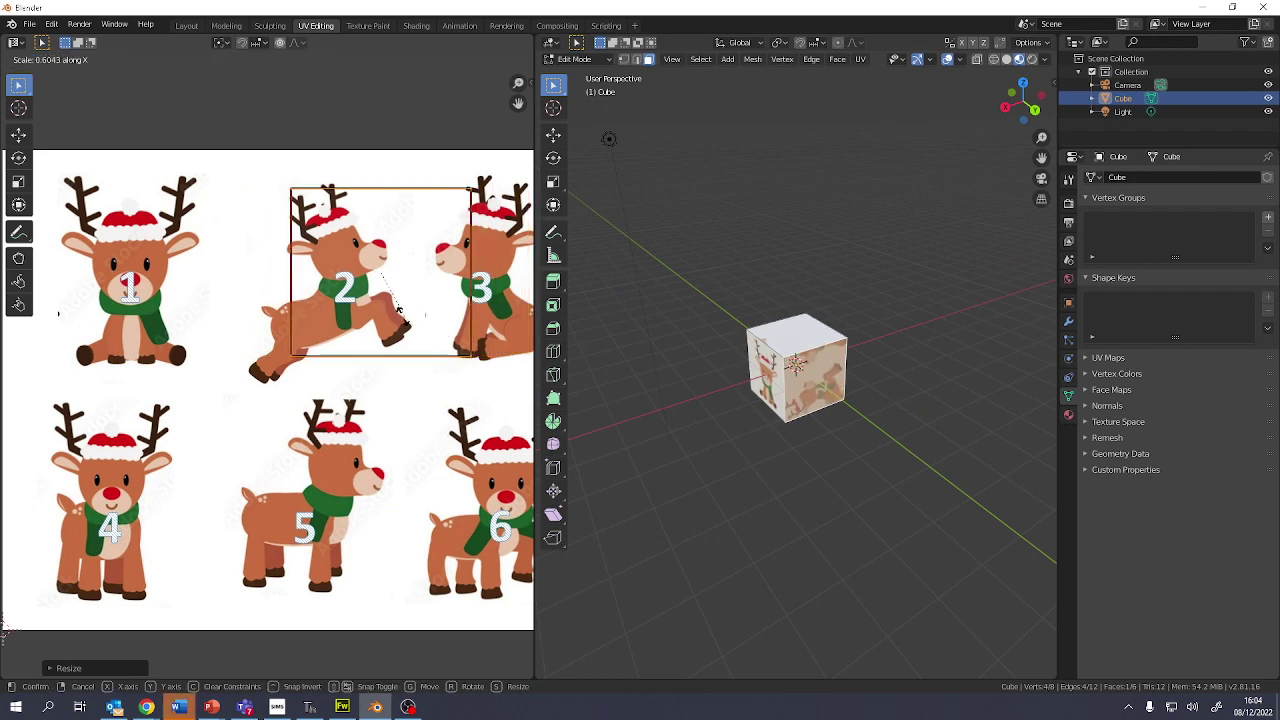
left_click(403, 321)
- Center the UV rectangle on reindeer 2 and enlarge it to enclose the whole figure
key("g")
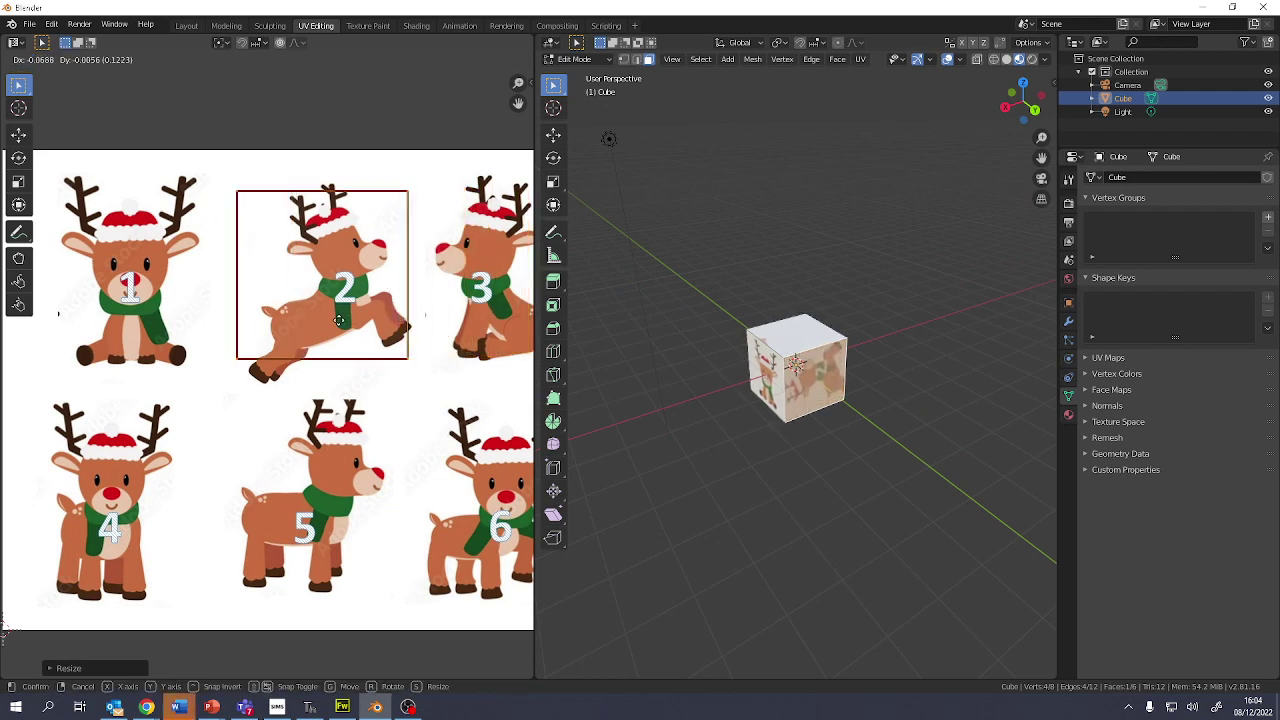
left_click(345, 322)
key("s")
left_click(331, 298)
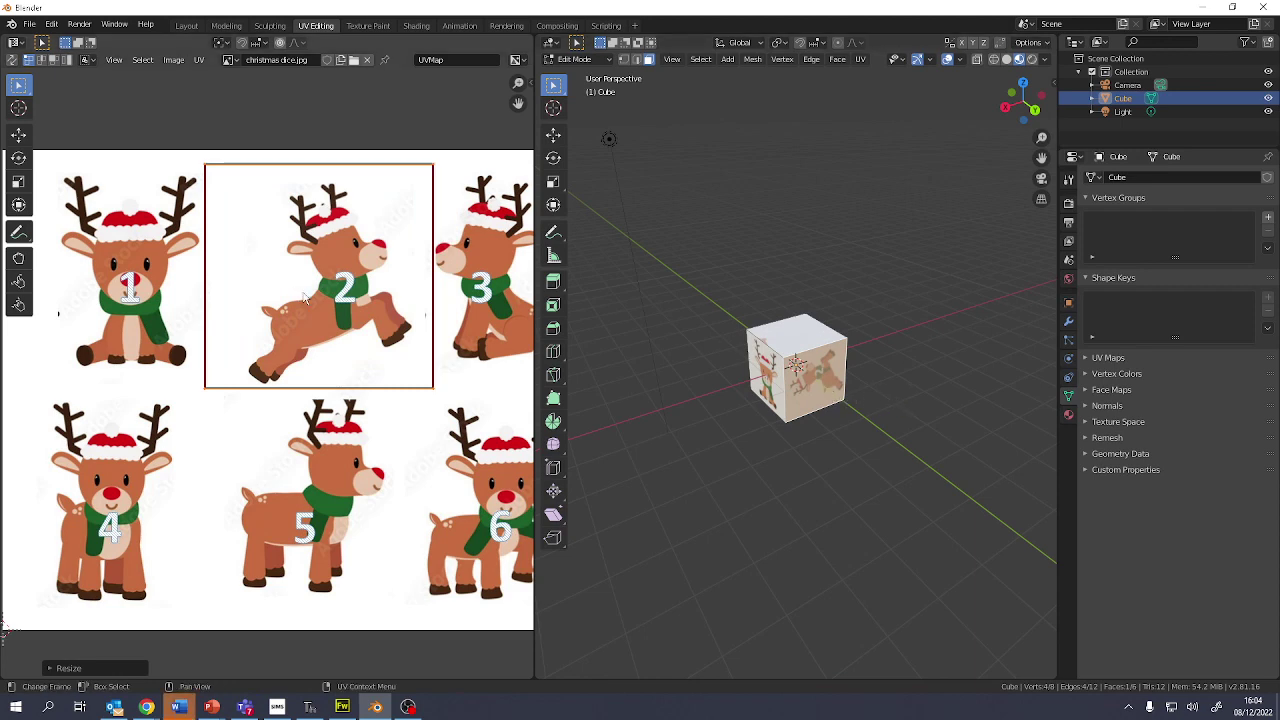
- Rotate the UV rectangle in 90° turns until reindeer 2 stands upright on the cube face
type("r90")
key("Return")
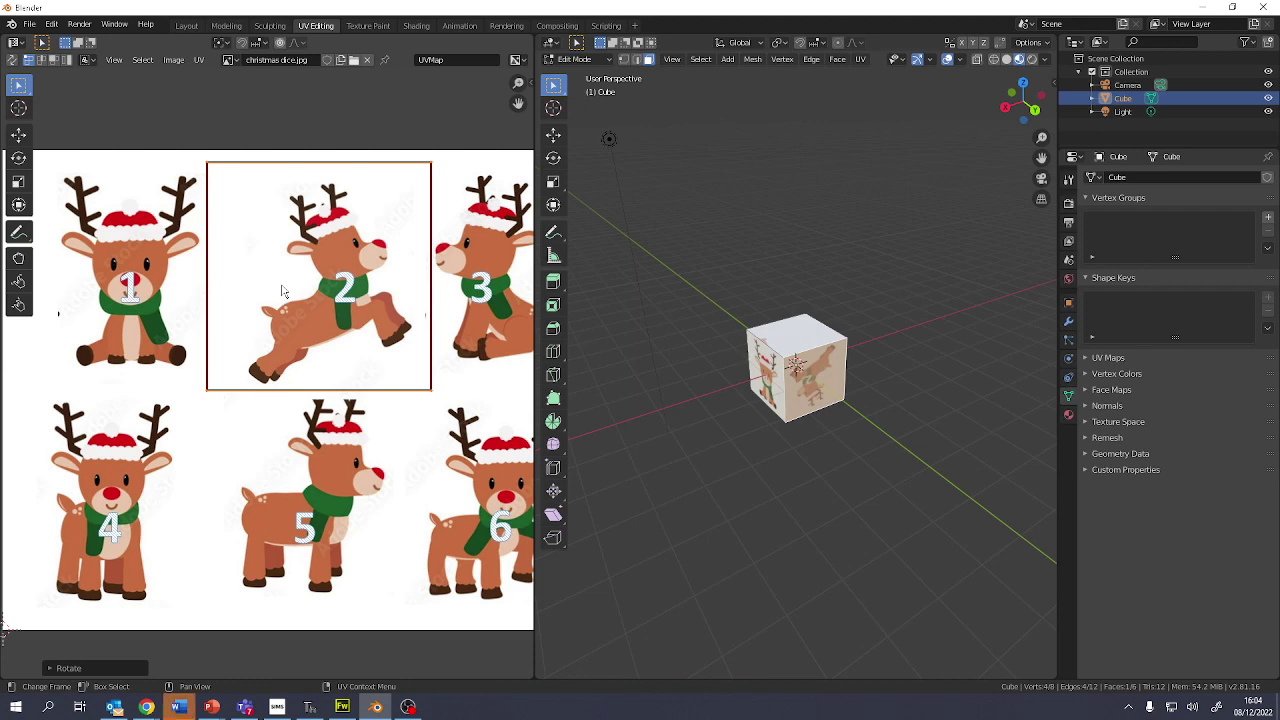
key("Escape")
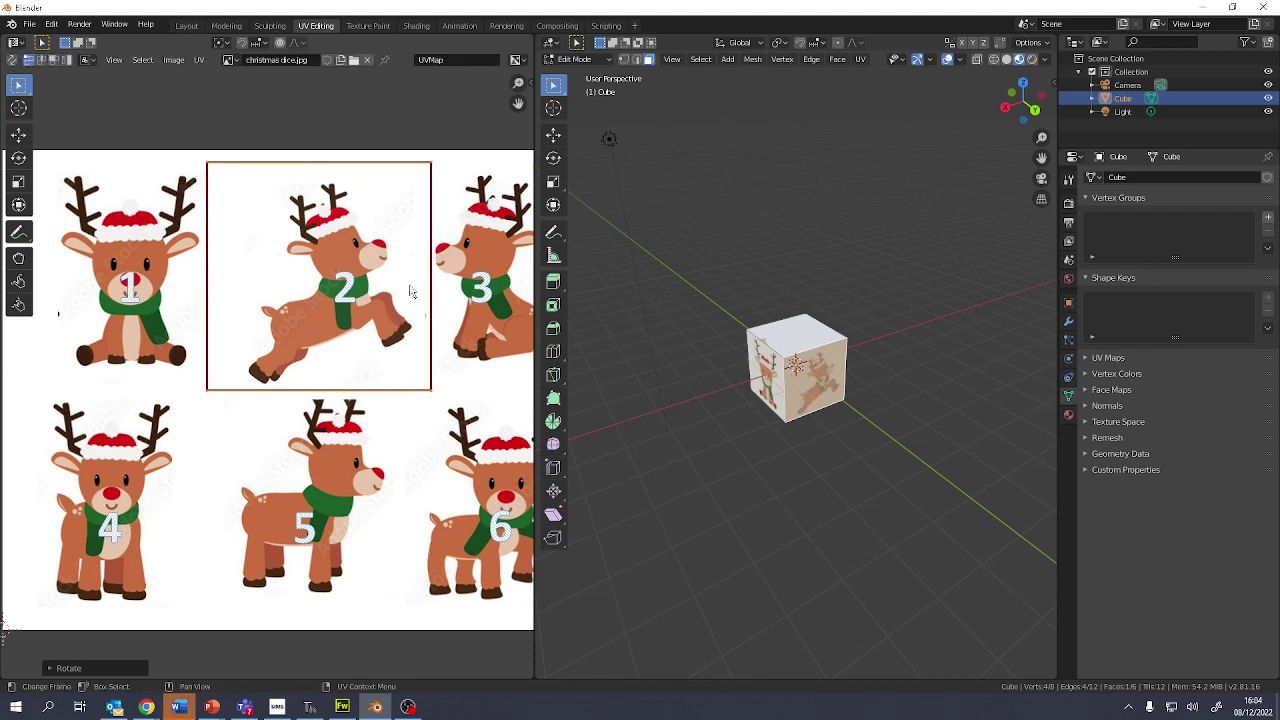
- Select the next blank side face of the cube and move its UV rectangle over reindeer 3
middle_click_drag(838, 371, 668, 371)
left_click(819, 380)
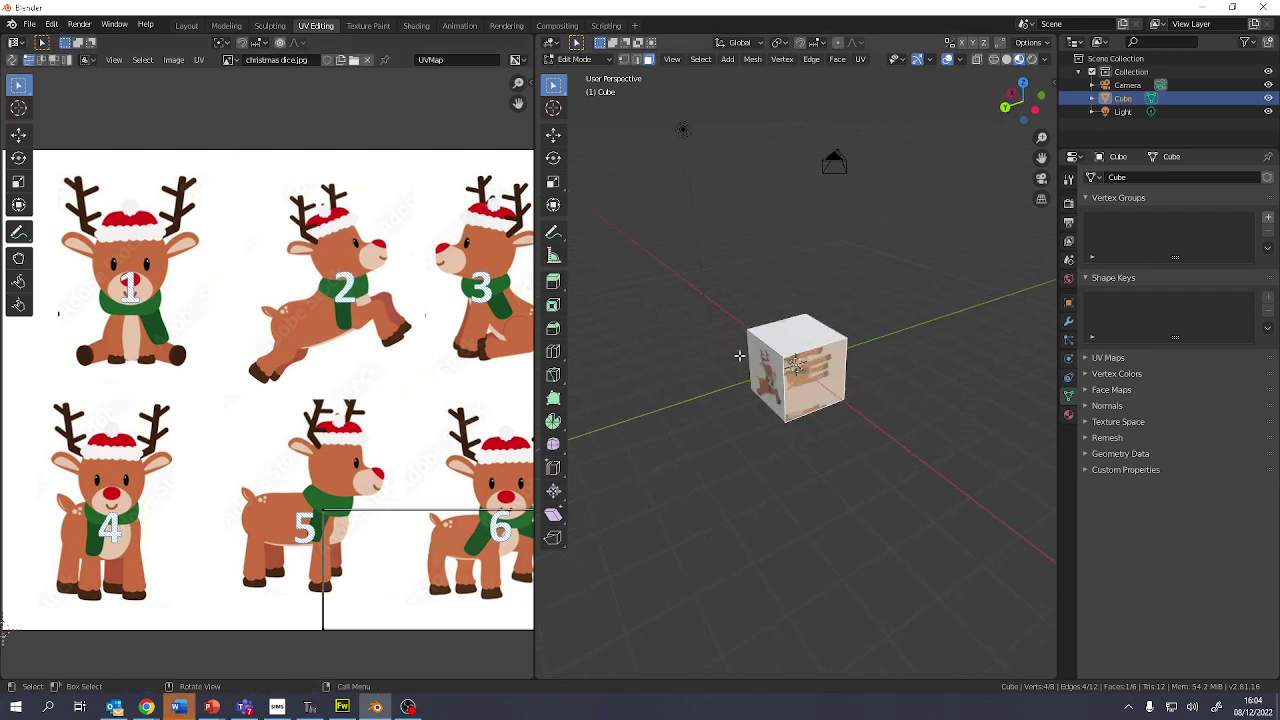
middle_click_drag(493, 604, 374, 569)
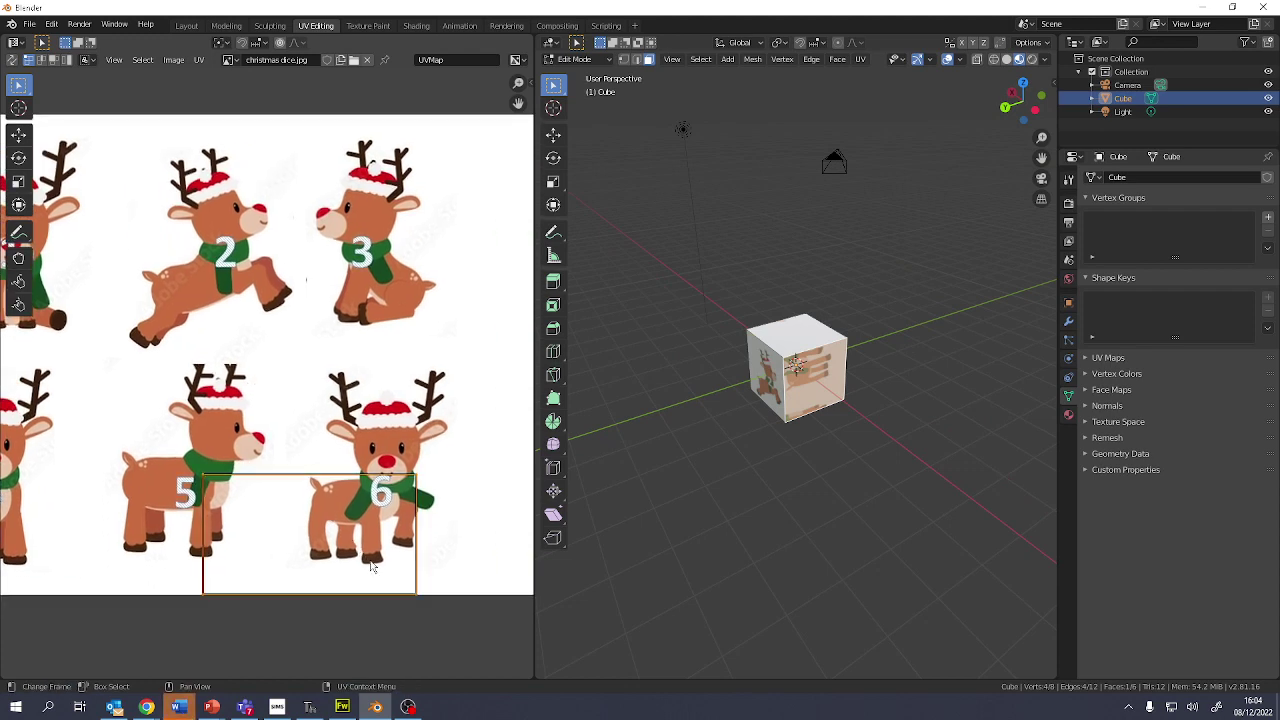
key("g")
left_click(449, 253)
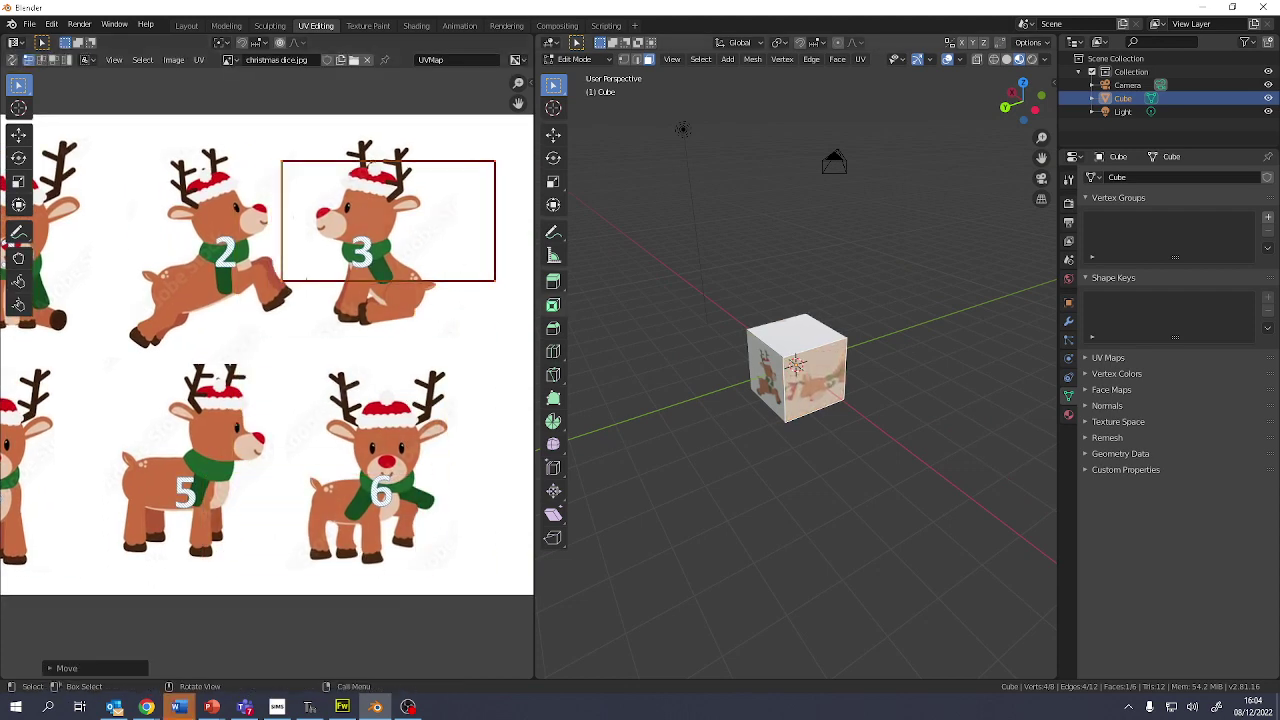
key("s")
left_click(997, 291)
key("s")
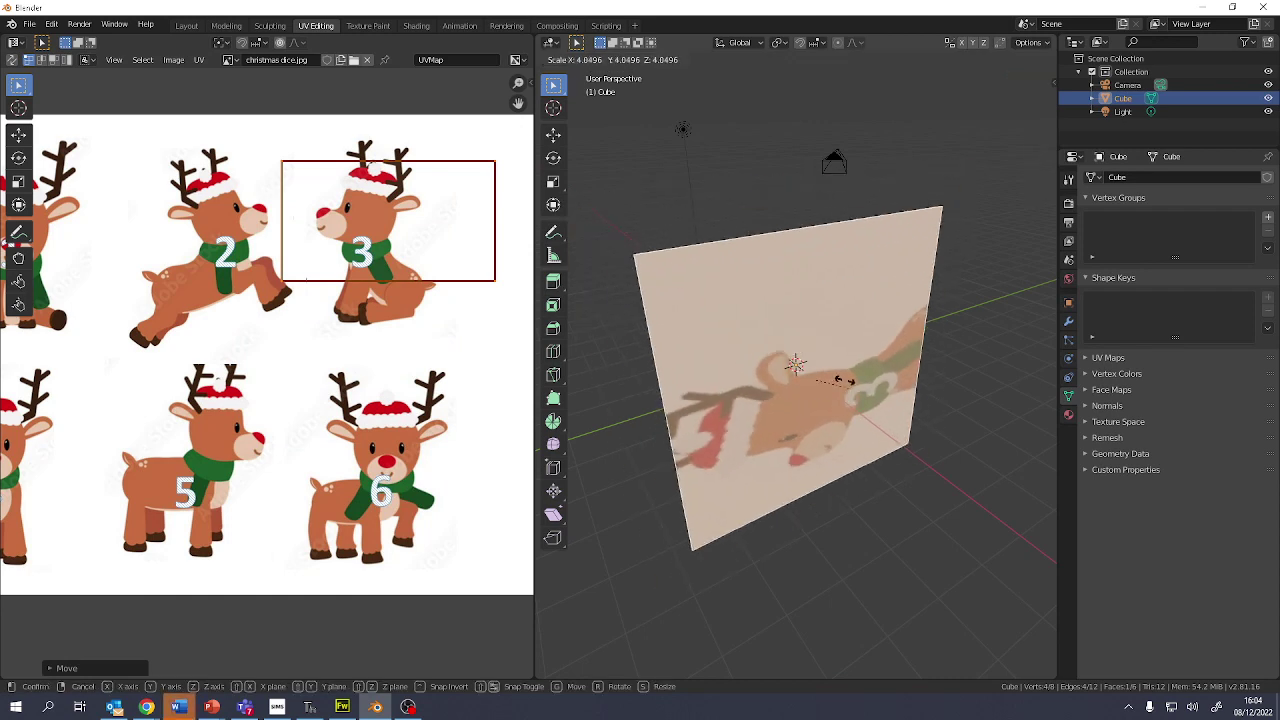
key("Escape")
- Resize and reposition the UV rectangle around reindeer 3, stretching it along Y until it encloses the whole figure
key("s")
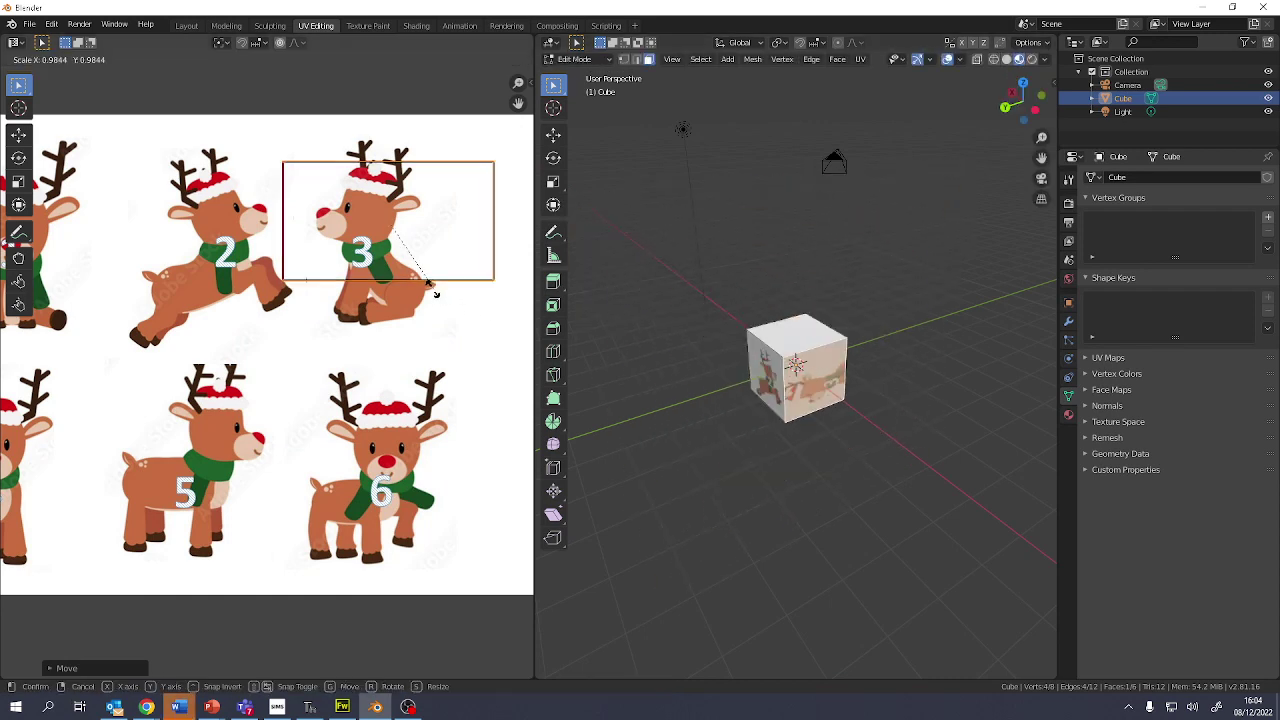
left_click(417, 272)
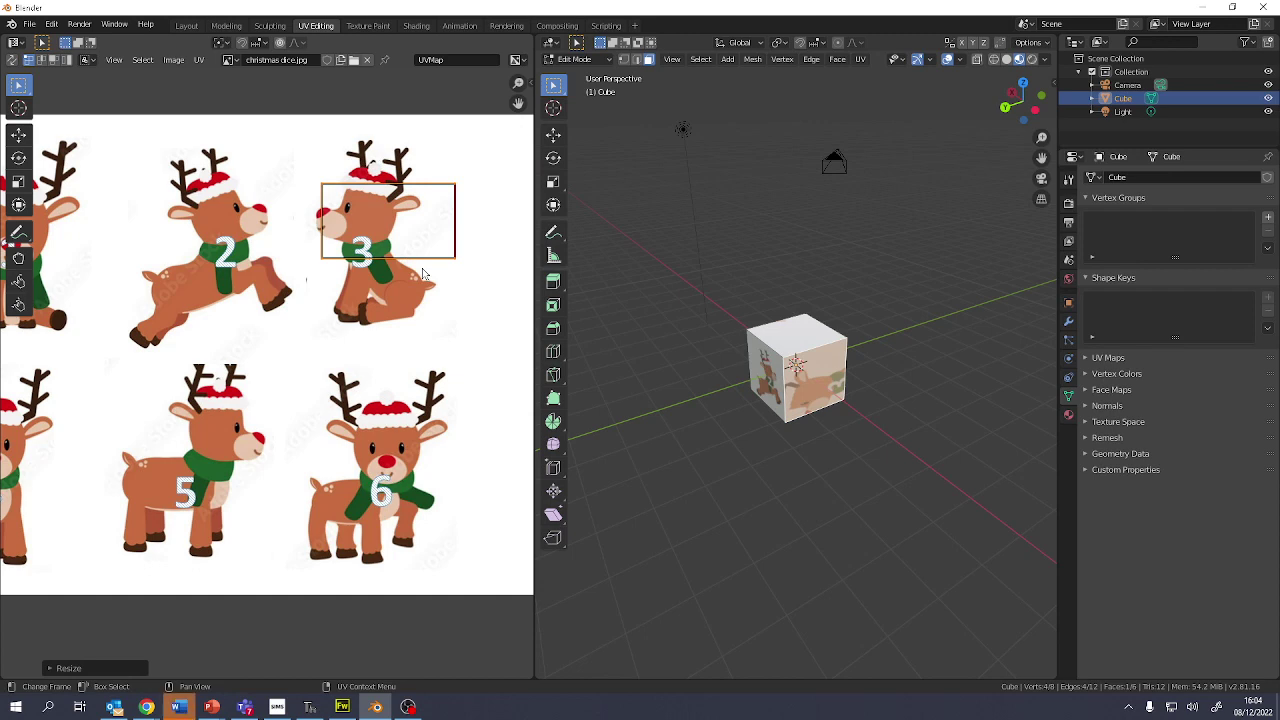
key("s")
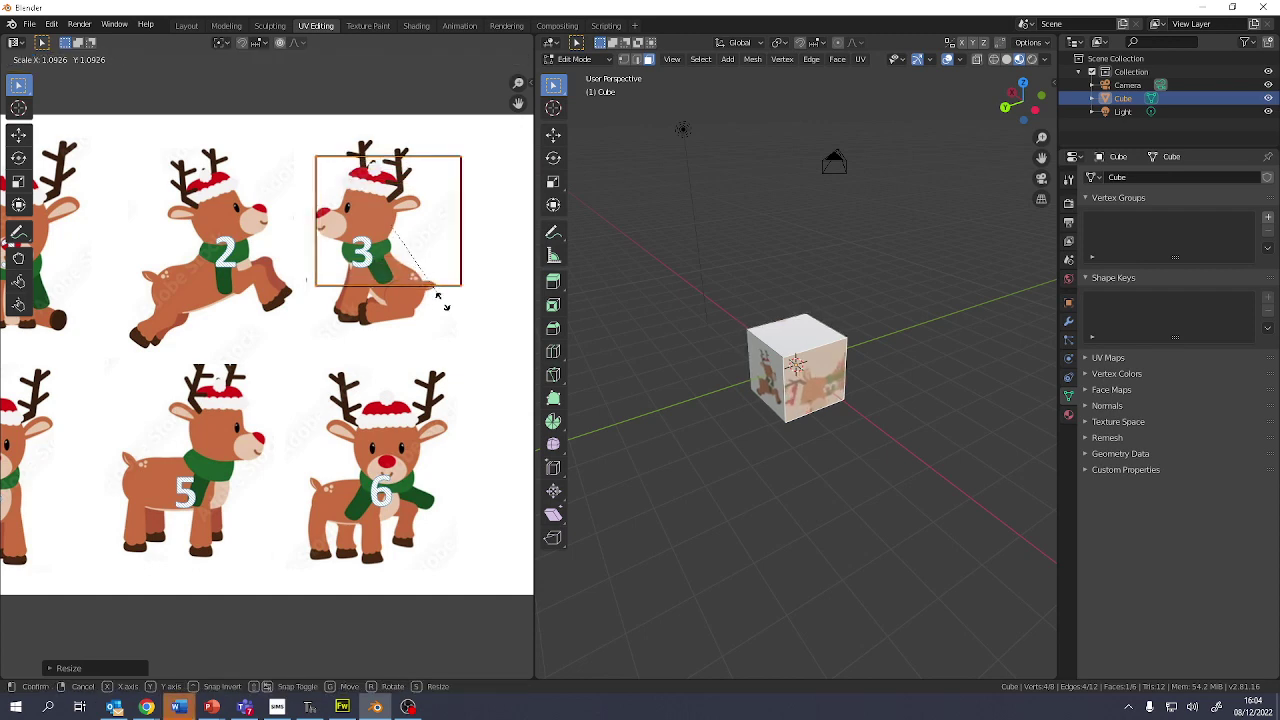
left_click(450, 312)
key("g")
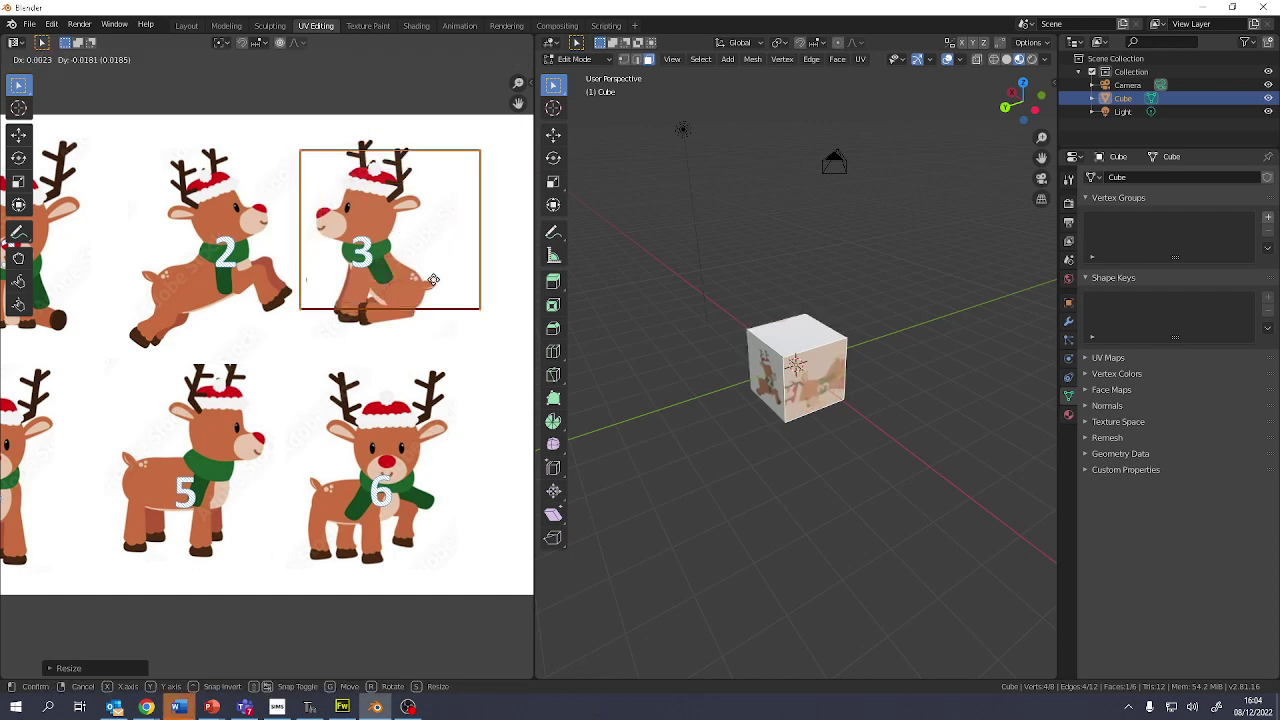
left_click(433, 280)
key("s")
key("y")
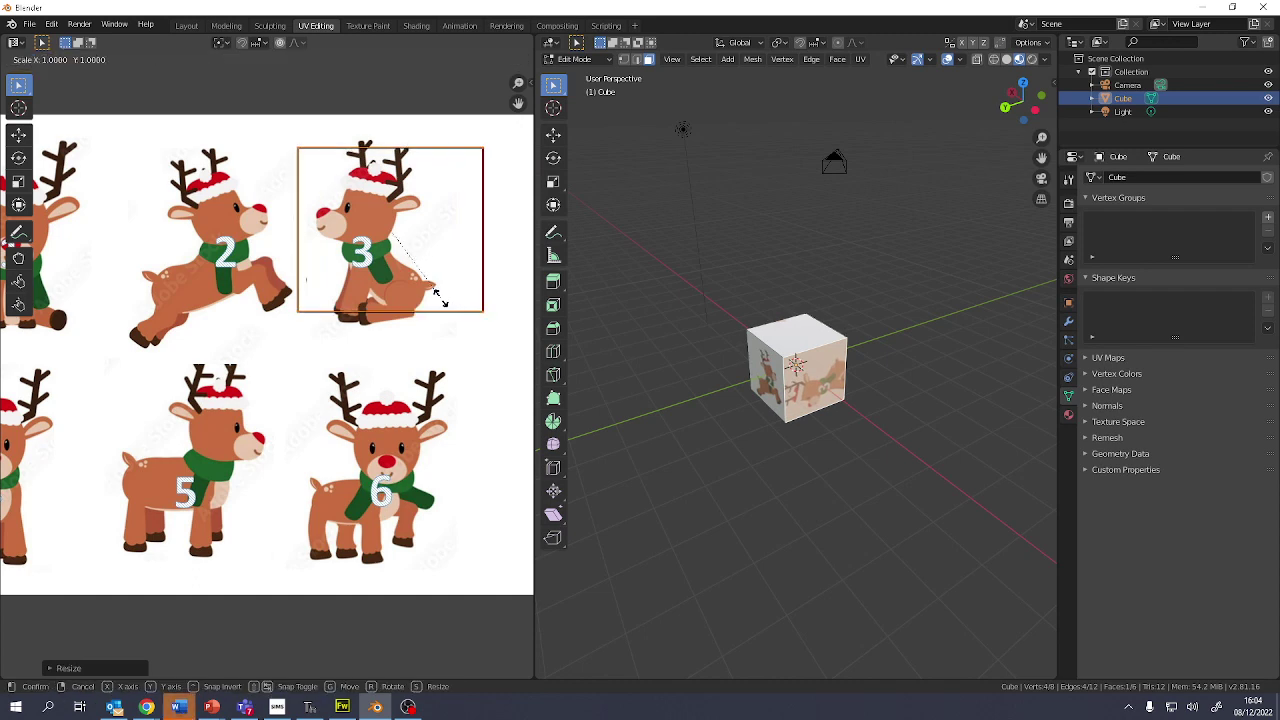
left_click(444, 322)
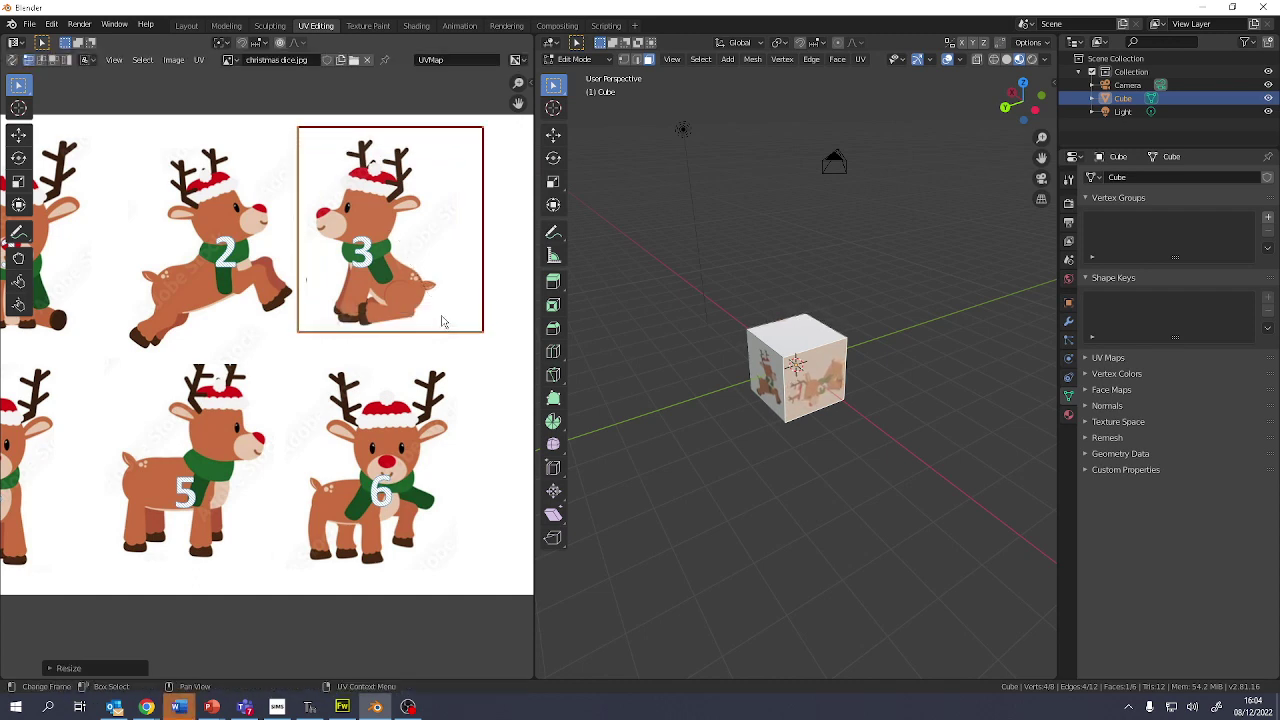
- Rotate the UV rectangle on reindeer 3 by 90°
type("r")
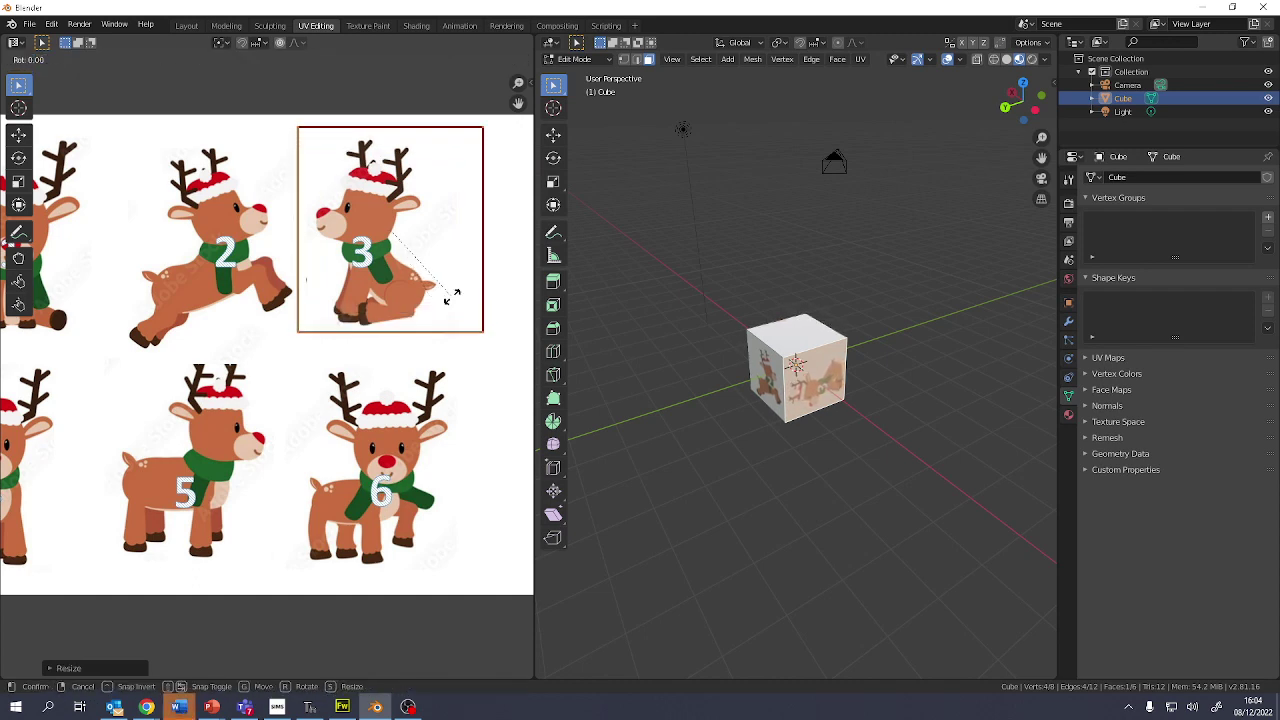
type("90")
key("Return")
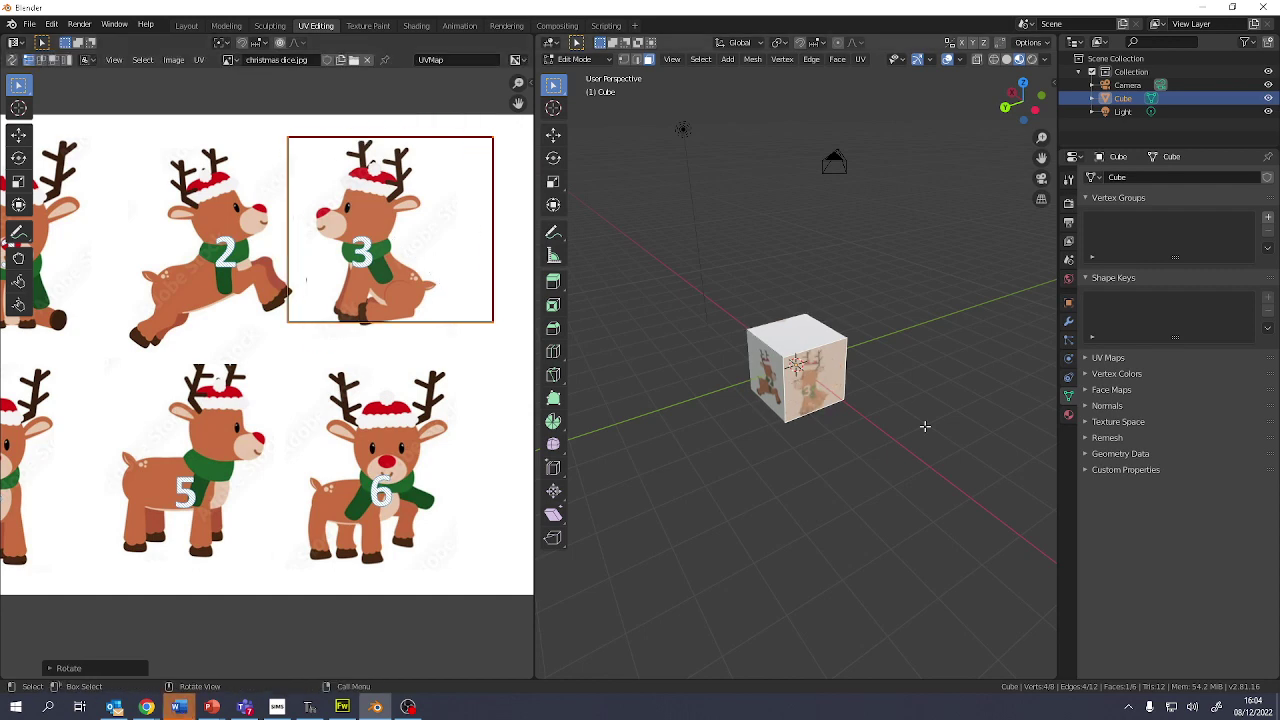
- Select the remaining unmapped side face of the cube and move its UV rectangle over reindeer 4
middle_click_drag(923, 426, 717, 427)
key("g")
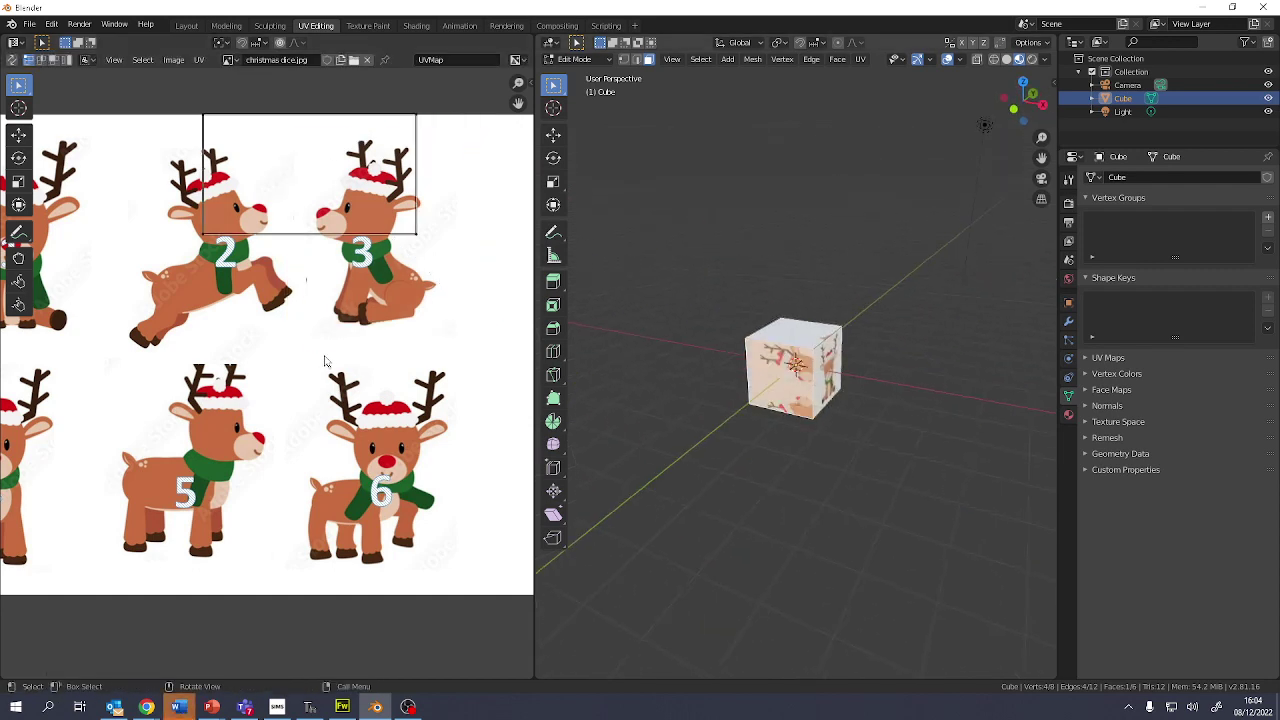
left_click(328, 362)
scroll(323, 357, "down", 3)
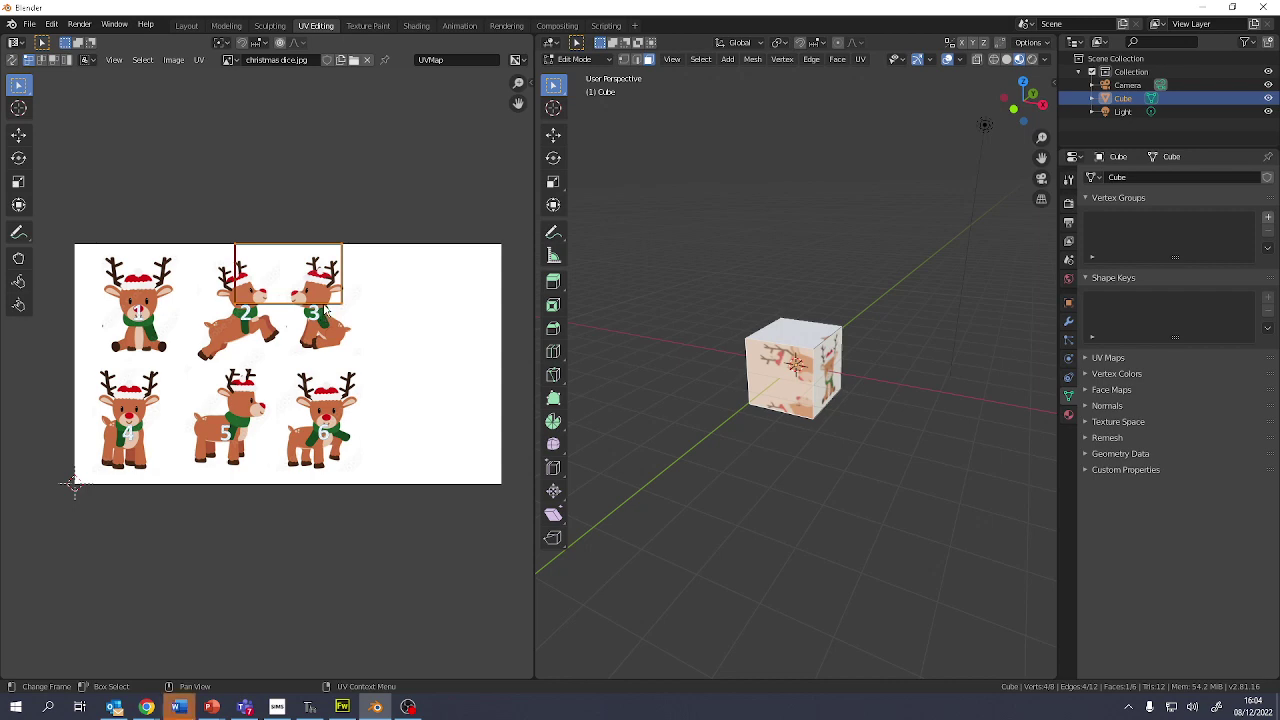
key("g")
left_click(158, 466)
- Shrink the UV rectangle and stretch it along Y around reindeer 4, and rotate it so the reindeer stands upright on the face
key("s")
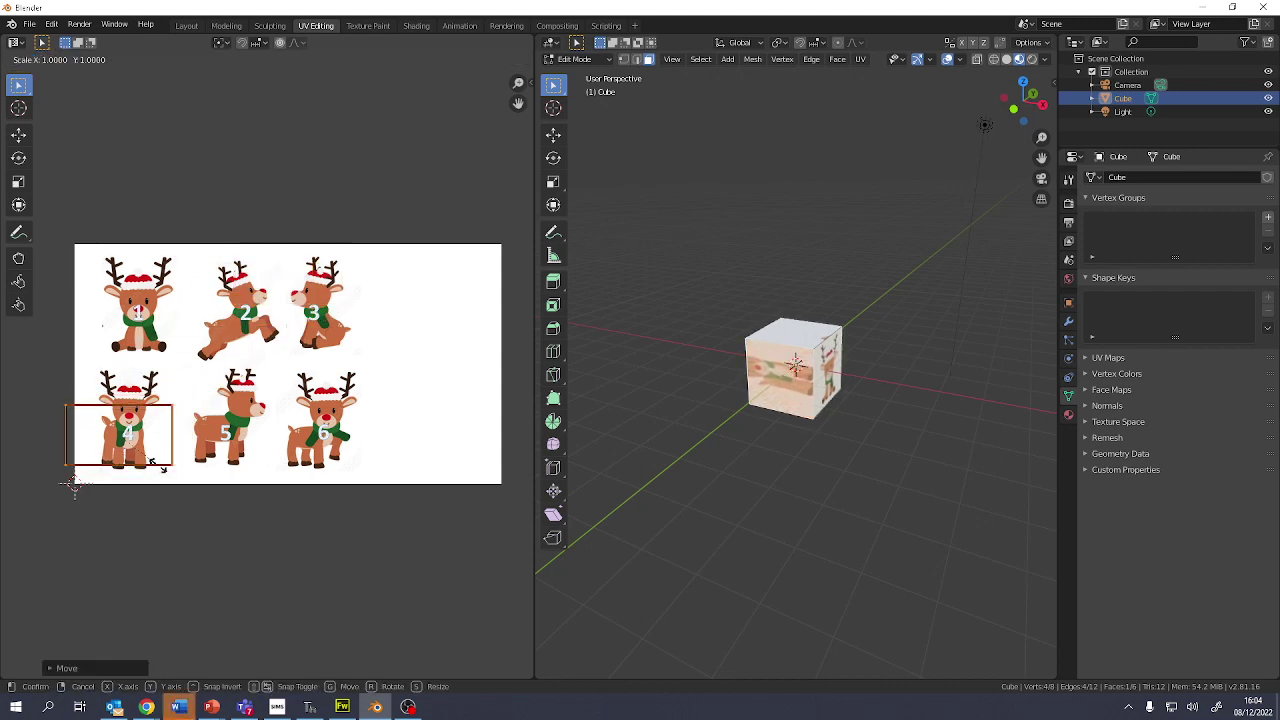
left_click(143, 457)
key("s")
key("y")
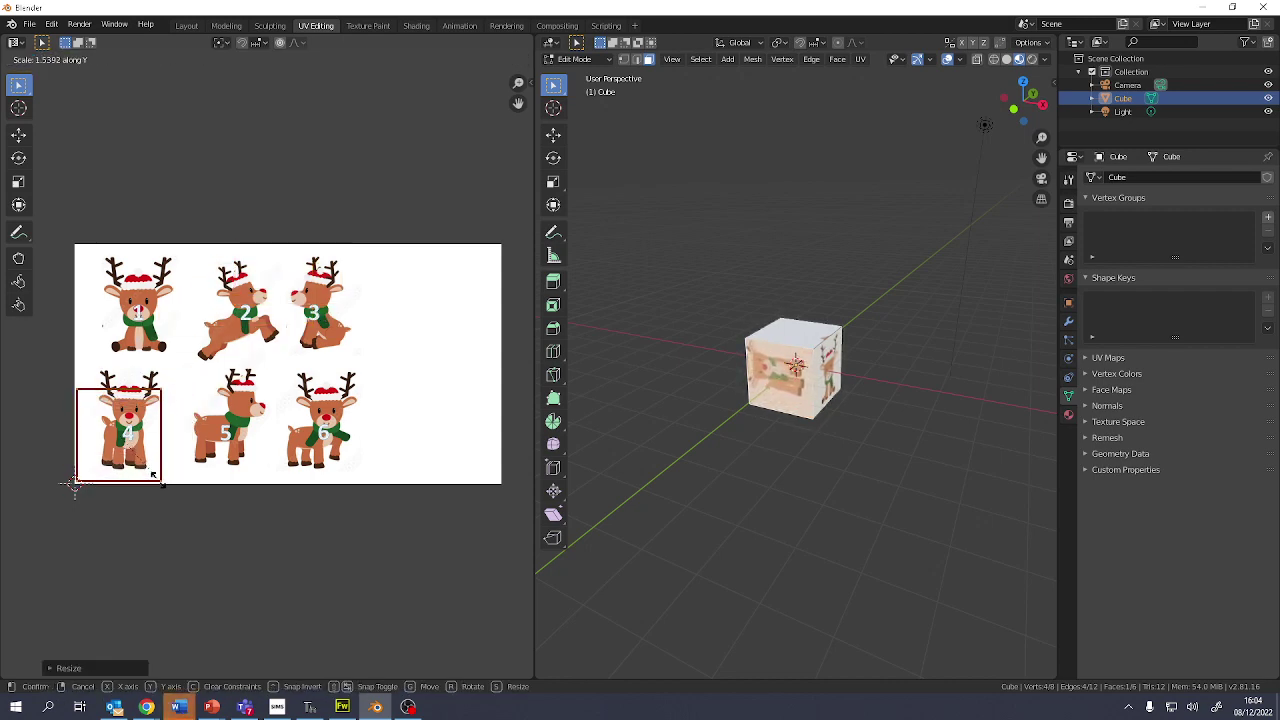
left_click(160, 489)
key("r")
left_click(183, 411)
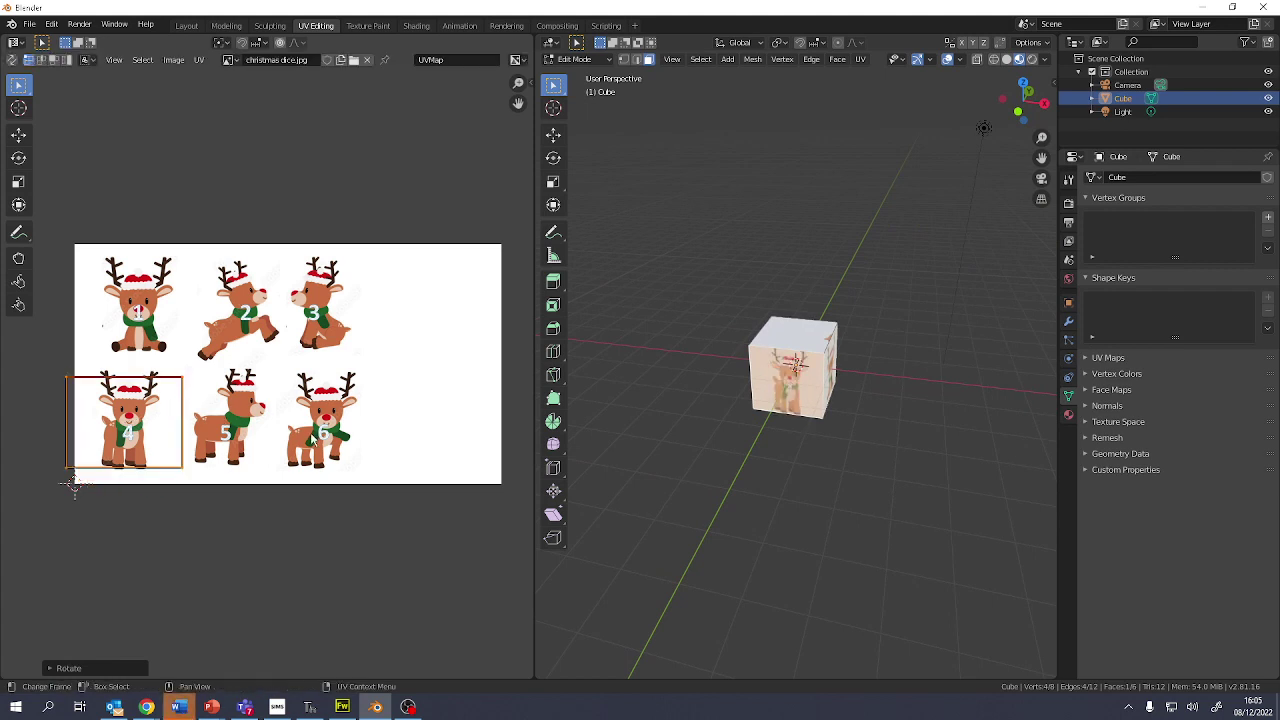
- Select the cube's top face and move its UV rectangle over reindeer 5
middle_click_drag(311, 437, 298, 437)
middle_click_drag(740, 400, 837, 330)
left_click(805, 326)
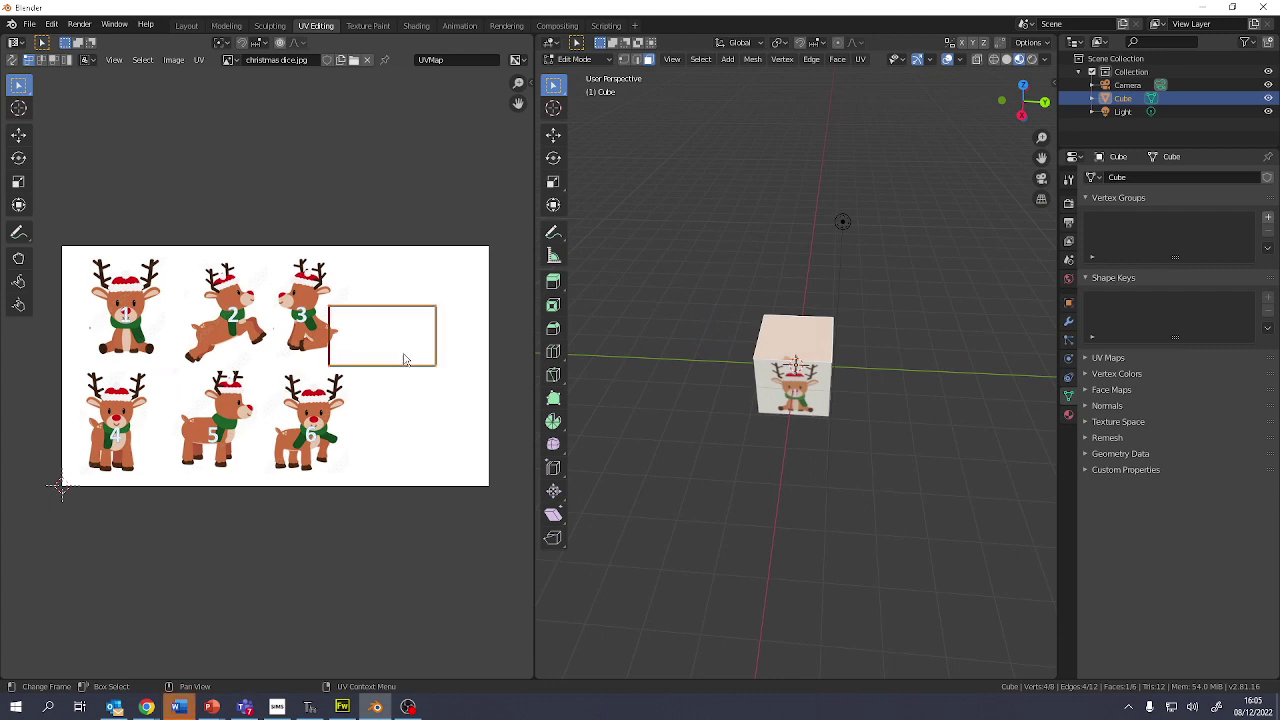
key("g")
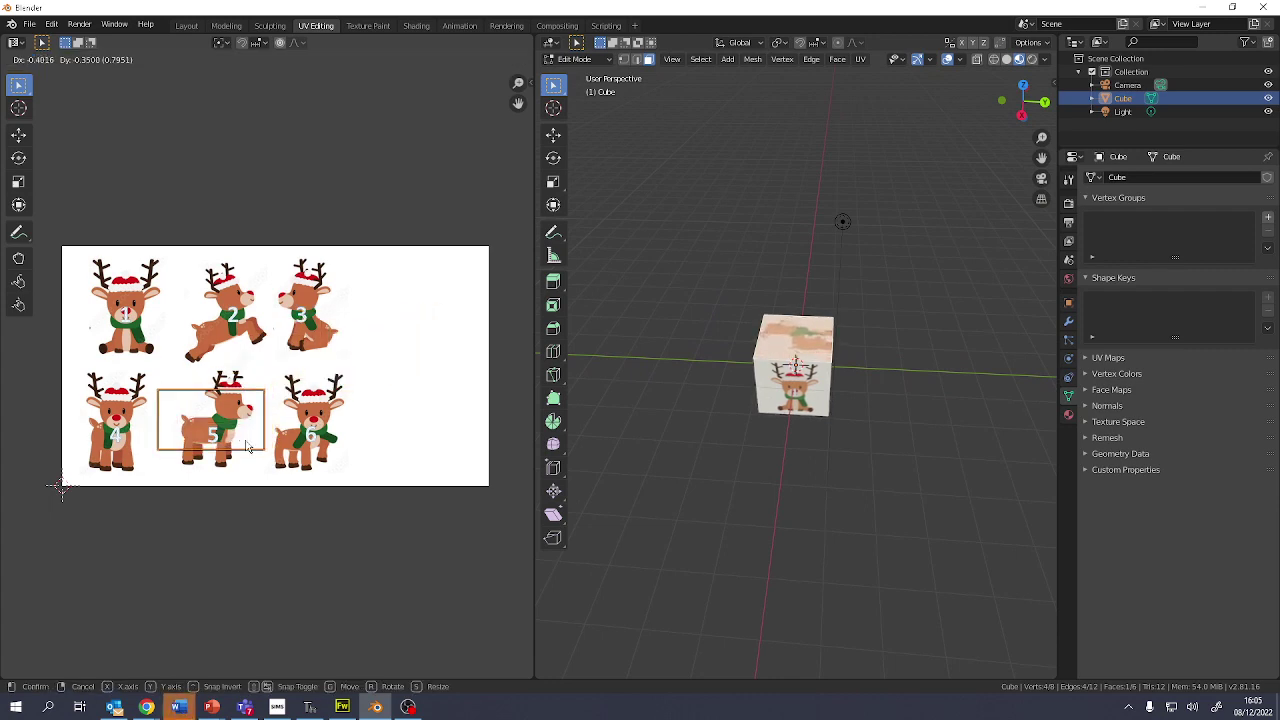
left_click(248, 447)
- Stretch the UV rectangle along Y to enclose reindeer 5 completely
key("s")
key("y")
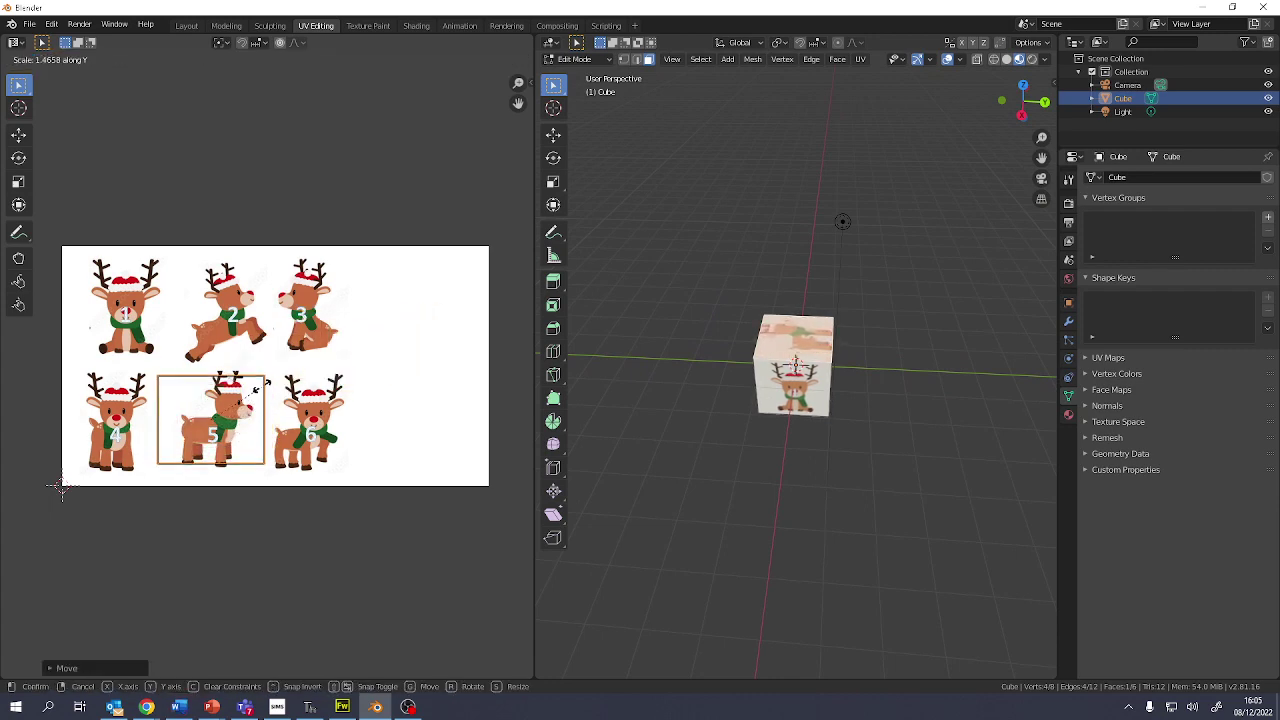
left_click(270, 366)
- Select the cube's bottom face and move its UV rectangle over reindeer 6
middle_click_drag(800, 390, 790, 398)
key("ctrl+z")
key("ctrl+z")
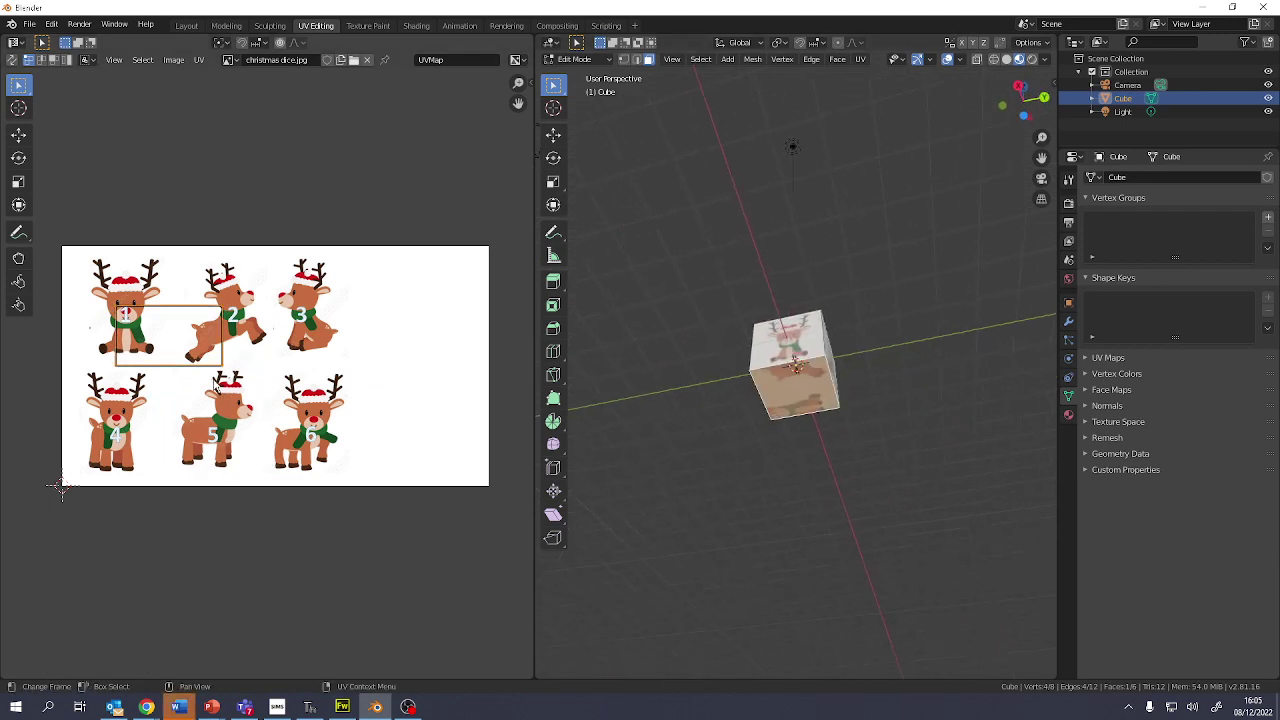
key("g")
left_click(361, 460)
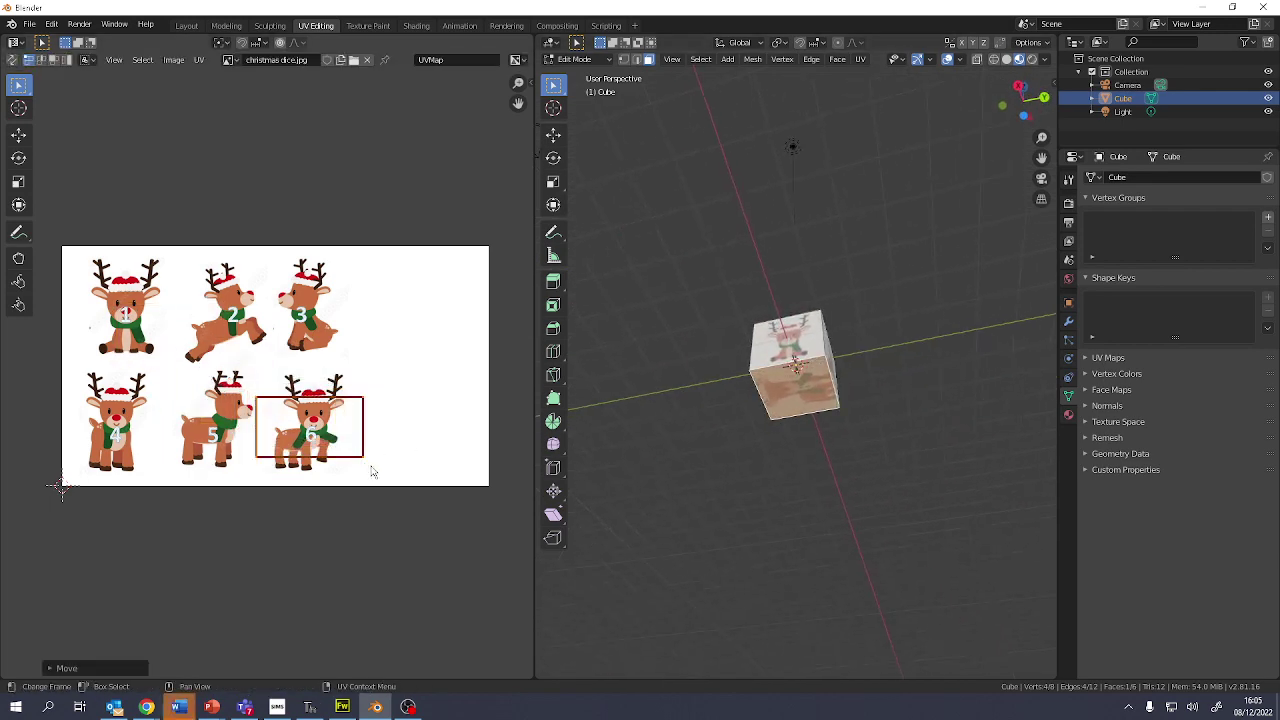
- Stretch the UV rectangle along Y to enclose reindeer 6, and return the cube to Object Mode
key("s")
key("y")
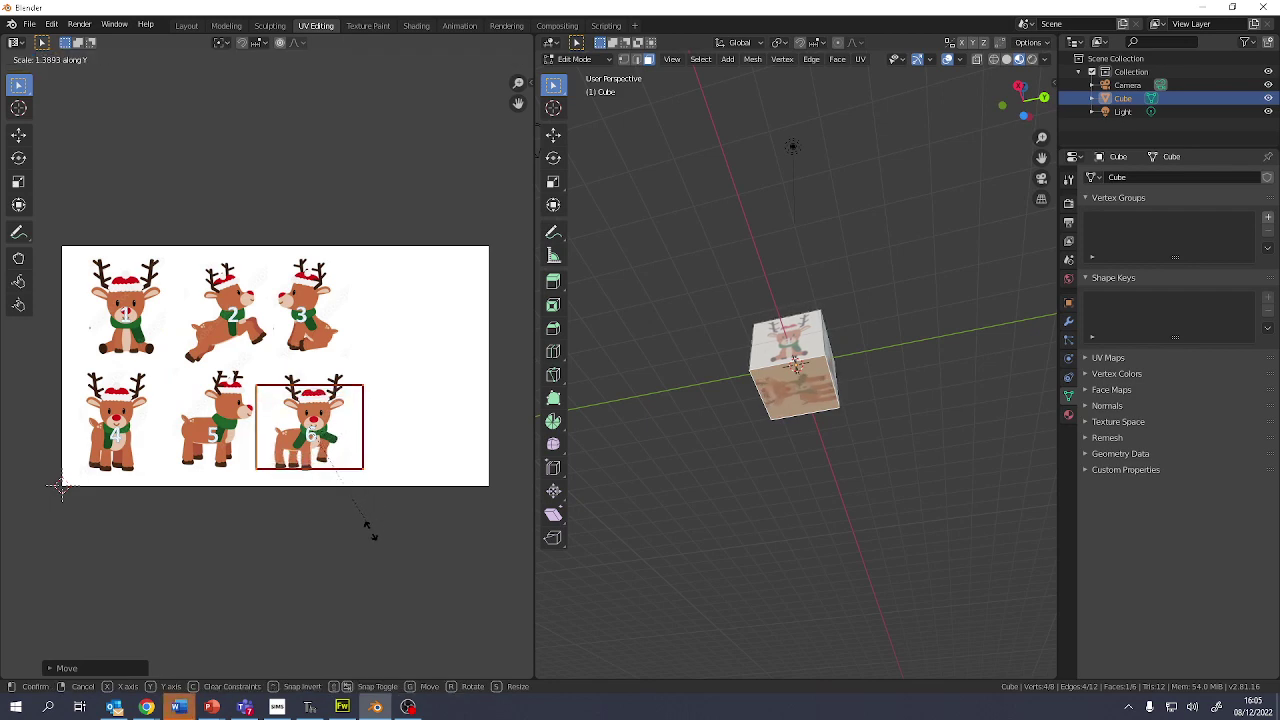
left_click(368, 578)
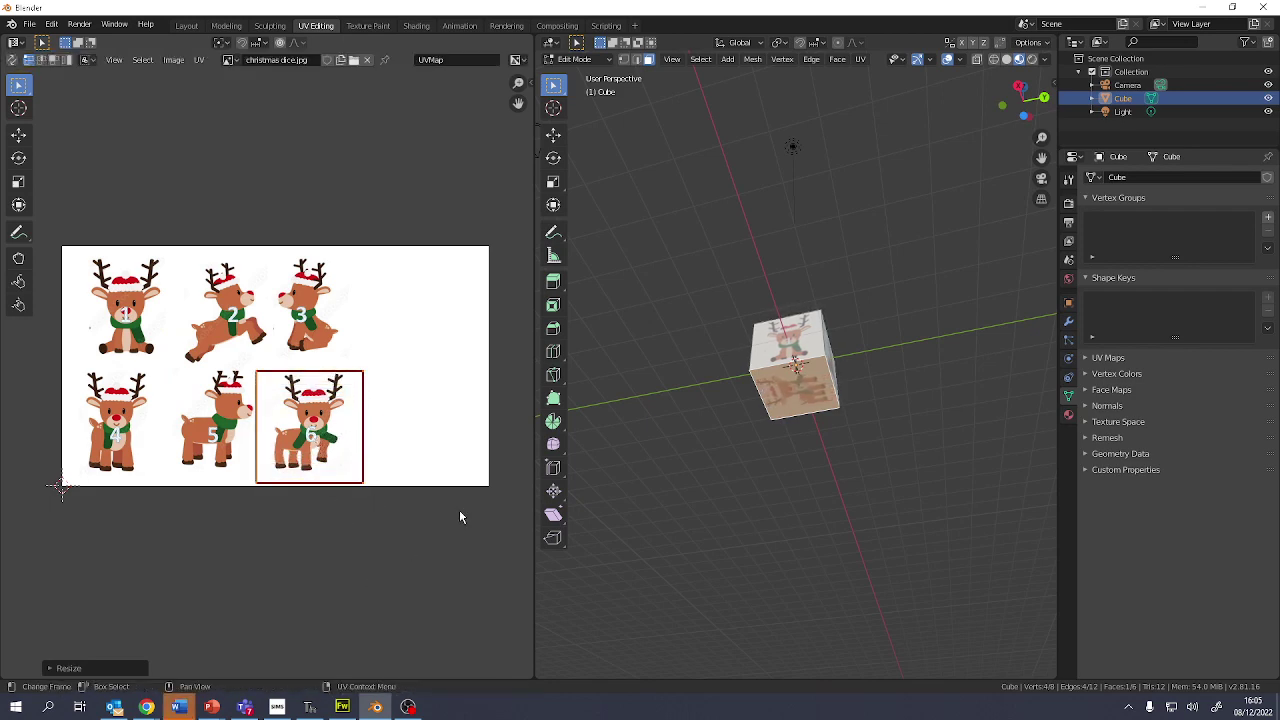
middle_click_drag(850, 550, 623, 532)
key("Tab")
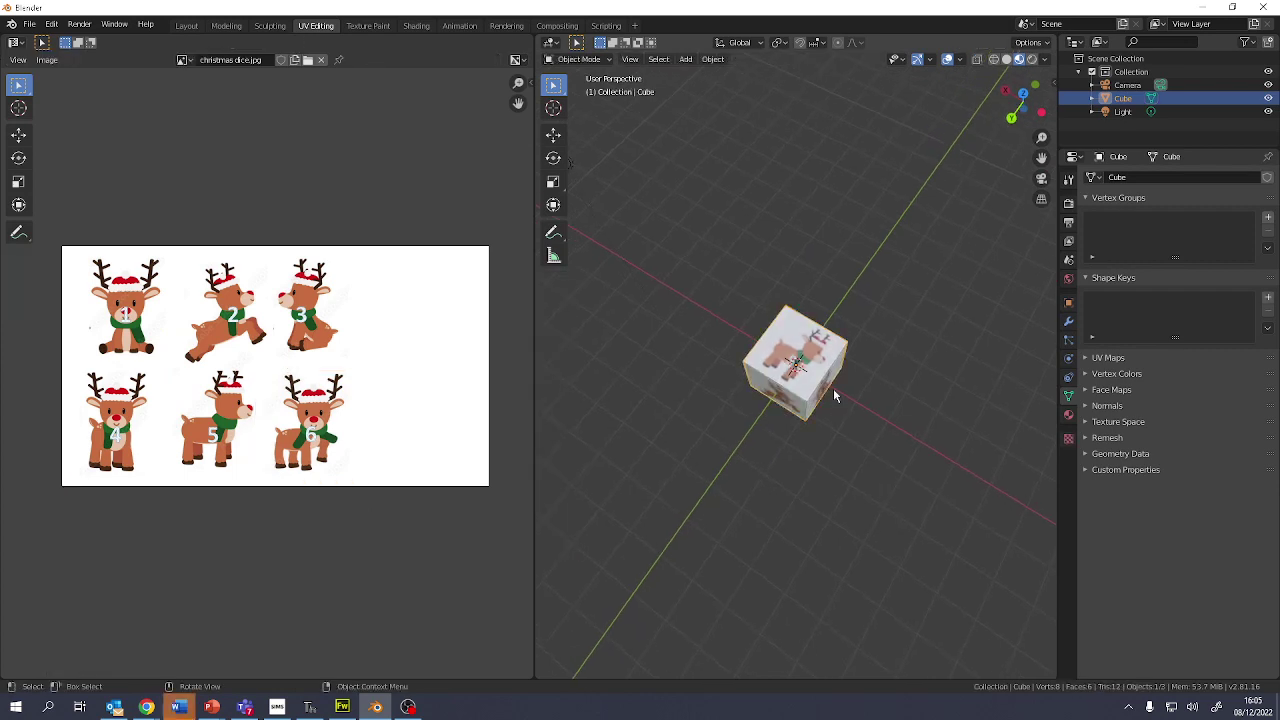
- Add a mesh plane and scale it up into a large floor around the cube
middle_click_drag(833, 388, 791, 383)
key("shift+a")
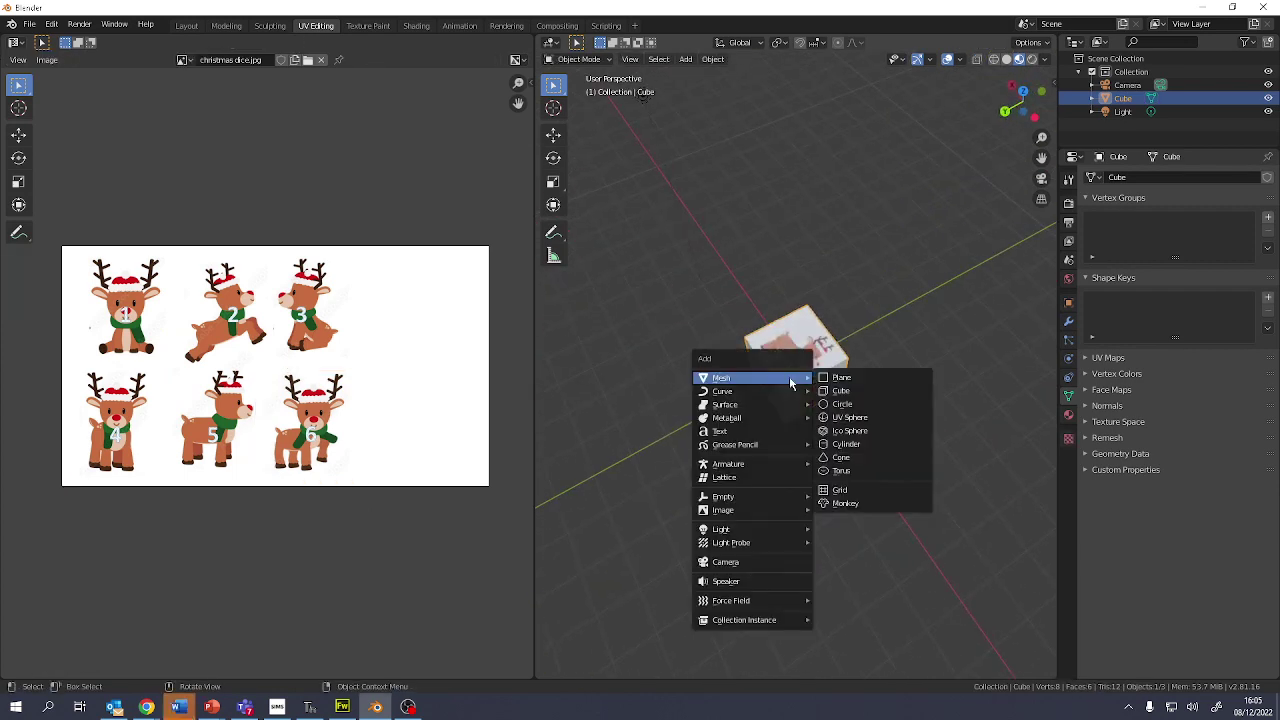
left_click(841, 378)
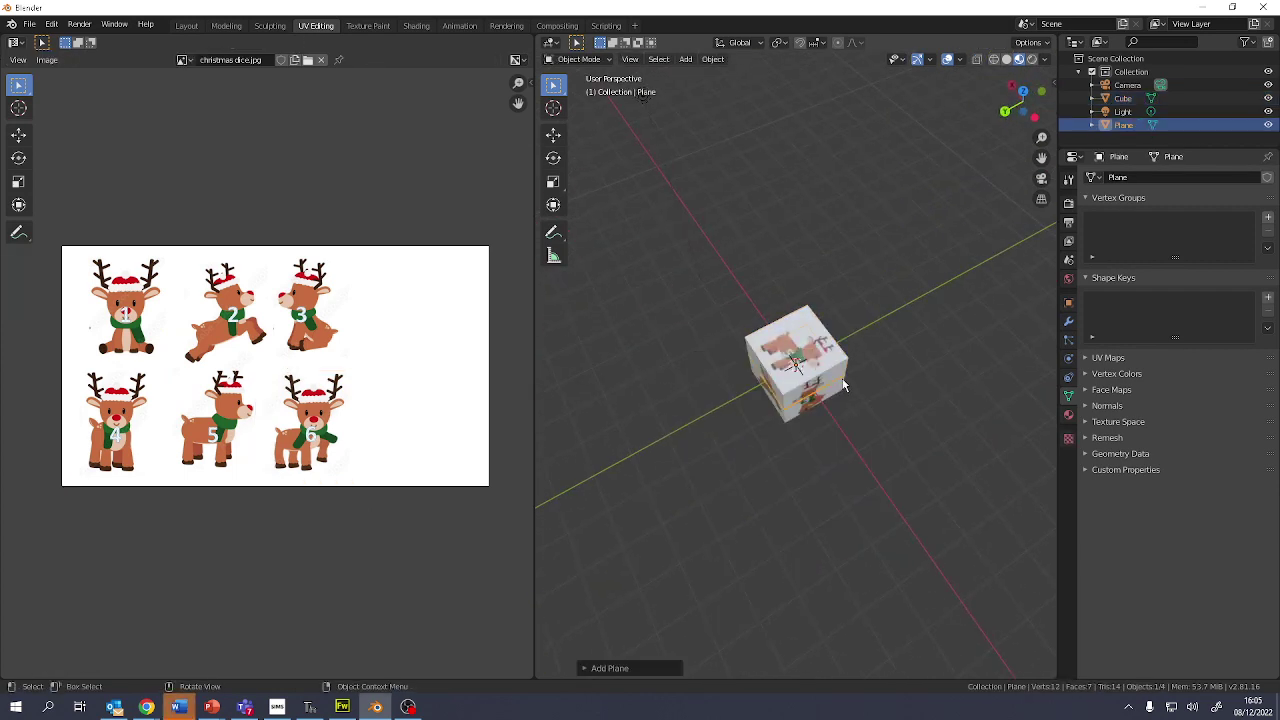
key("s")
left_click(676, 369)
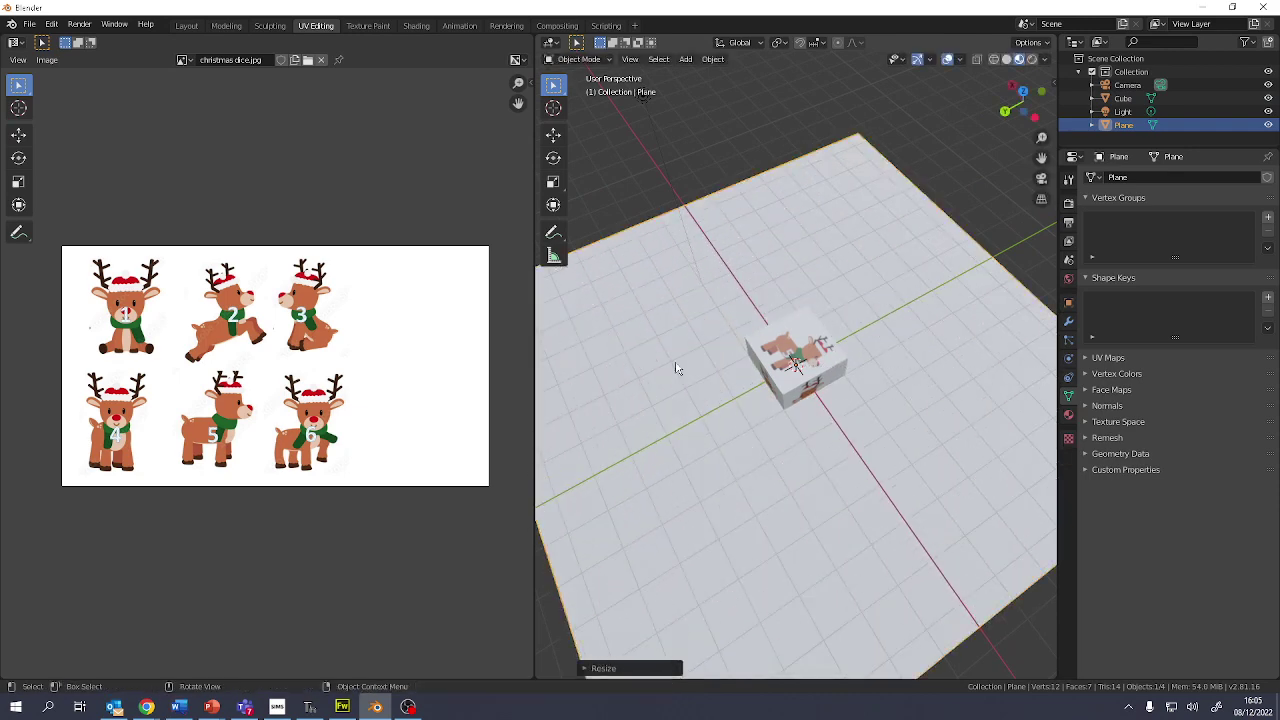
- Select the cube and raise it along Z so that it rests on top of the plane
left_click(781, 355)
middle_click_drag(806, 353, 713, 398)
key("g")
key("z")
left_click(811, 258)
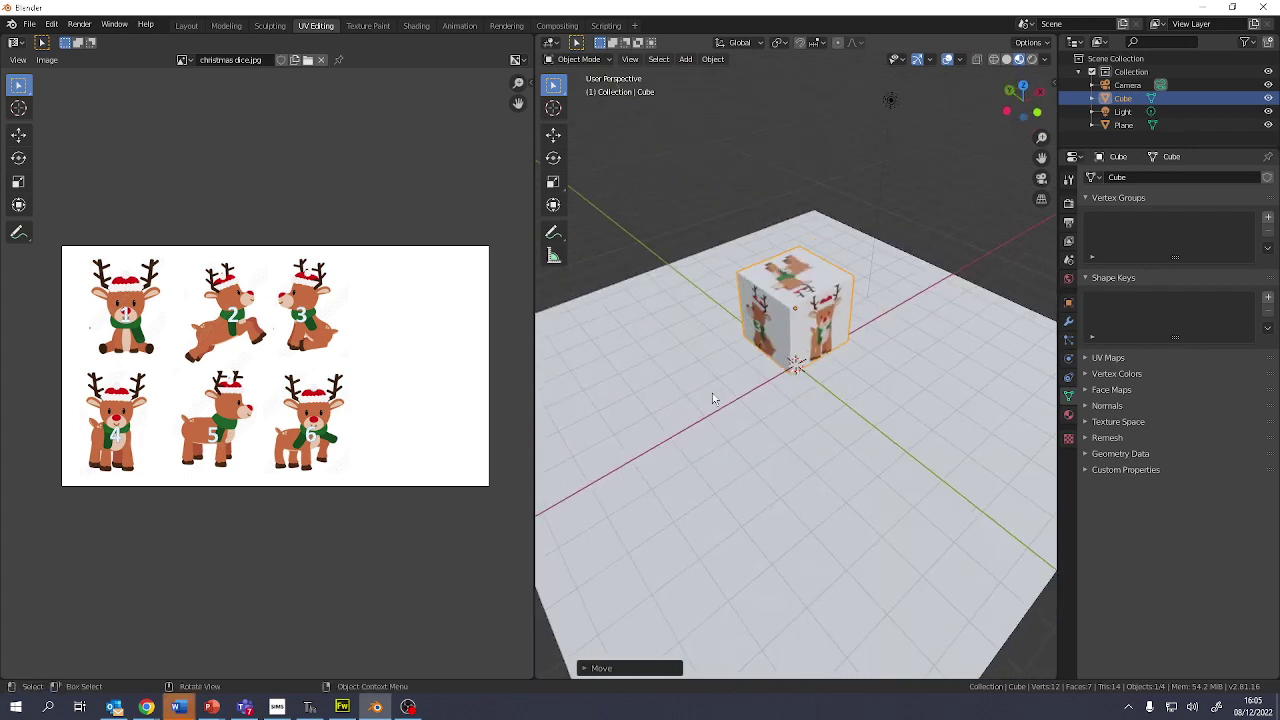
- Switch to the Layout workspace and insert a LocRot keyframe for the cube at frame 1
left_click(184, 25)
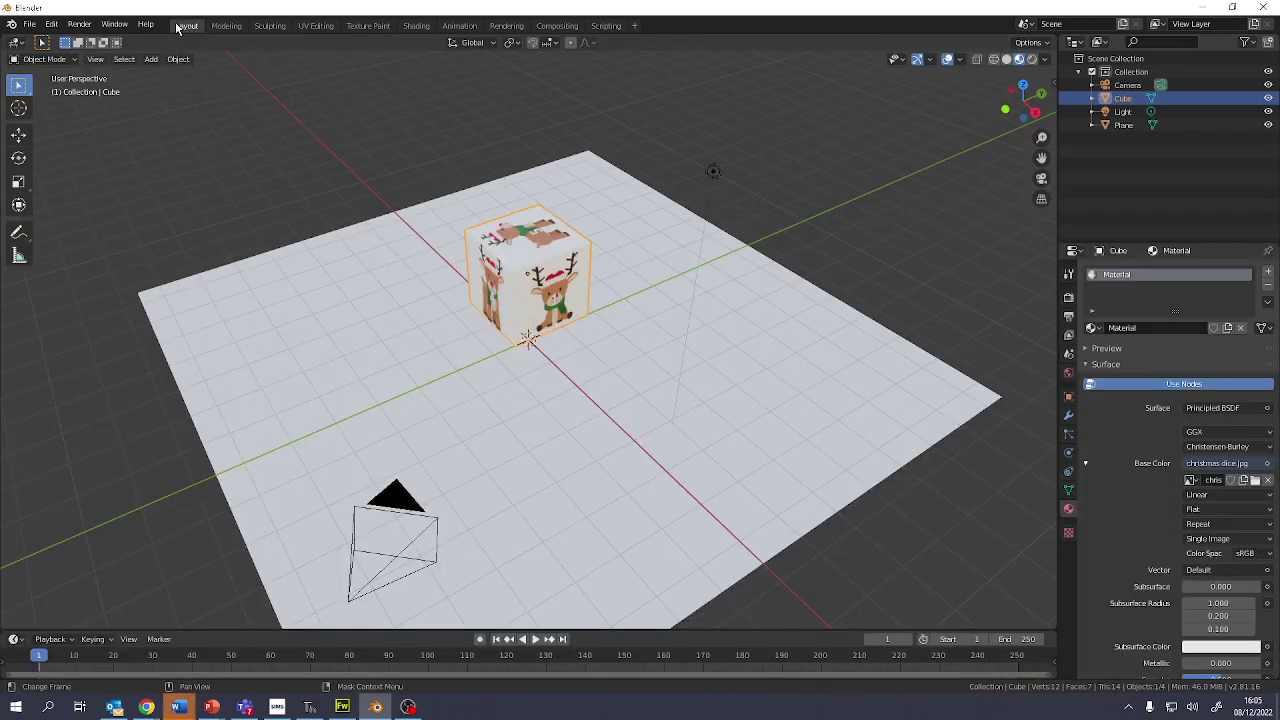
middle_click_drag(550, 404, 521, 397)
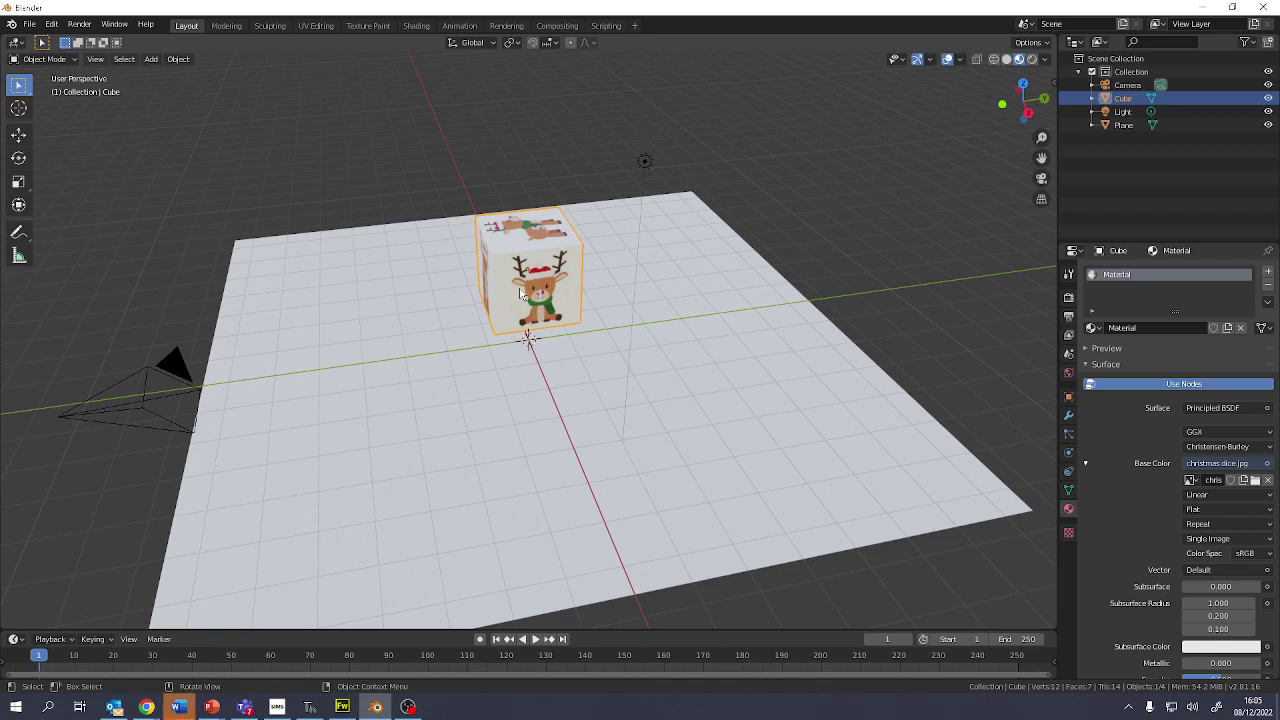
key("i")
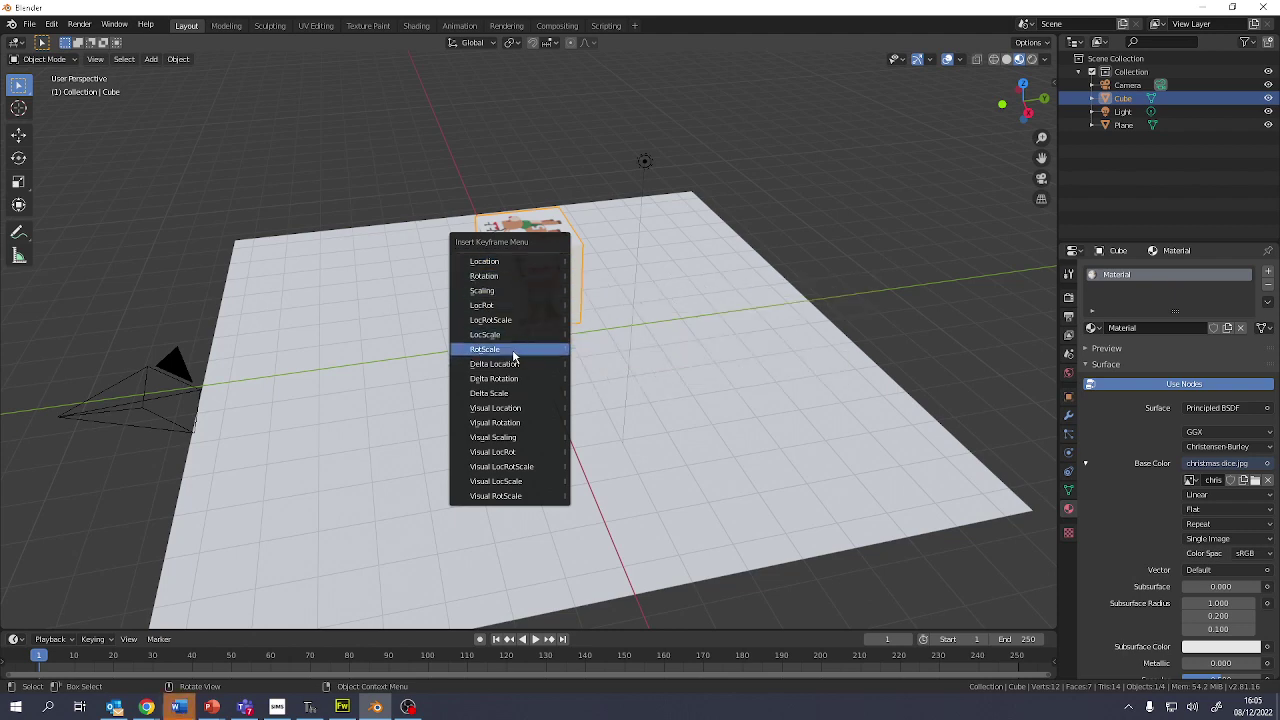
left_click(502, 307)
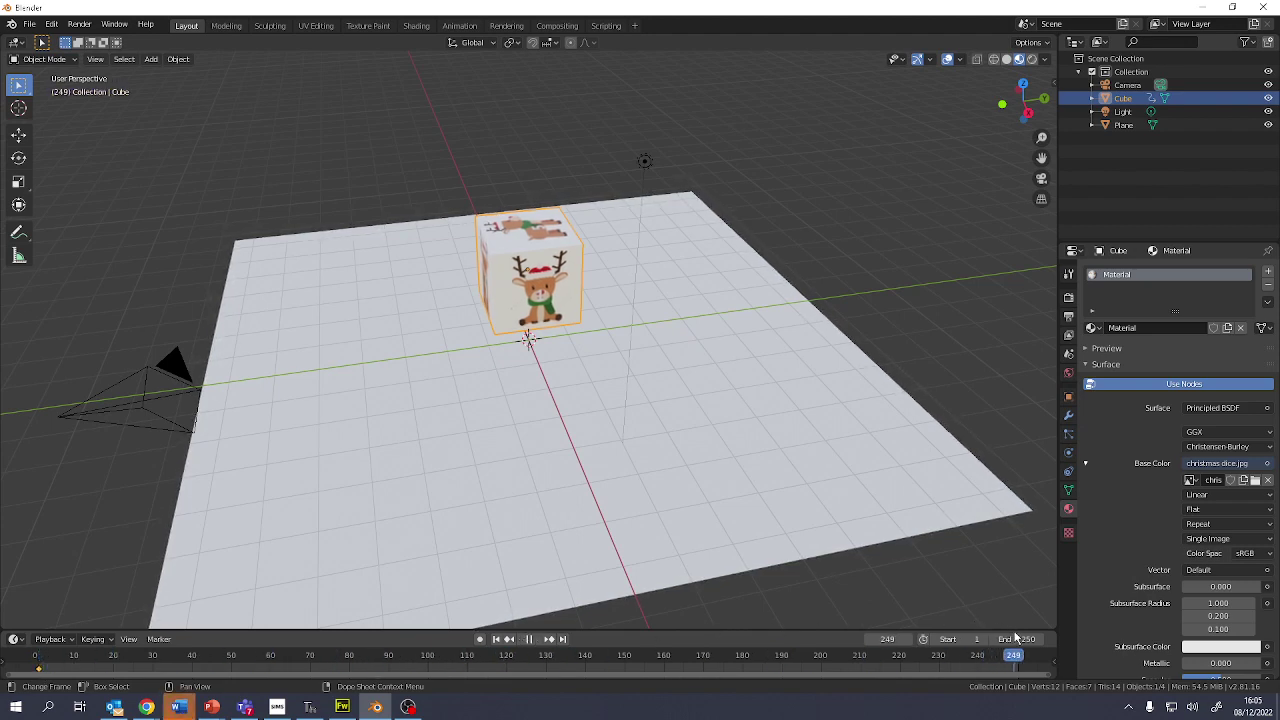
- Stop the playback at frame 250 and insert a second LocRot keyframe for the cube there
key("space")
key("i")
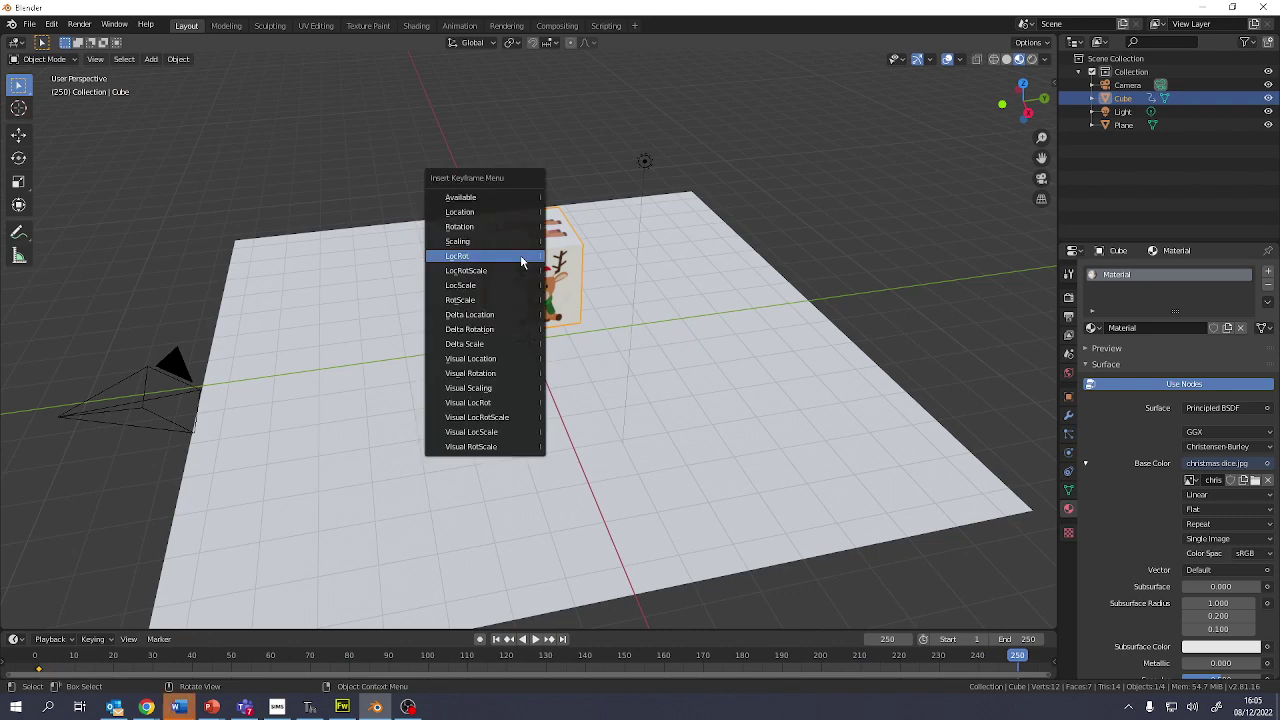
left_click(521, 262)
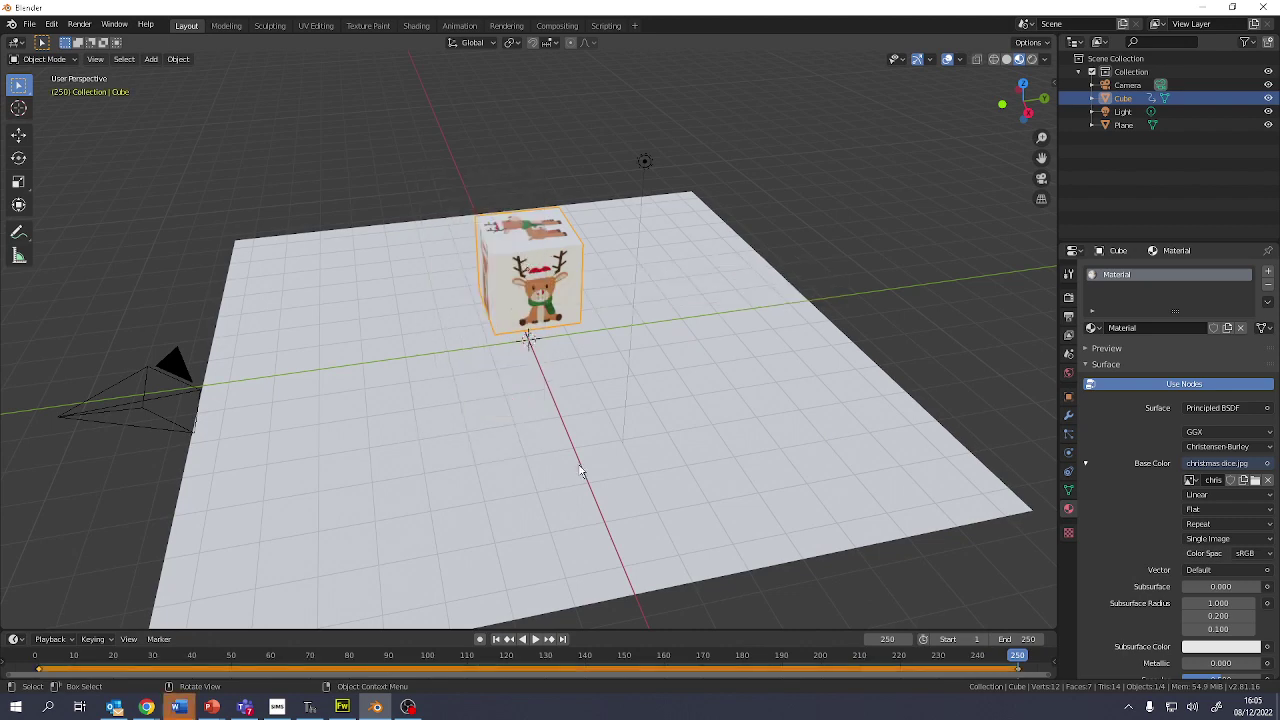
- Advance the animation to frame 45, rotate the cube and lift it into the air above the plane, and insert a LocRot keyframe
left_click(540, 644)
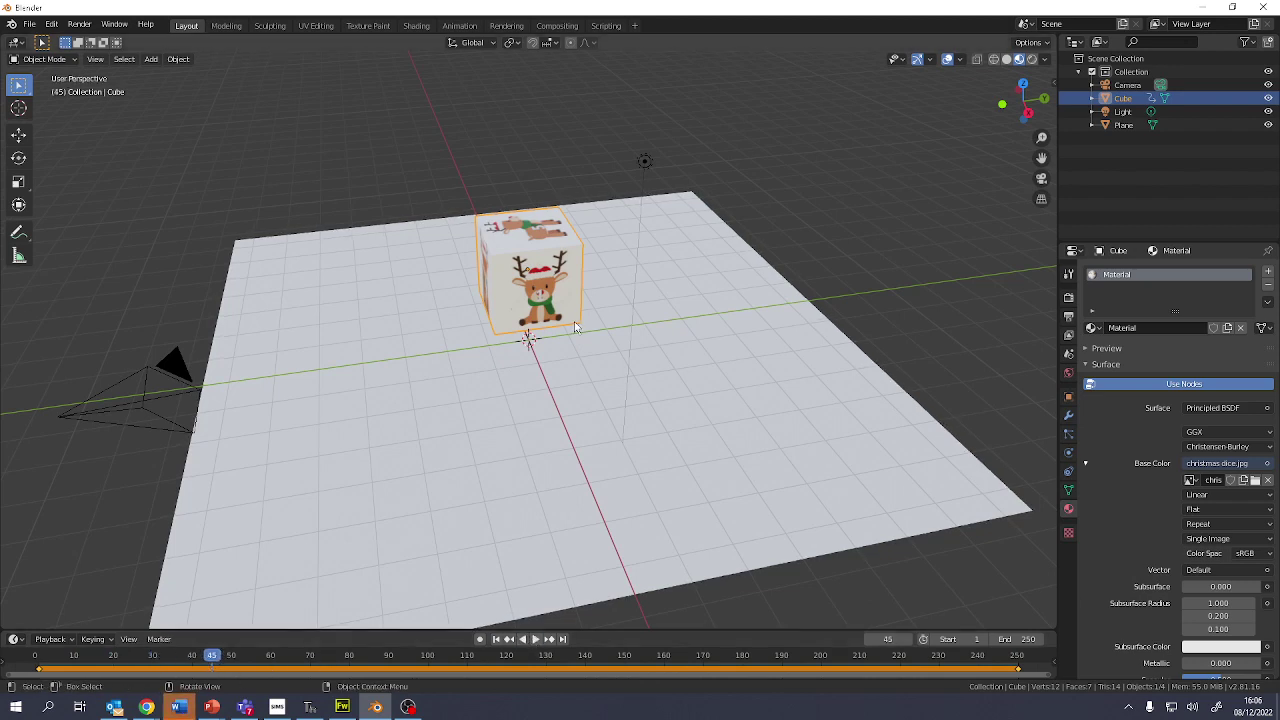
middle_click_drag(574, 325, 591, 306)
key("r")
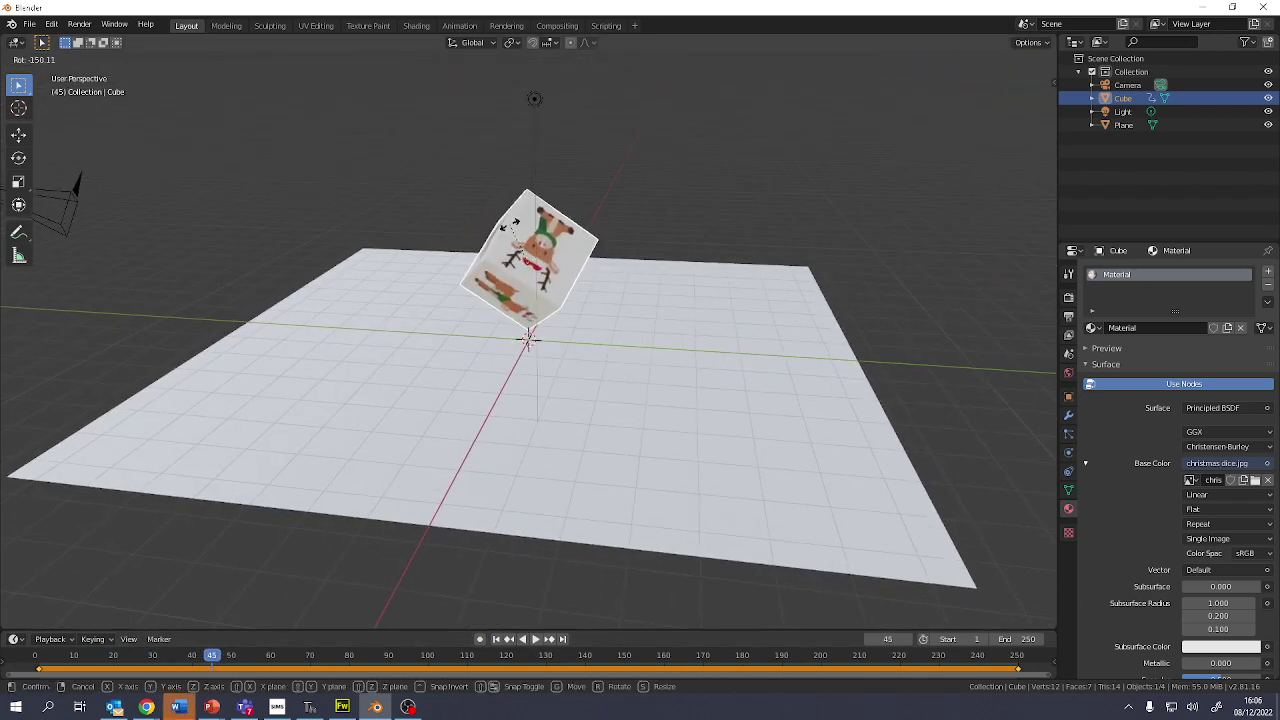
left_click(508, 224)
key("g")
left_click(314, 82)
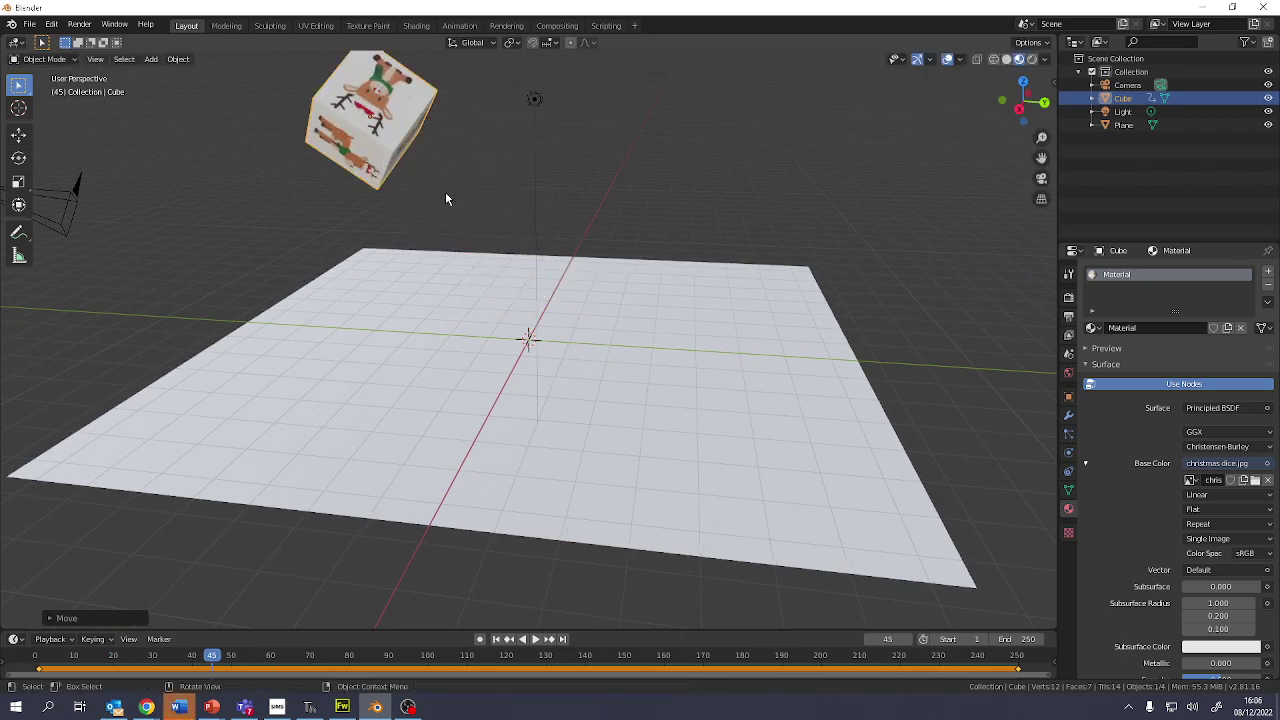
key("i")
left_click(446, 199)
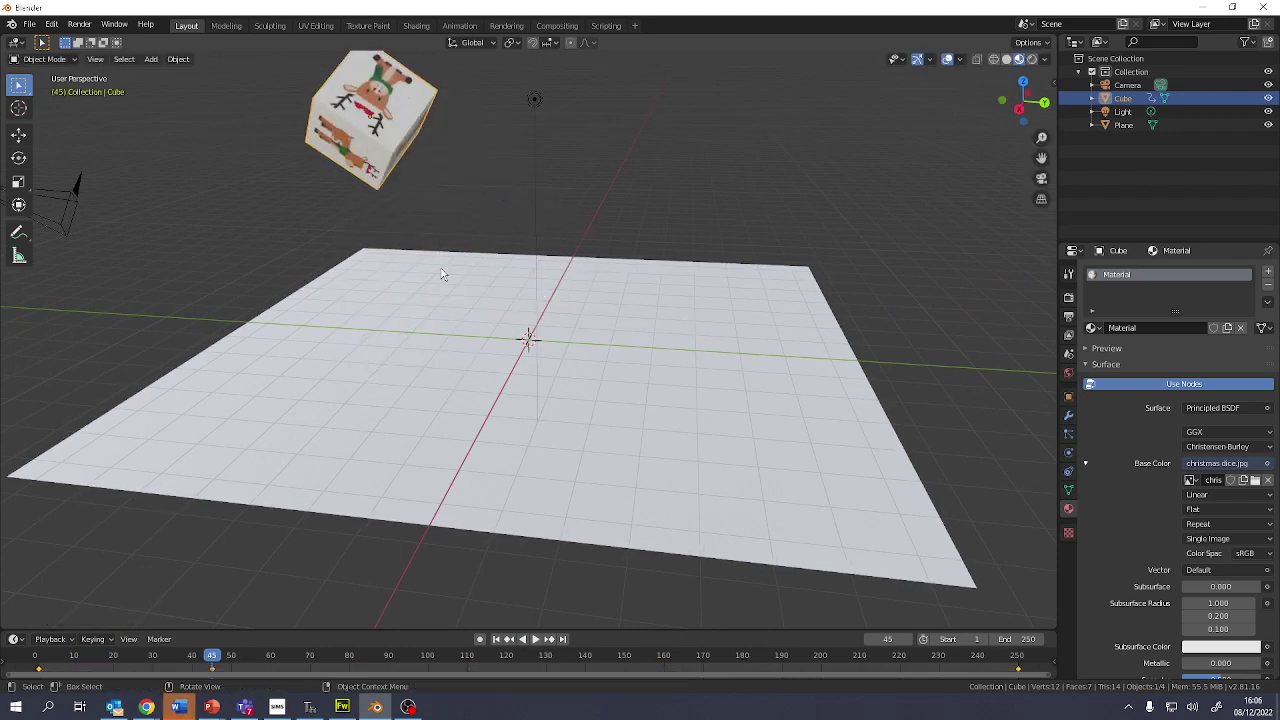
- Play on to frame 101, move the cube down to the plane's far right side with a new rotation, and insert a LocRot keyframe
left_click(509, 639)
left_click(535, 639)
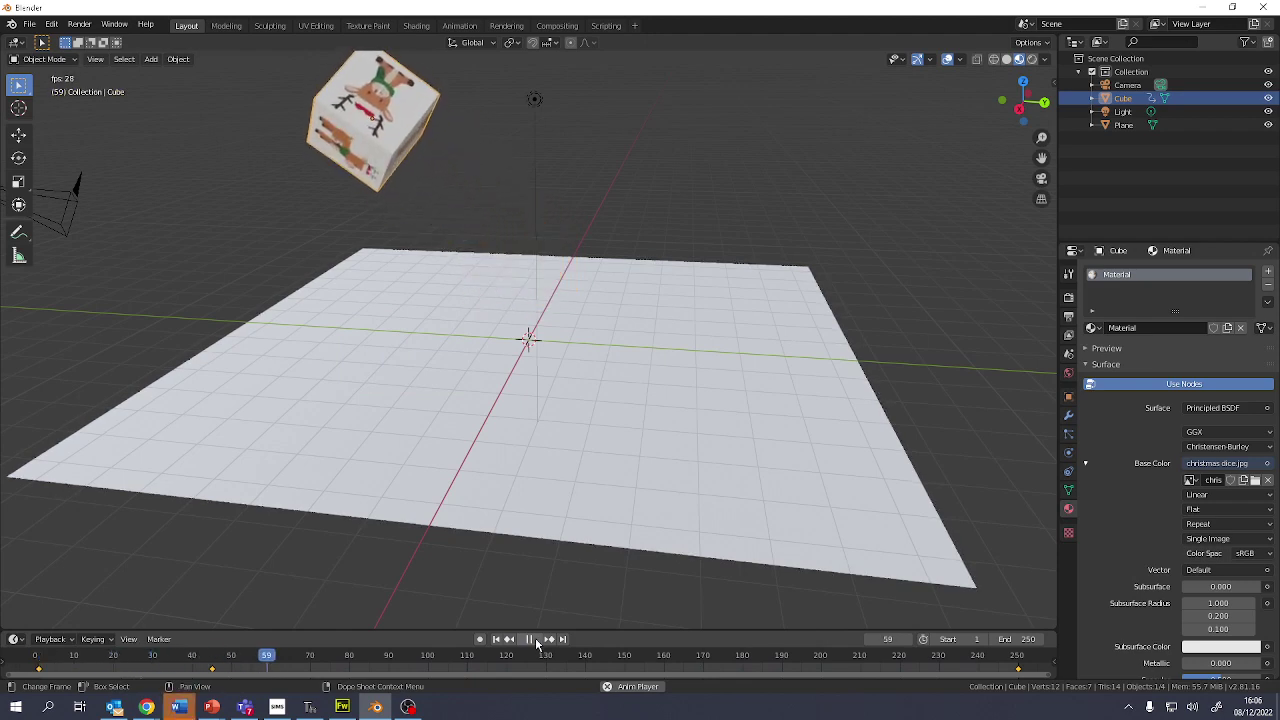
key("space")
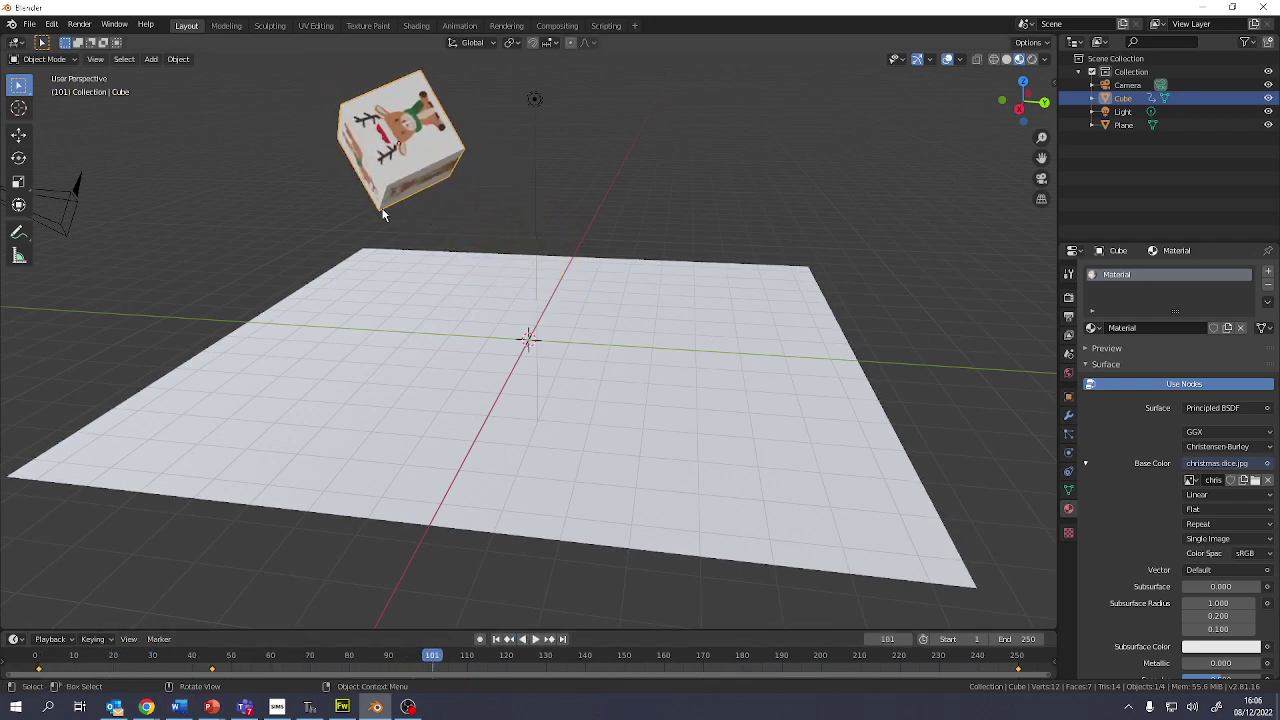
left_click_drag(405, 180, 743, 338)
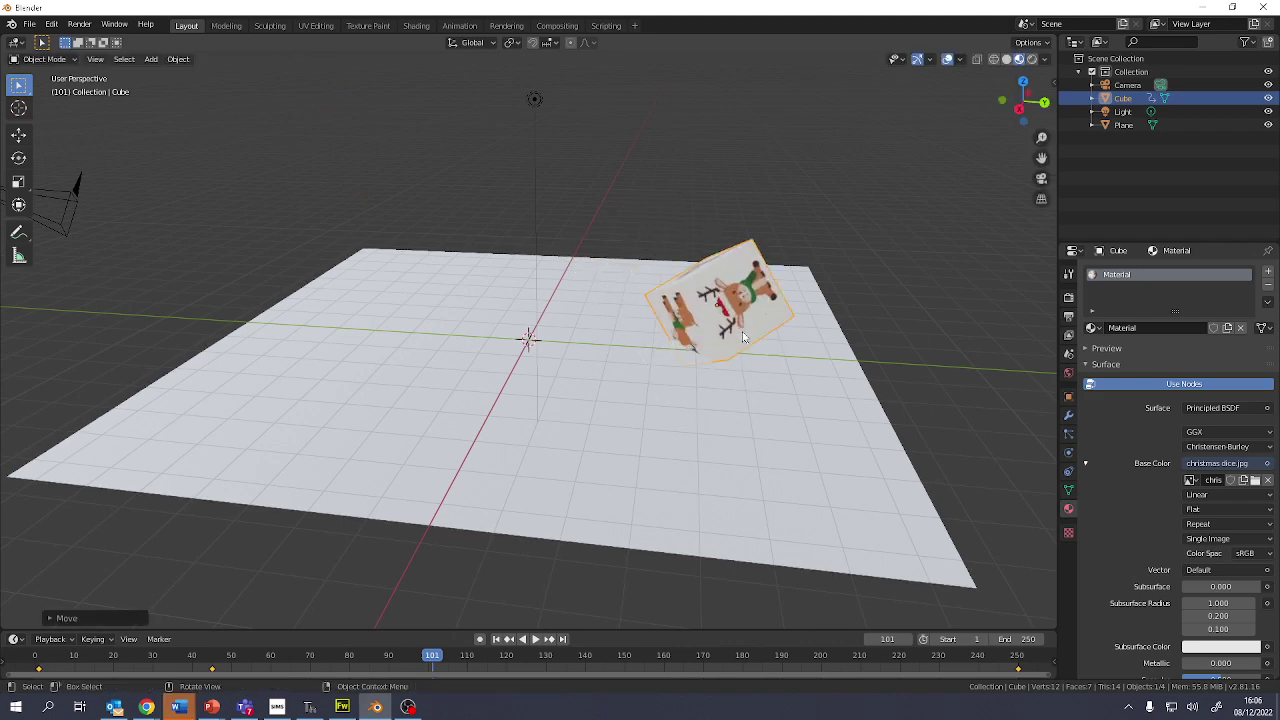
key("r")
left_click(674, 222)
key("i")
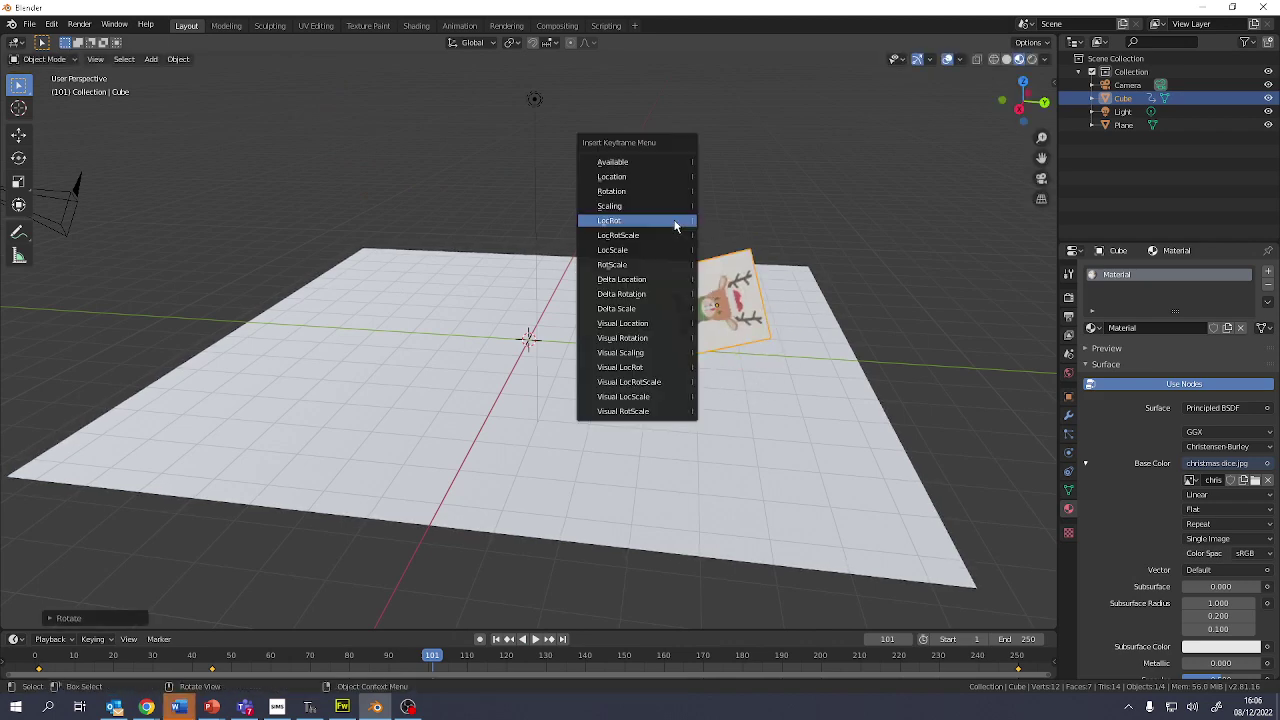
left_click(674, 224)
- Play on to frame 189, move the cube to the plane's left side, rotate it upright, and insert a LocRot keyframe
key("space")
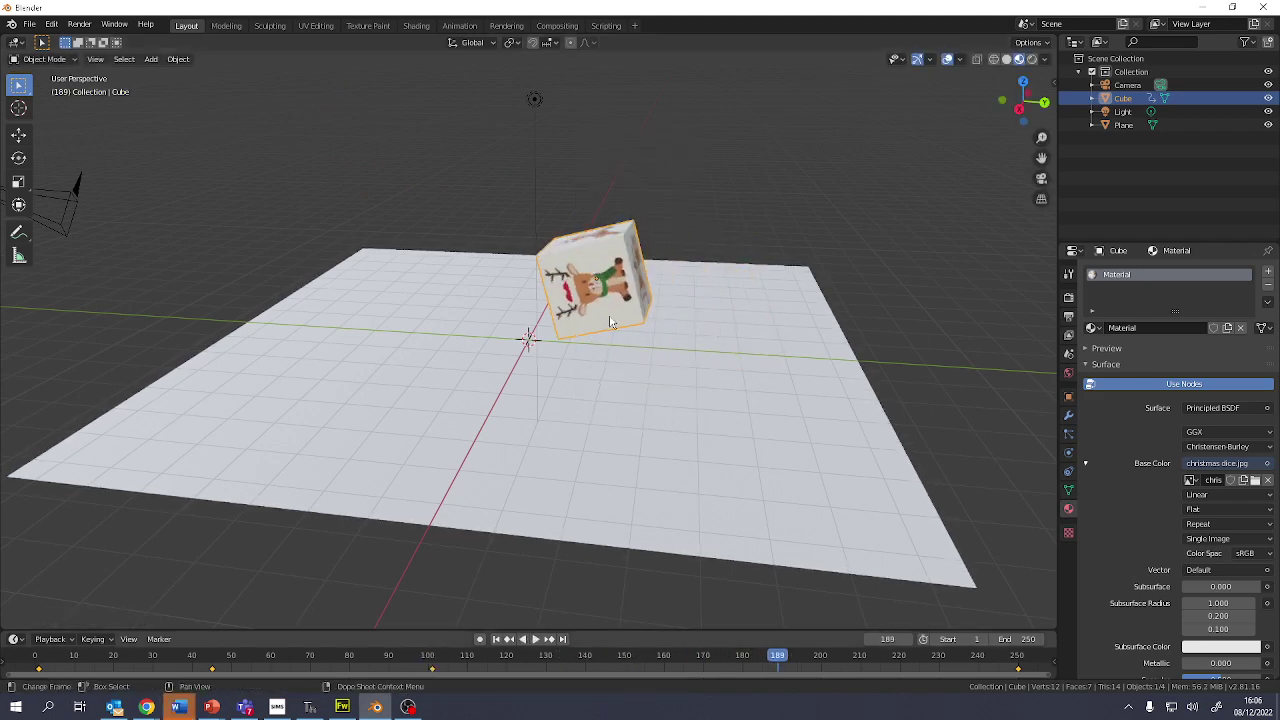
key("Delete")
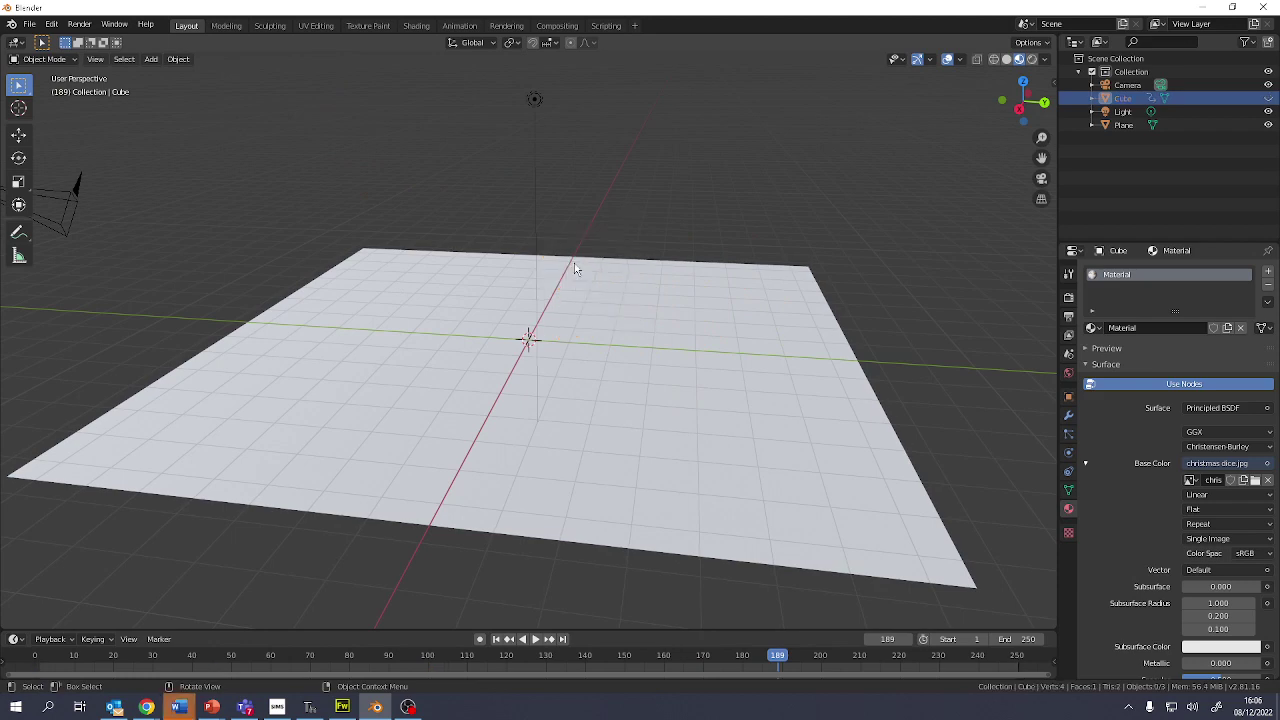
key("ctrl+z")
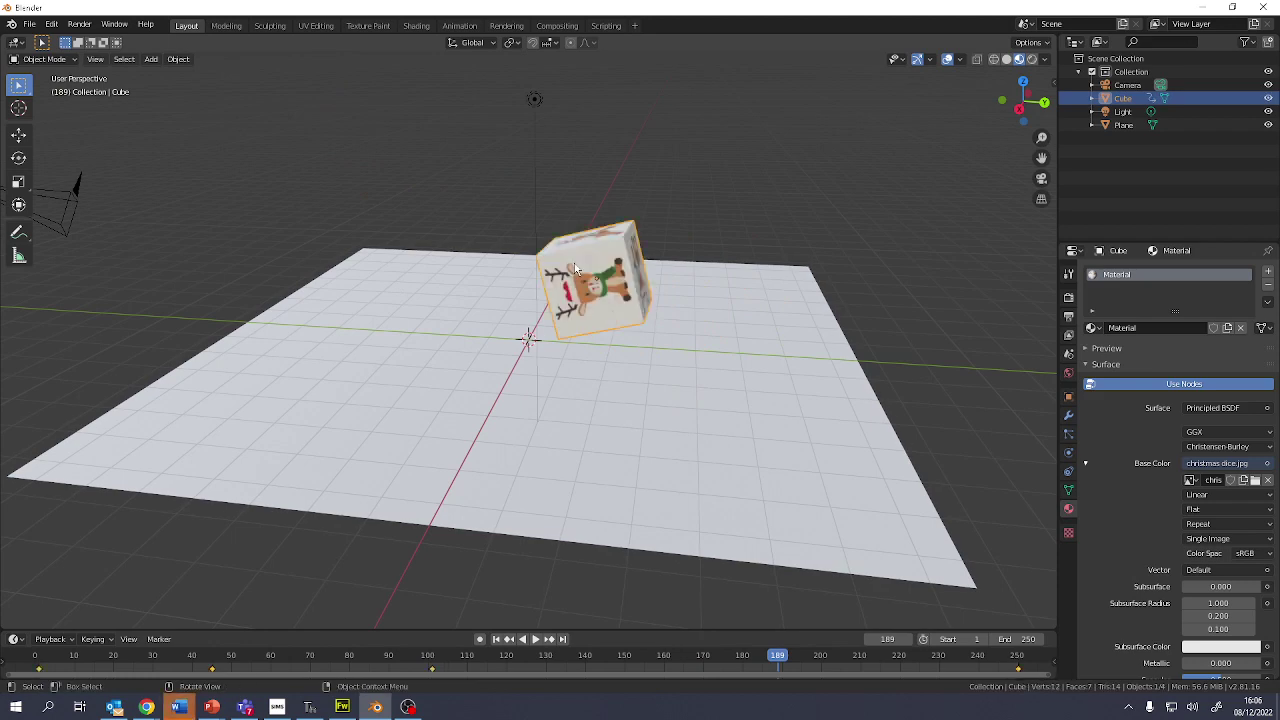
key("g")
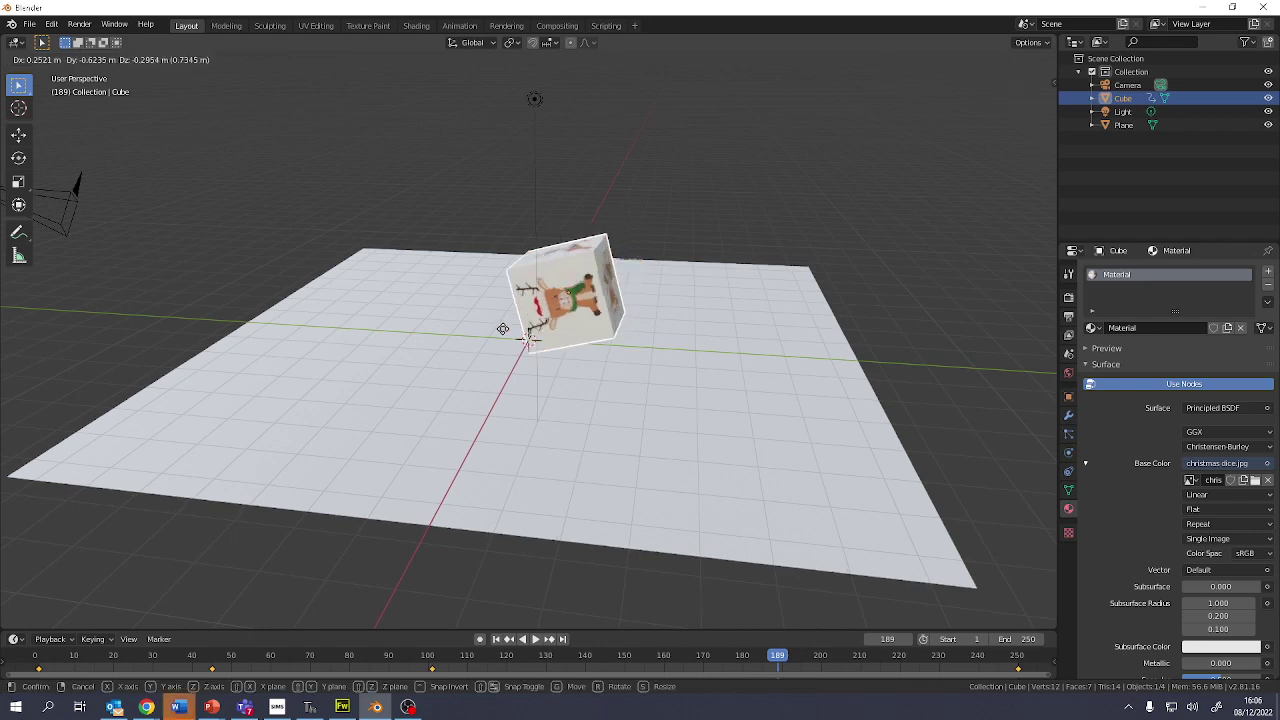
key("Return")
key("r")
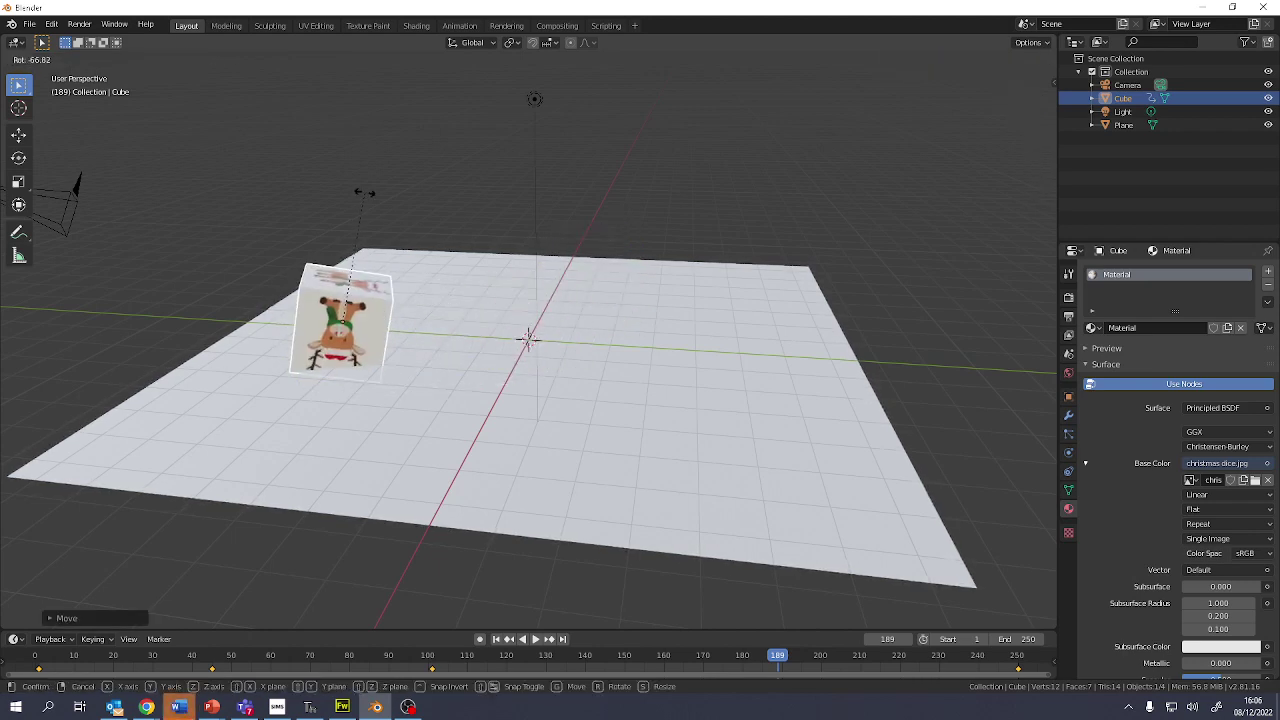
left_click(339, 183)
key("i")
left_click(443, 209)
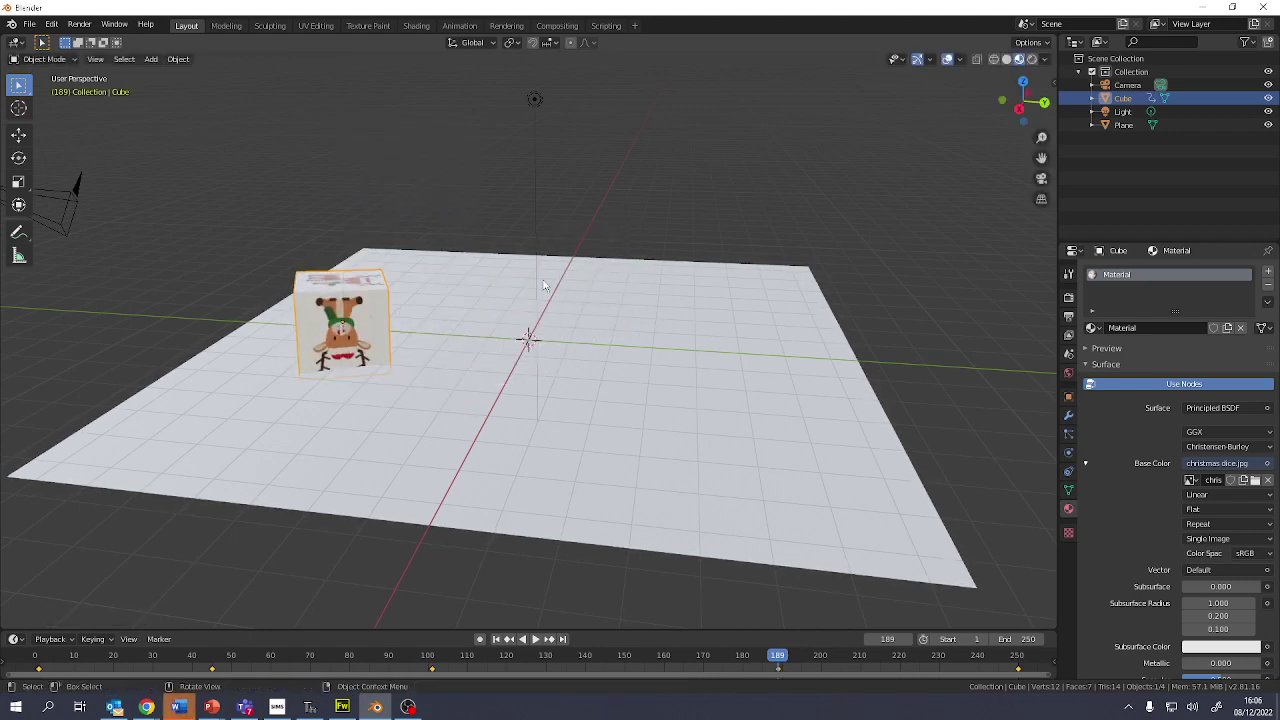
- Play back the cube's animation from its keyframe at frame 101
left_click(509, 642)
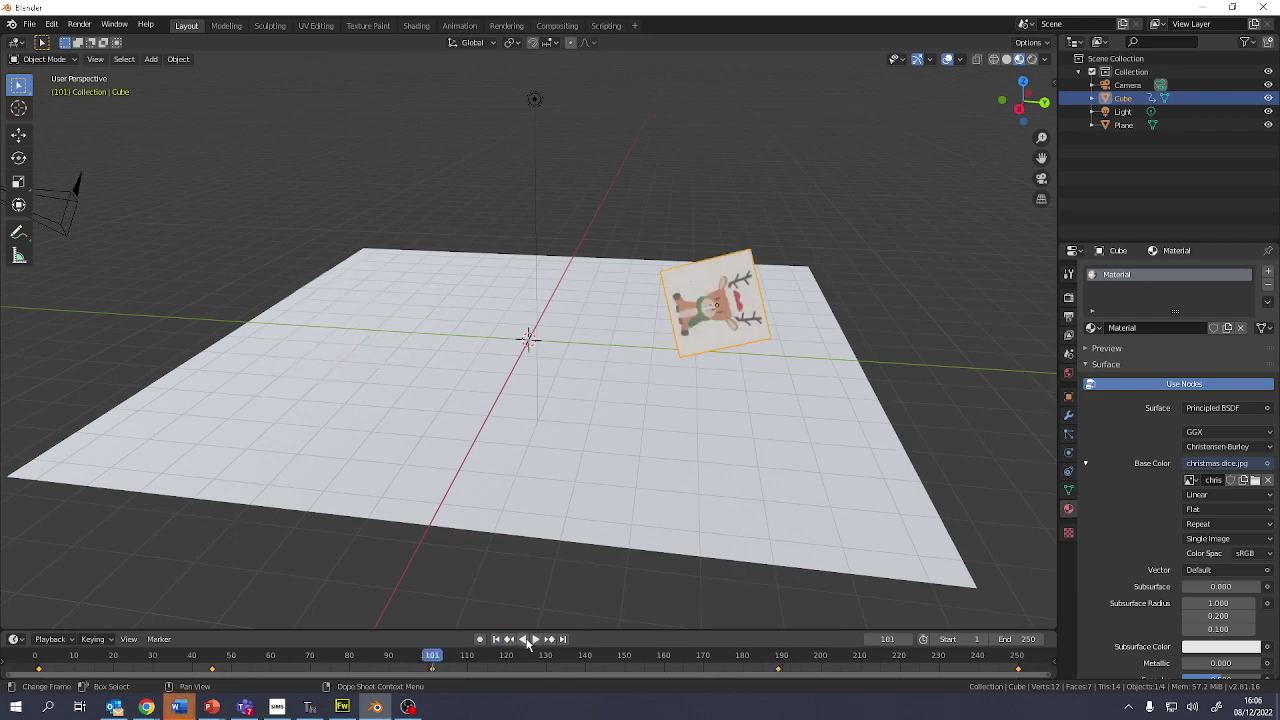
left_click(536, 640)
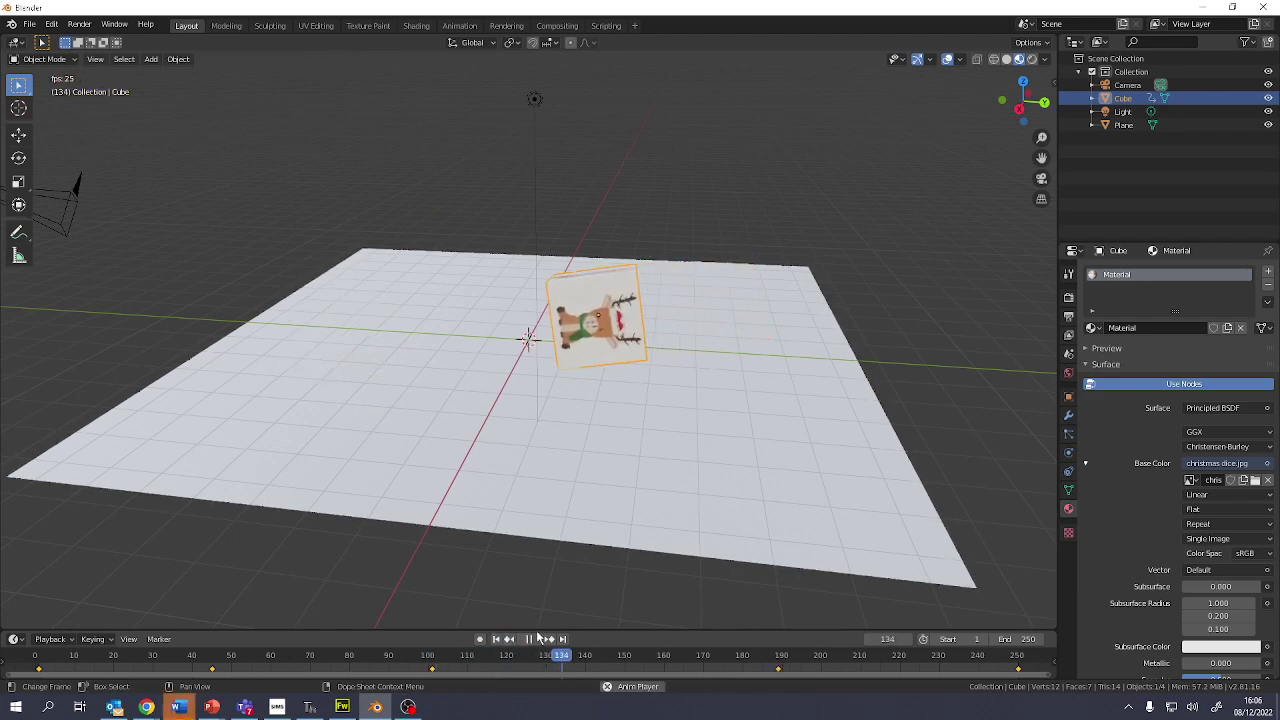